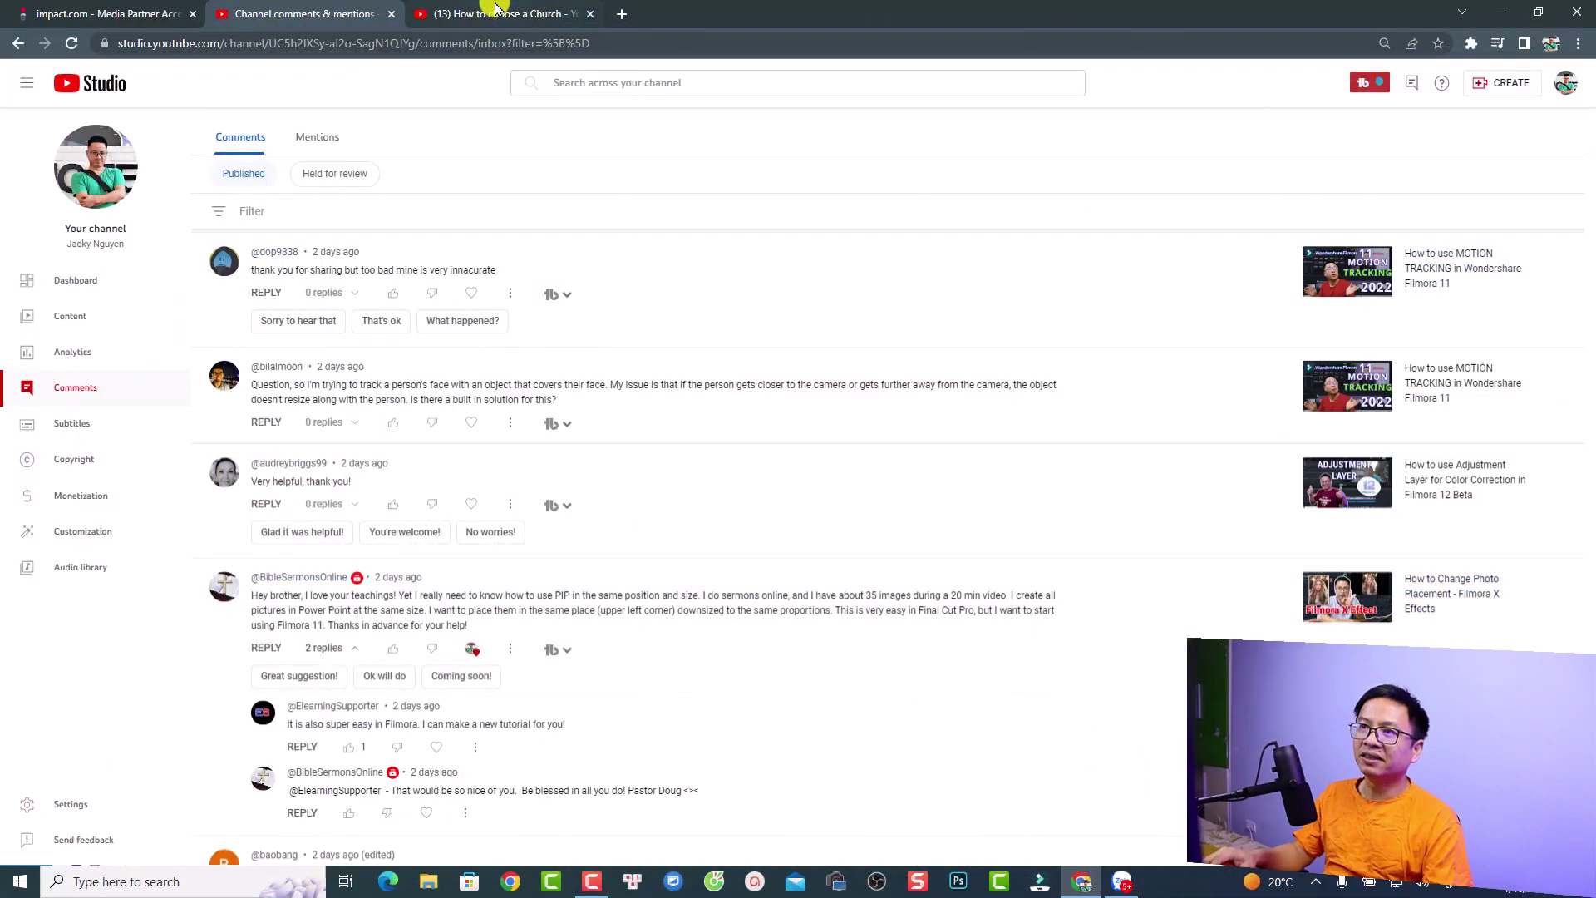
Switch to the browser tab showing the 'How to choose a Church' YouTube video
left_click(496, 15)
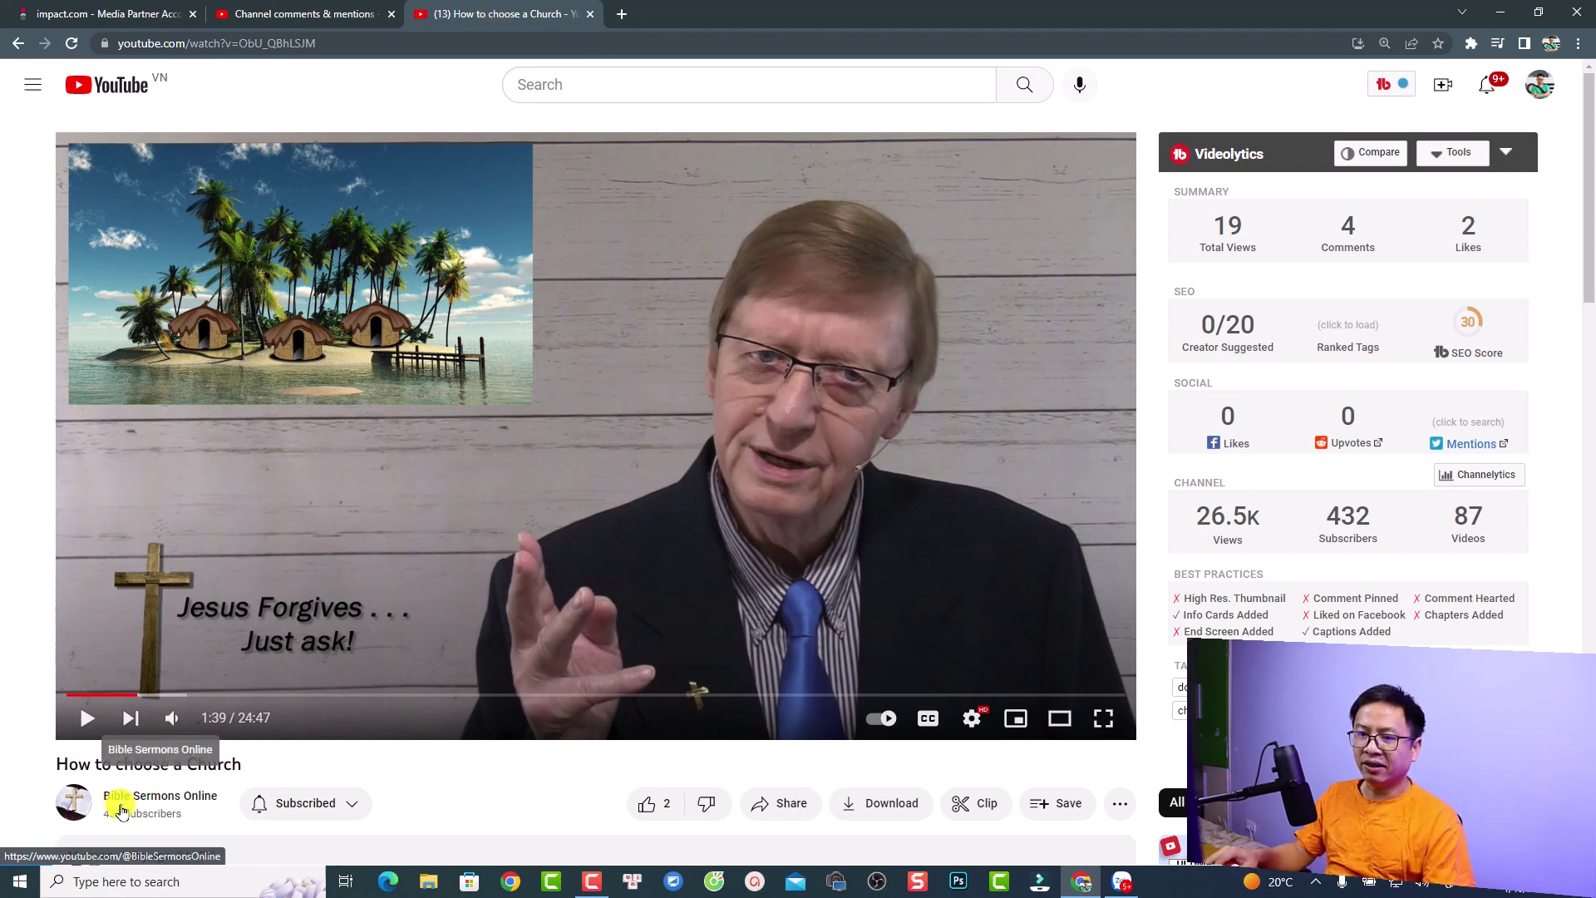
Play the sermon from 1:39 and pause at 1:43 to study its upper-left island inset
scroll(339, 790, "down", 1)
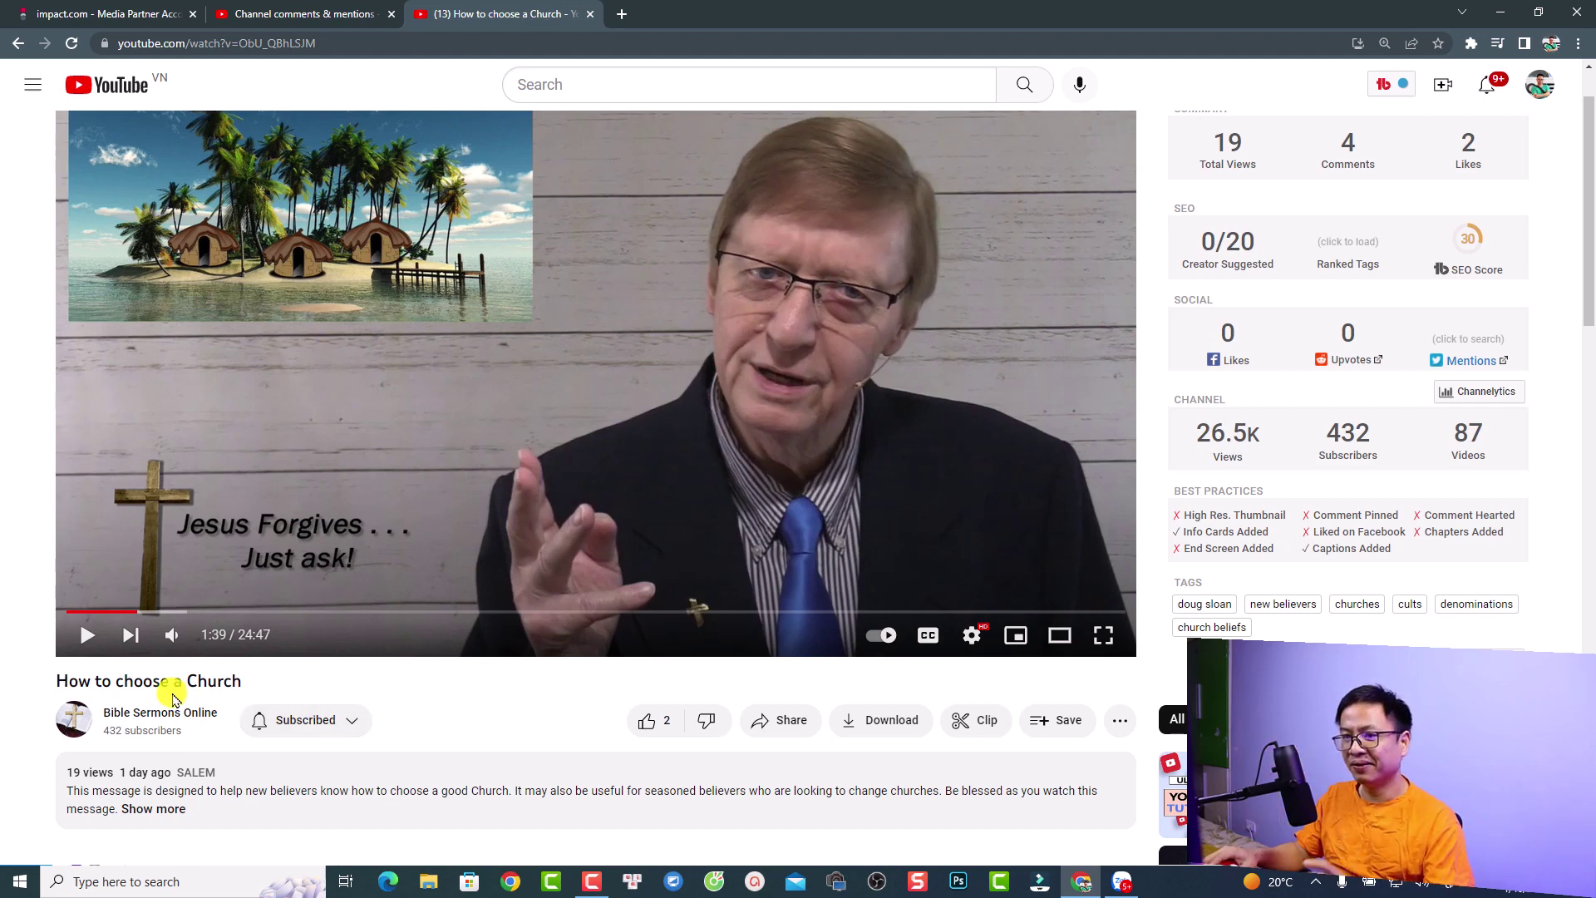
left_click(80, 636)
scroll(347, 639, "up", 1)
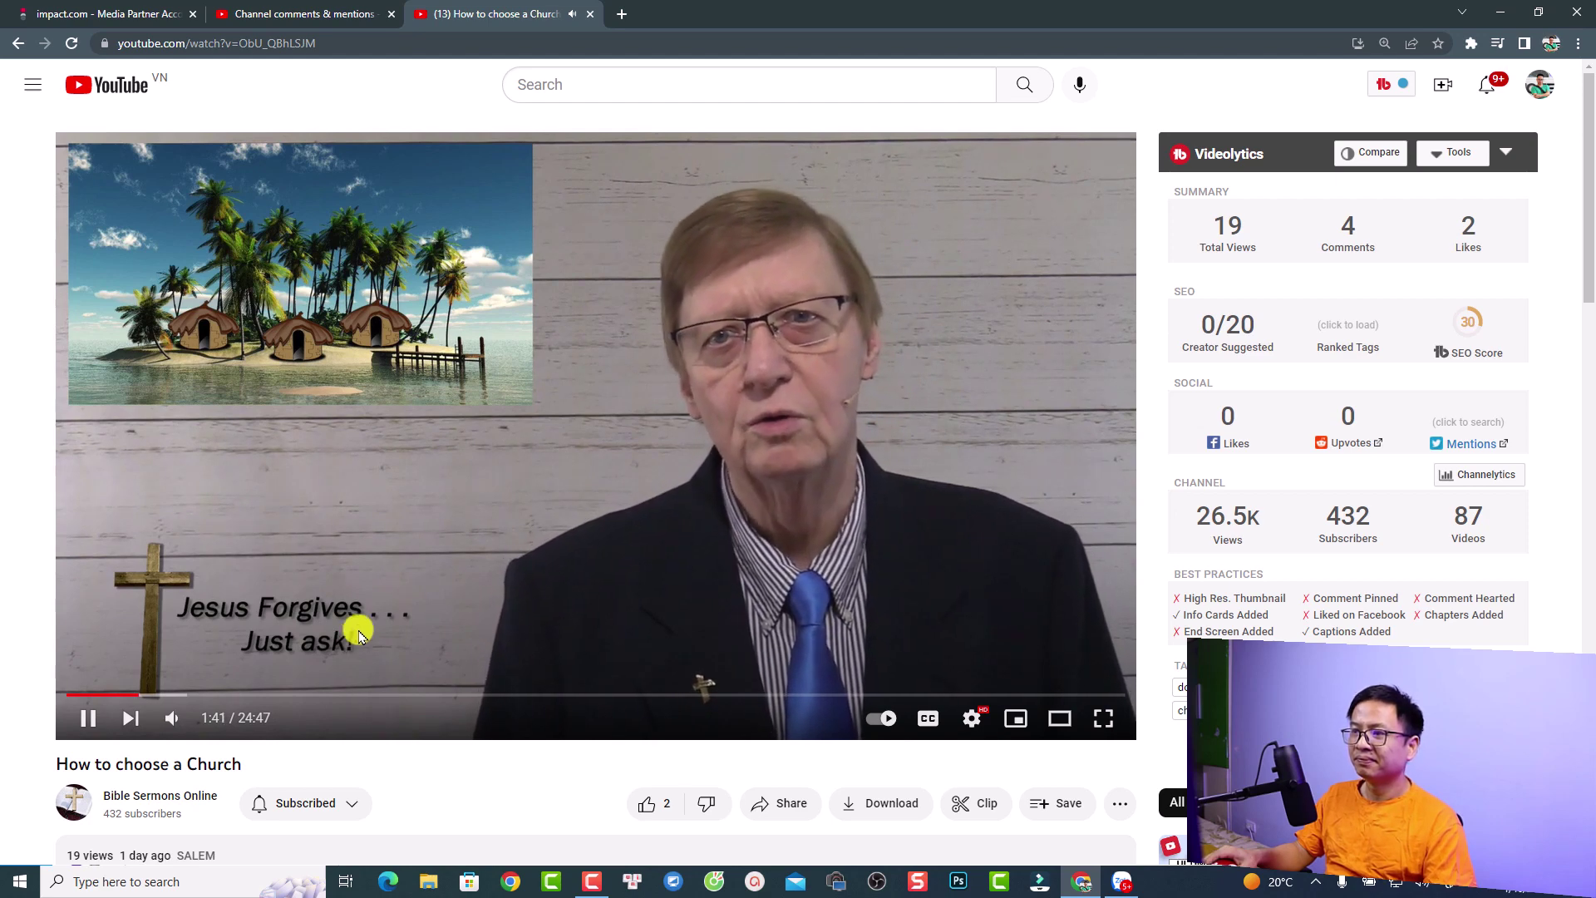
left_click(691, 537)
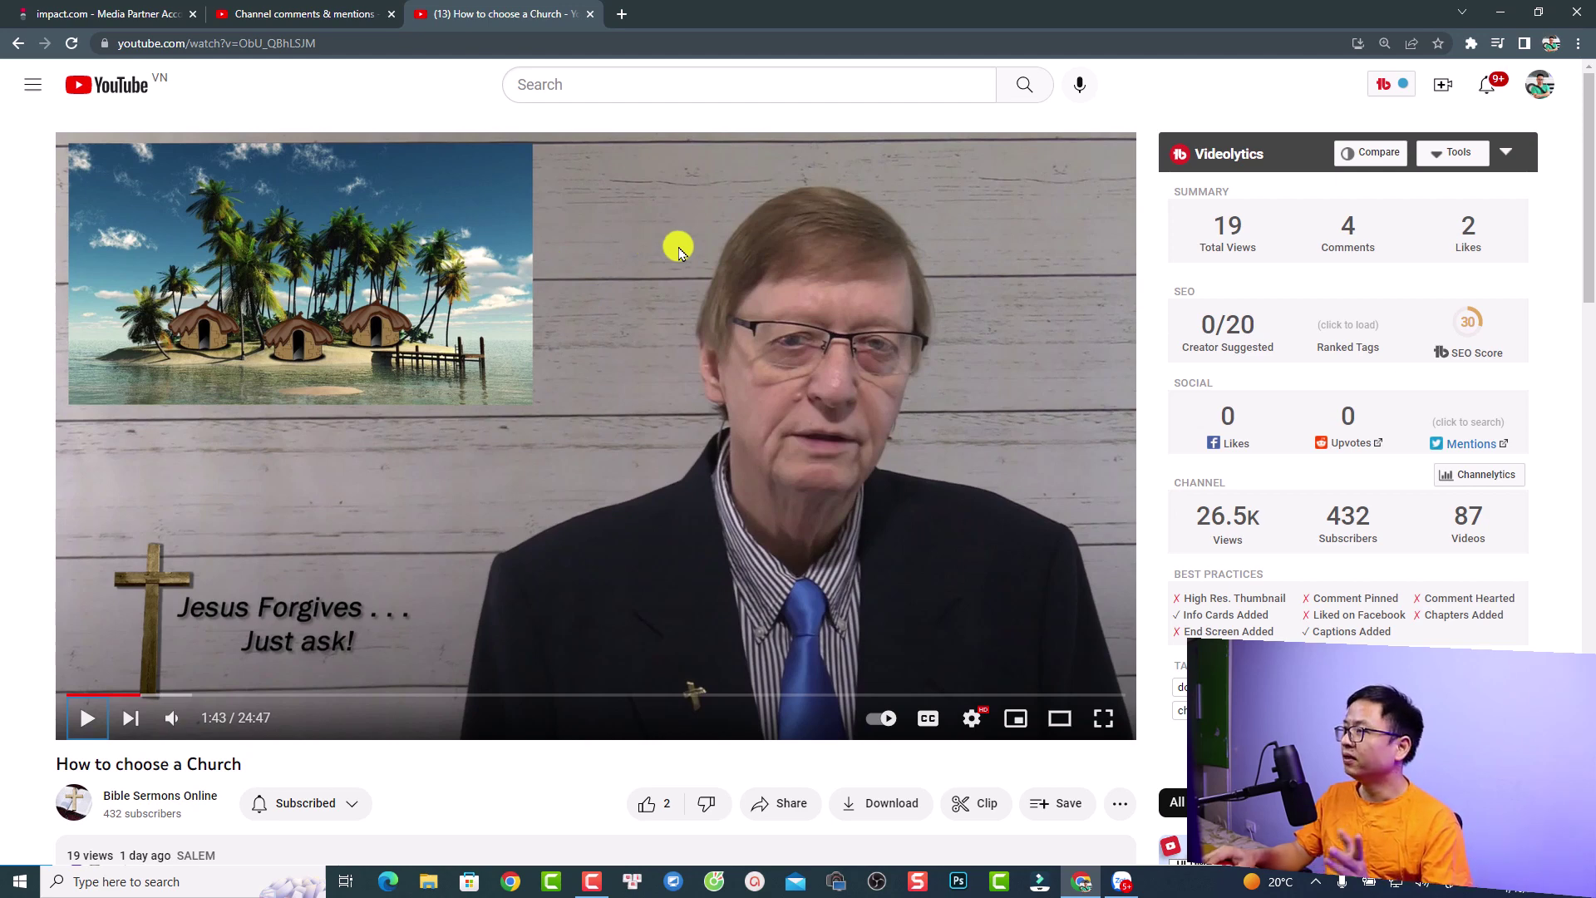
Start a new Filmora project and import all fifteen photos from the 2023_01_07 folder
left_click(1501, 10)
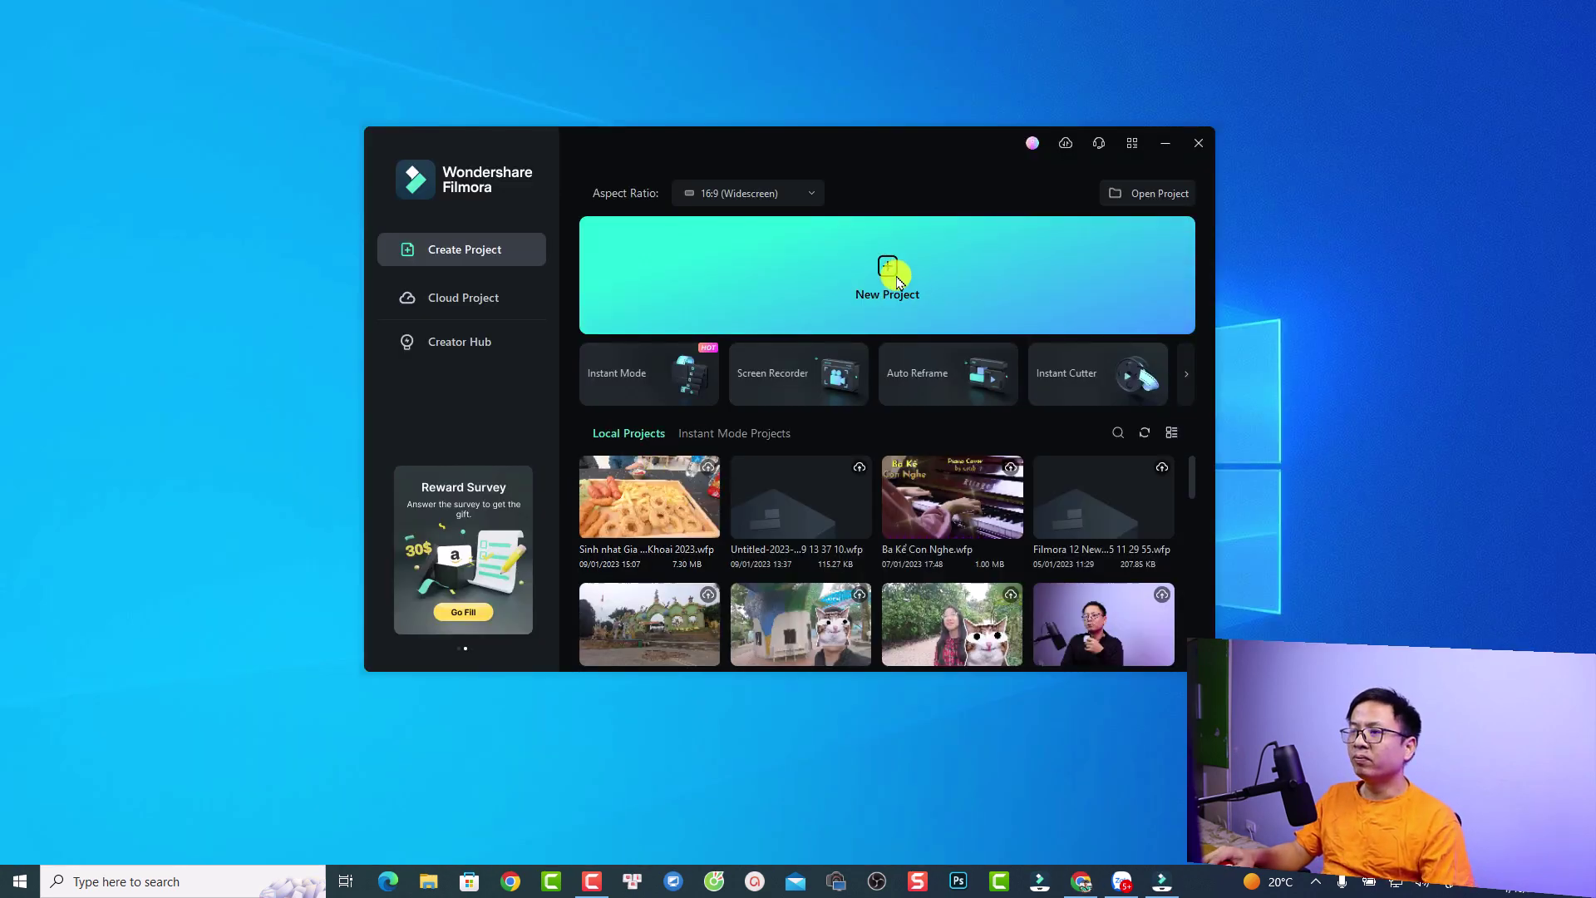
left_click(871, 275)
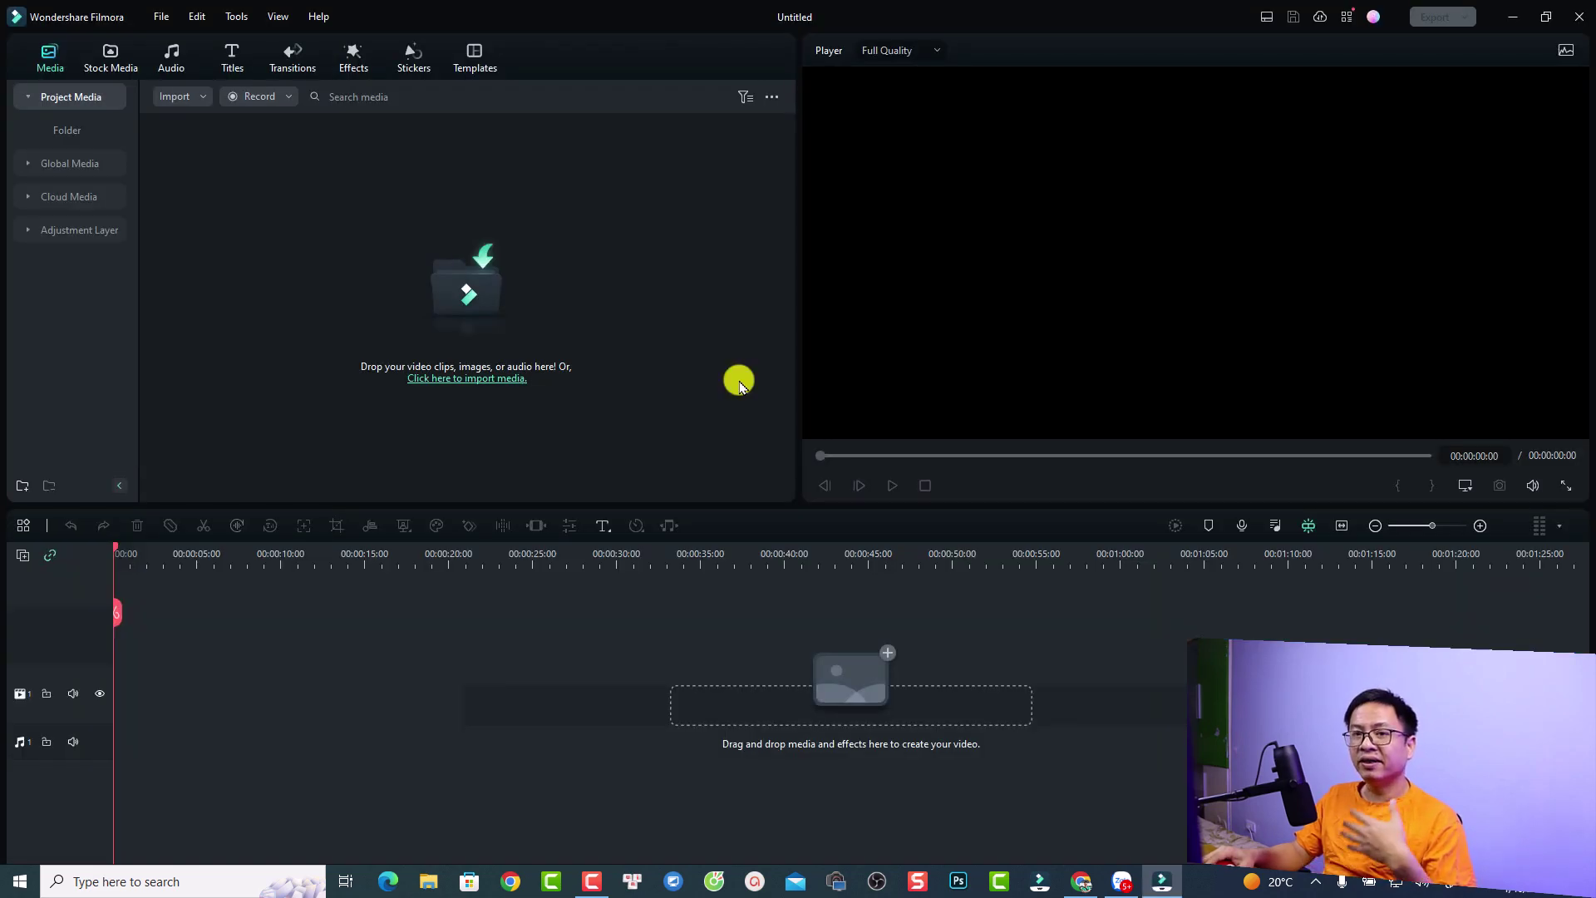
left_click(475, 286)
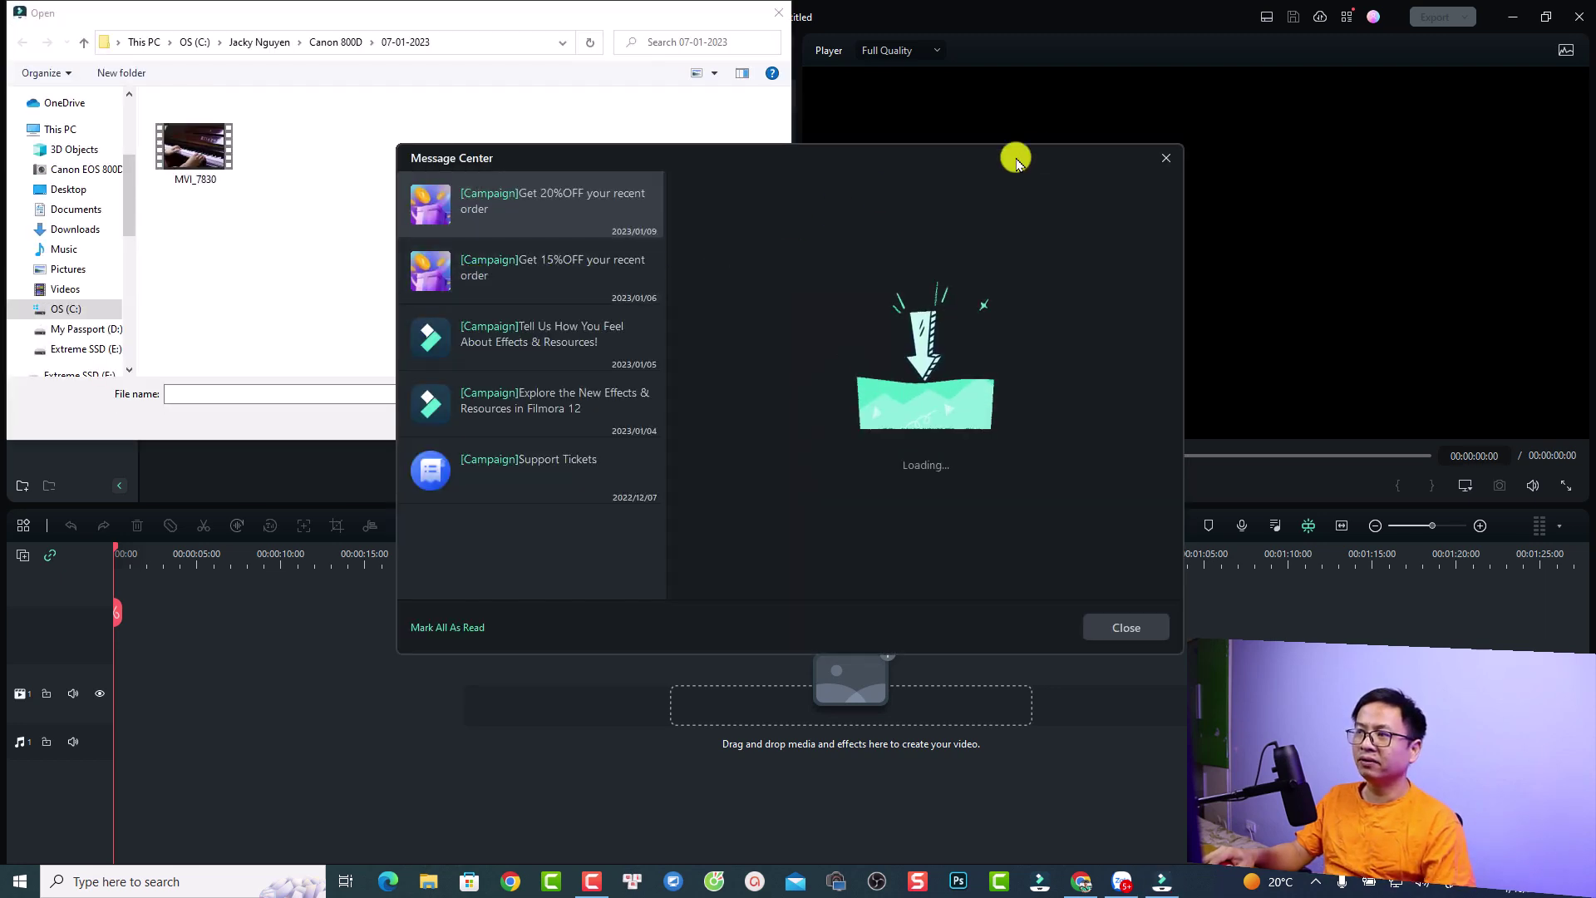
left_click(1164, 157)
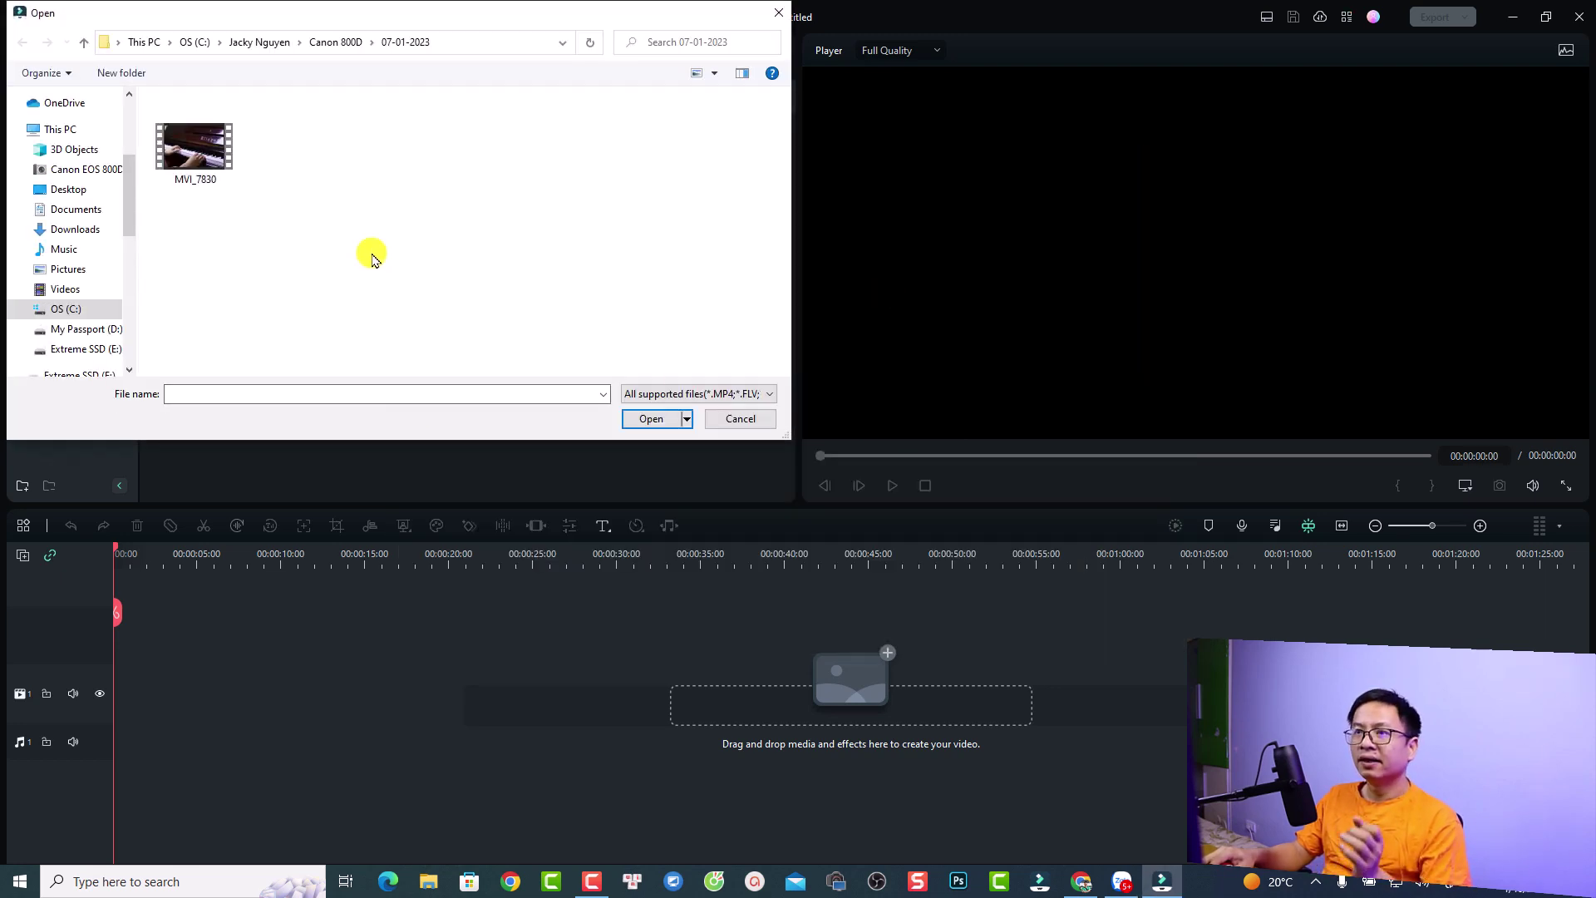
left_click(335, 42)
double_click(209, 155)
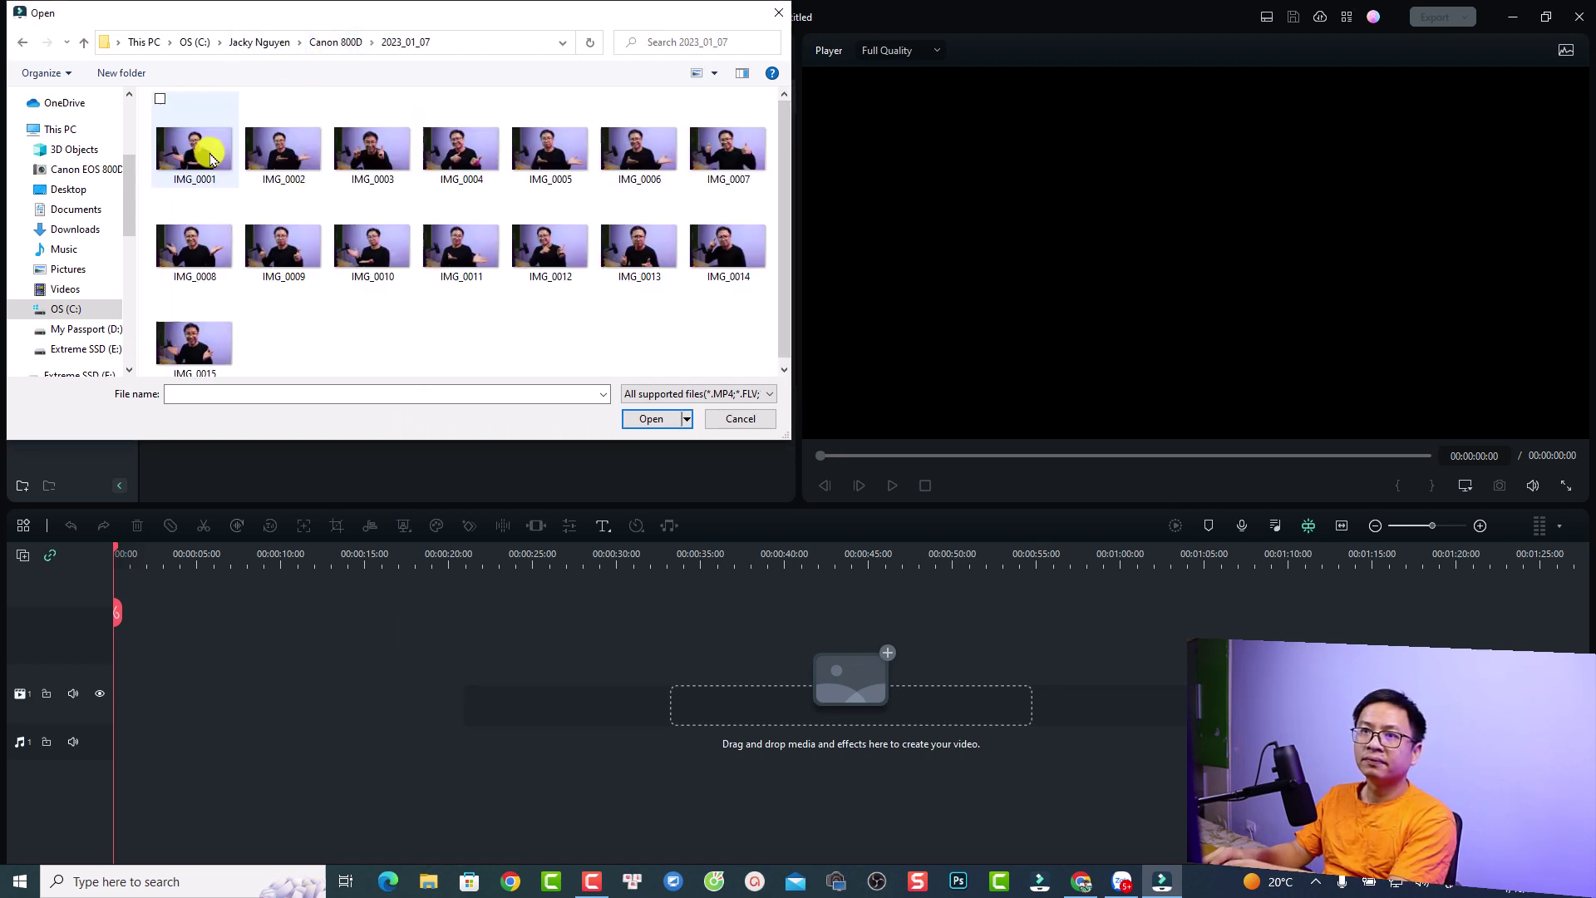
left_click(540, 243)
key("ctrl+a")
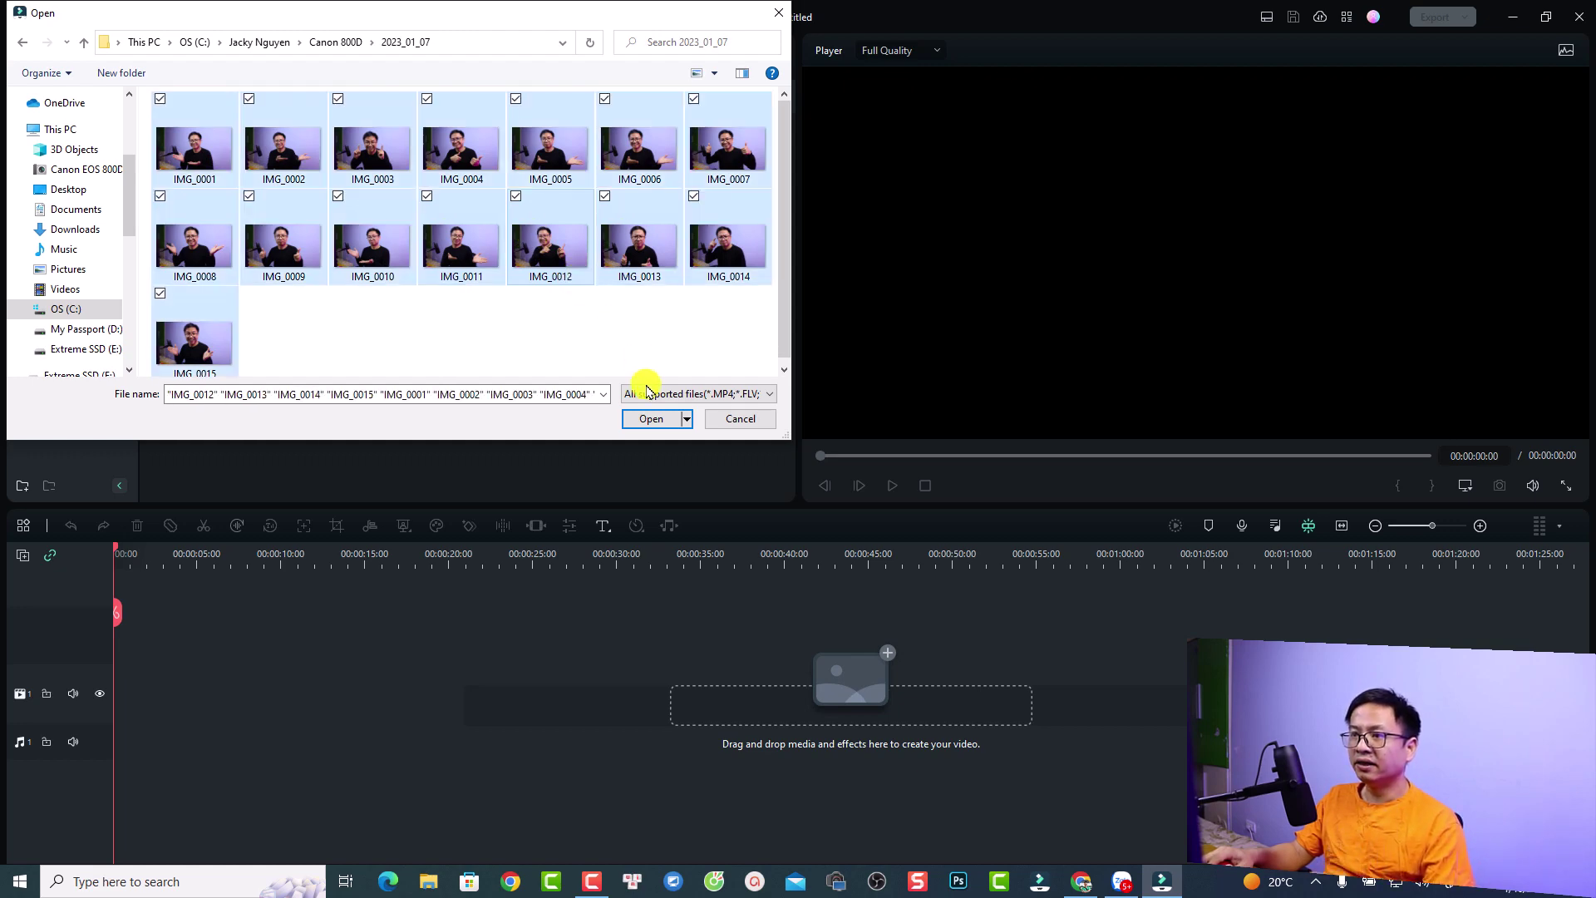
left_click(648, 419)
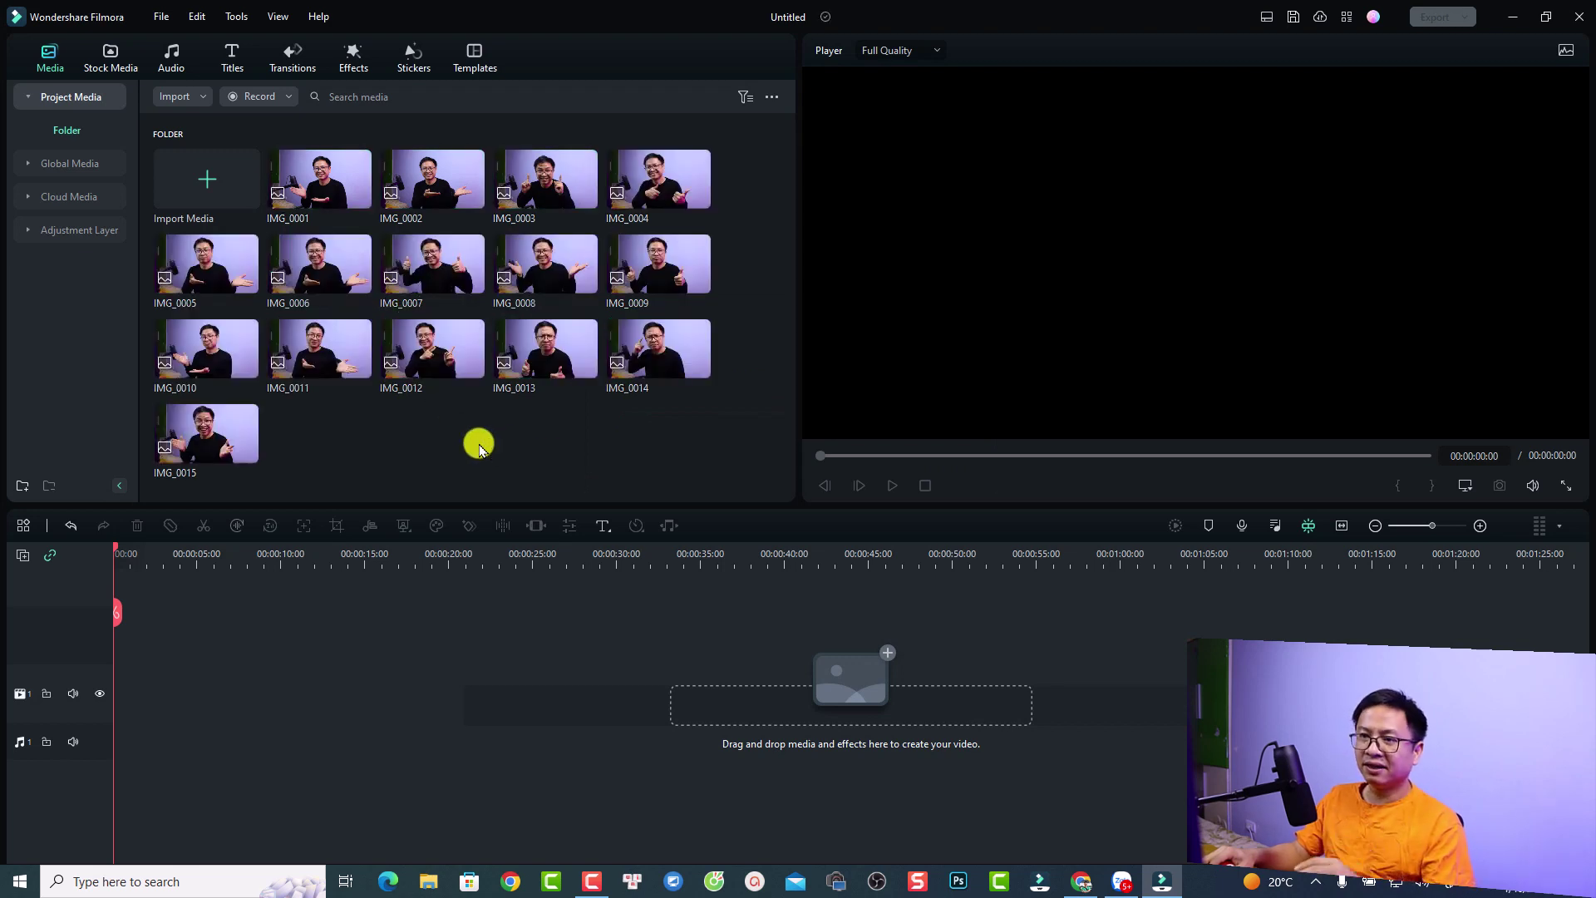
Import 'YouTube Đề Xuất Video' from Documents\Camtasia into the project media
double_click(479, 446)
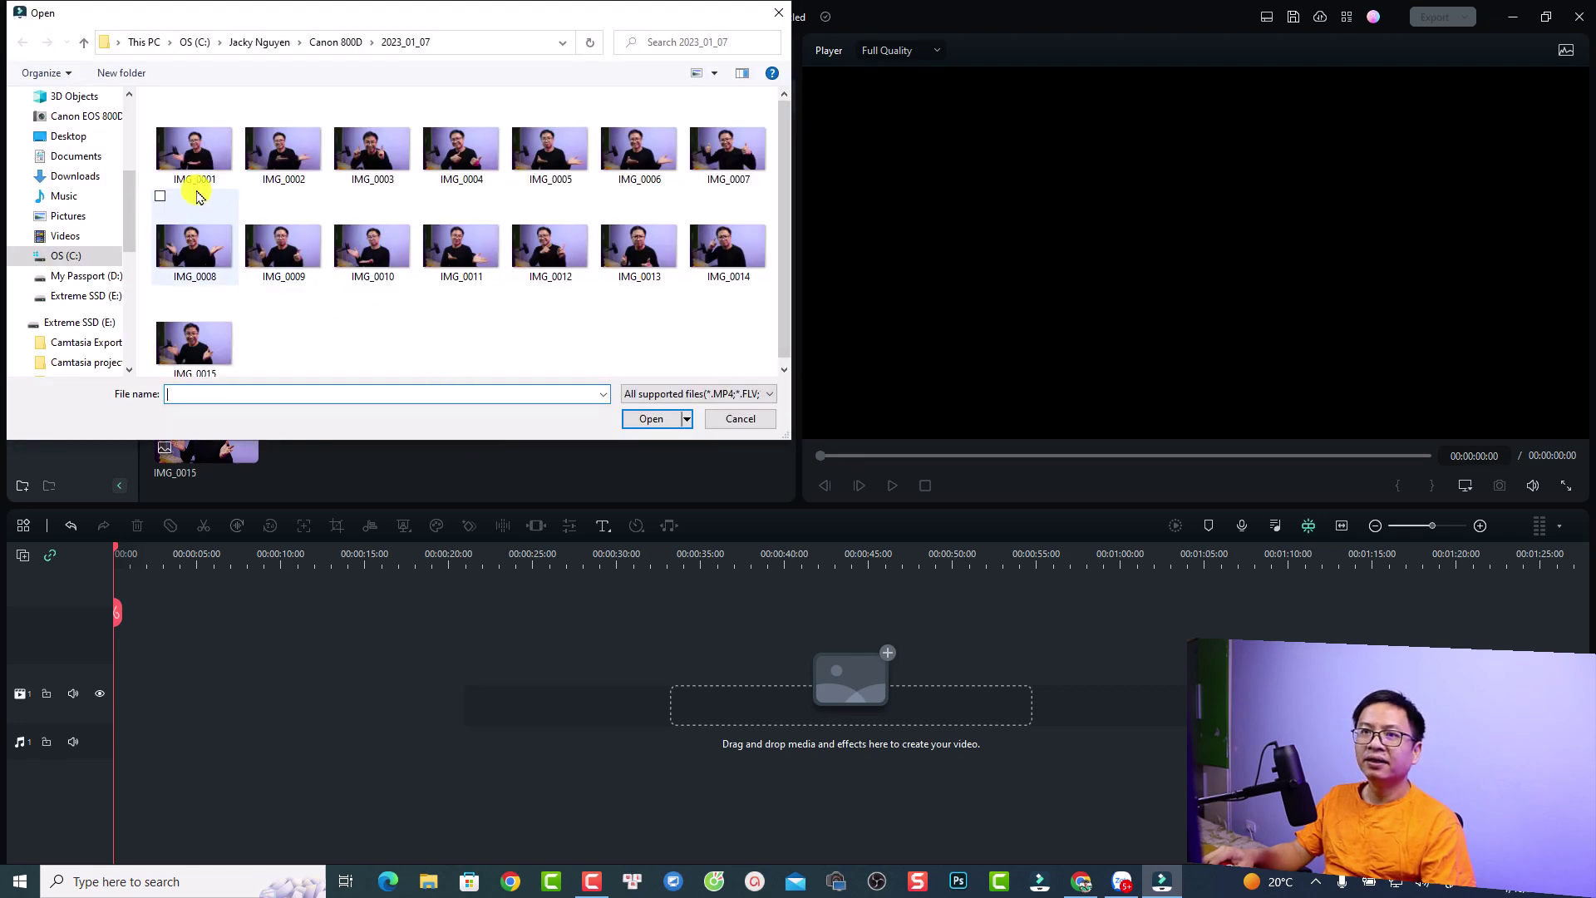
left_click(63, 158)
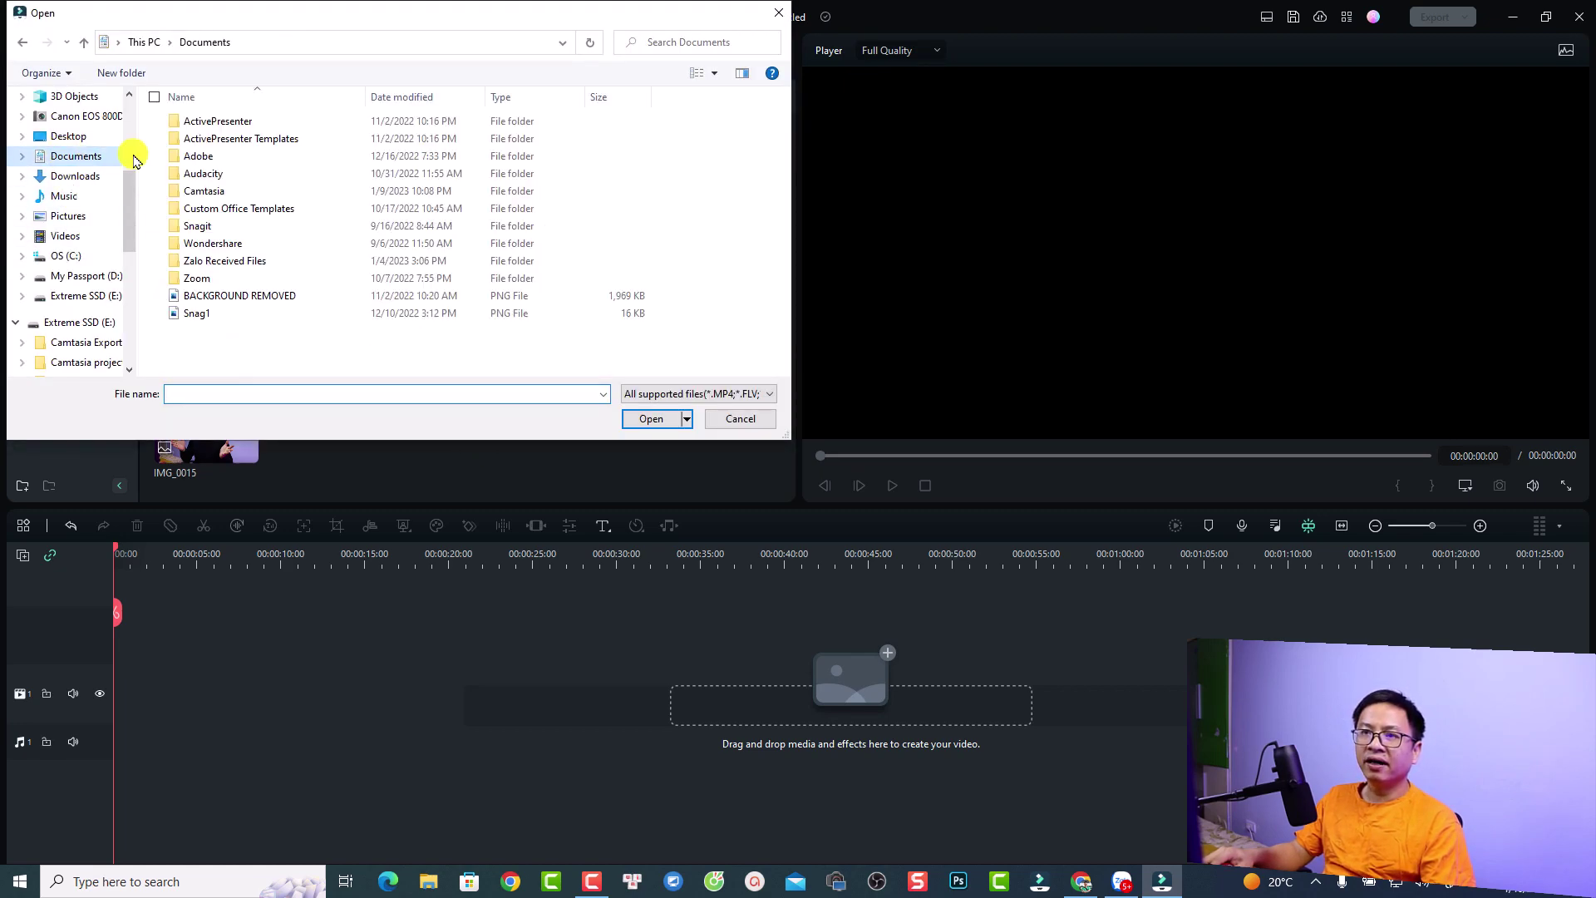
double_click(204, 191)
scroll(349, 291, "down", 6)
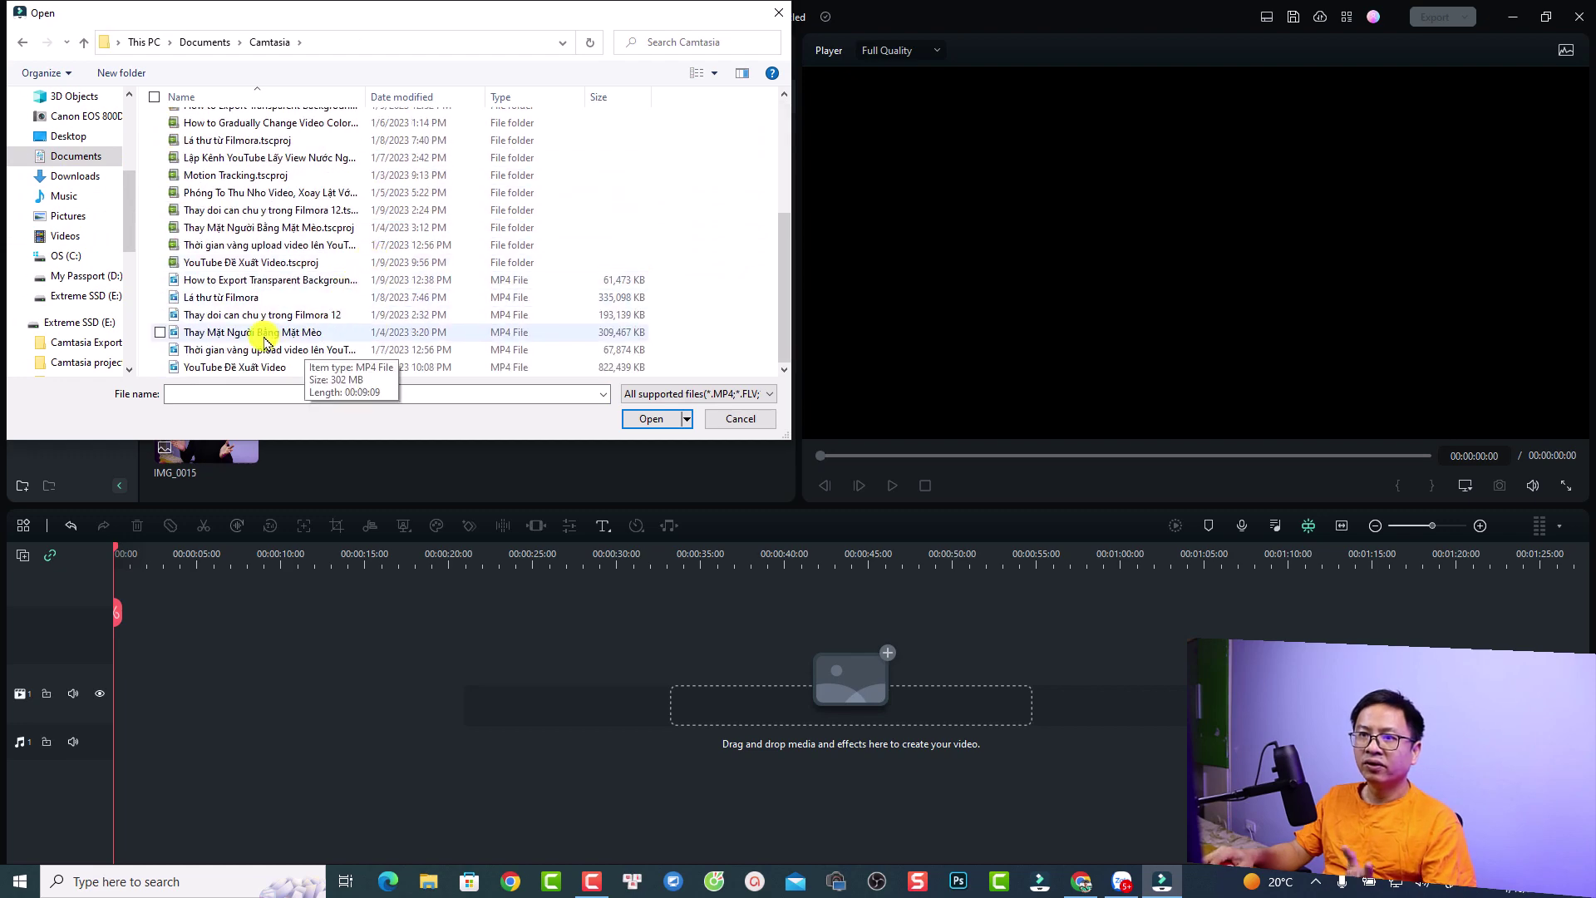
left_click(247, 368)
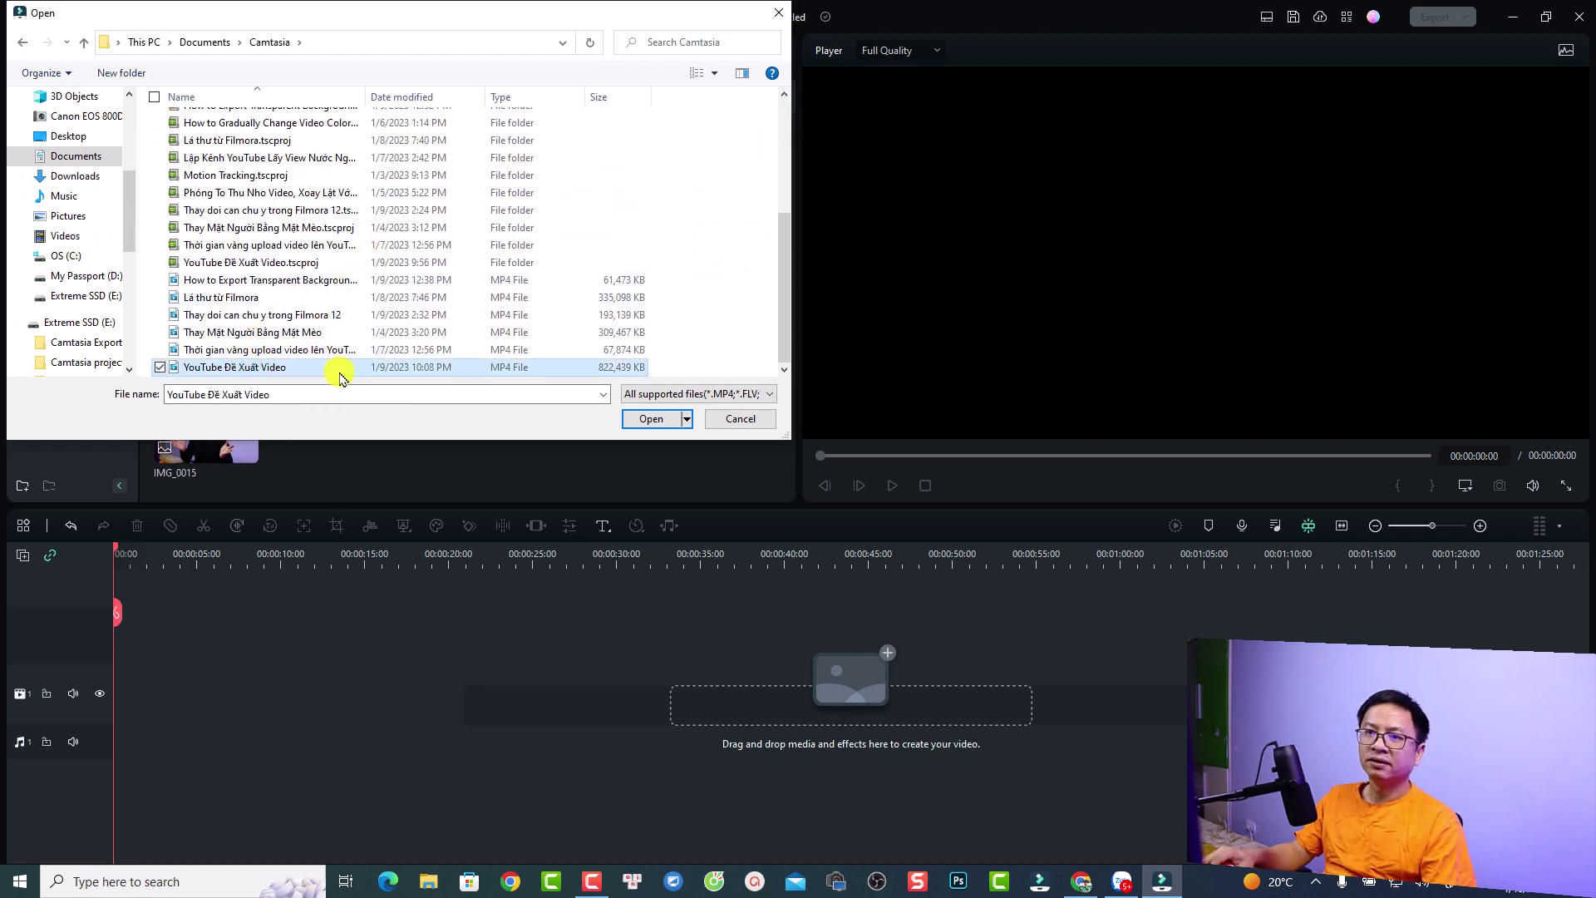
left_click(651, 419)
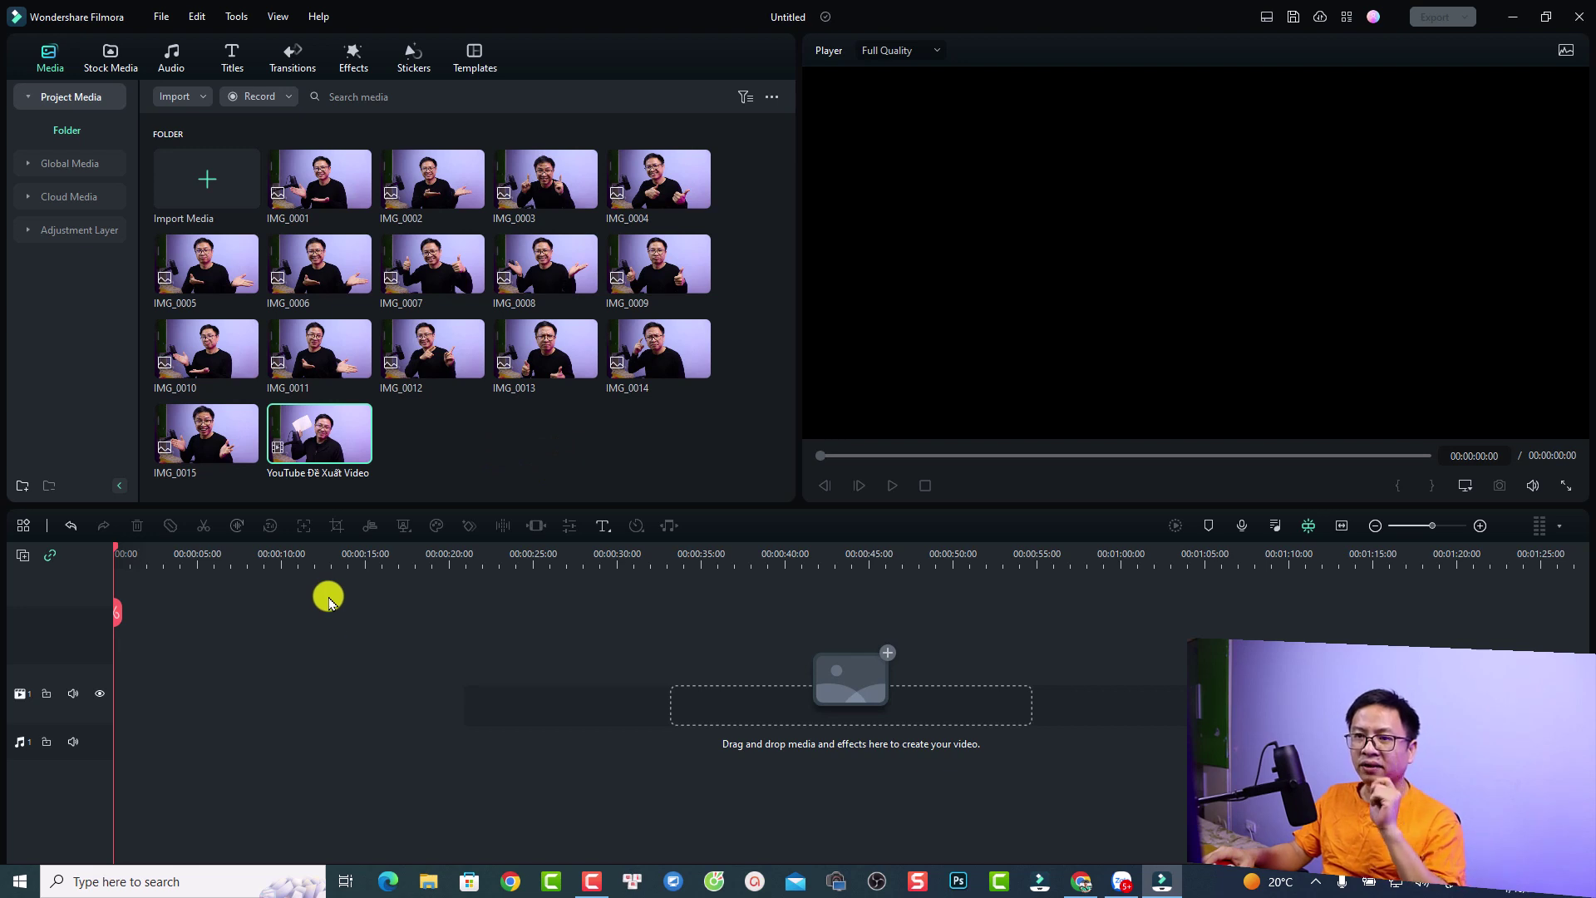
Put 'YouTube Đề Xuất Video' on track 1, keep 1920x1080 25fps settings, and preview three seconds
left_click_drag(321, 435, 125, 690)
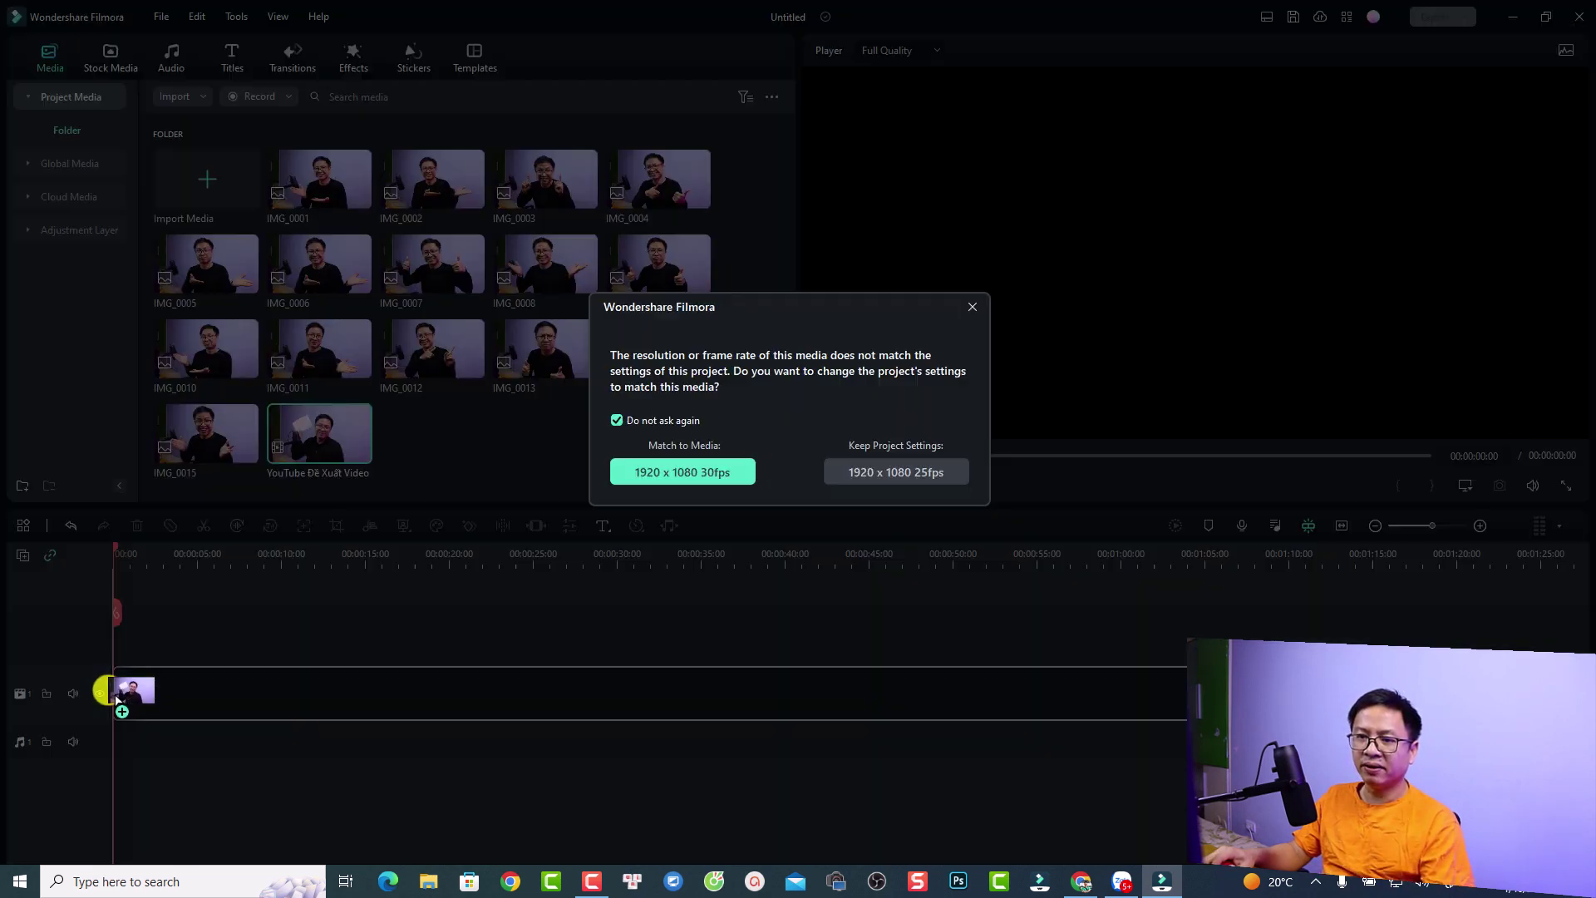
left_click(892, 473)
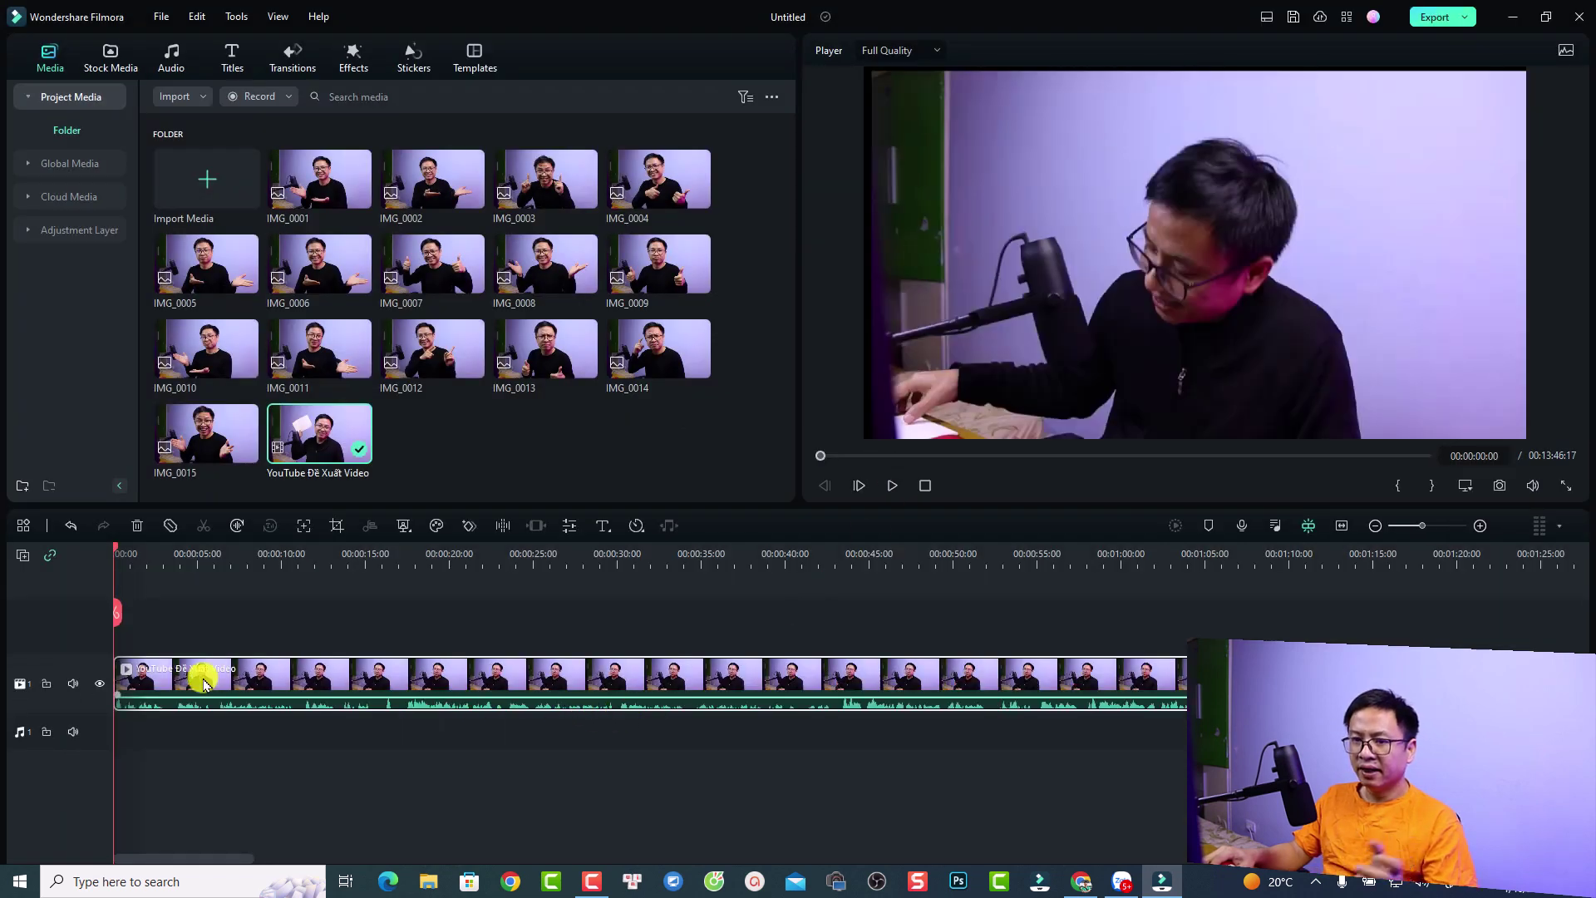
left_click(113, 672)
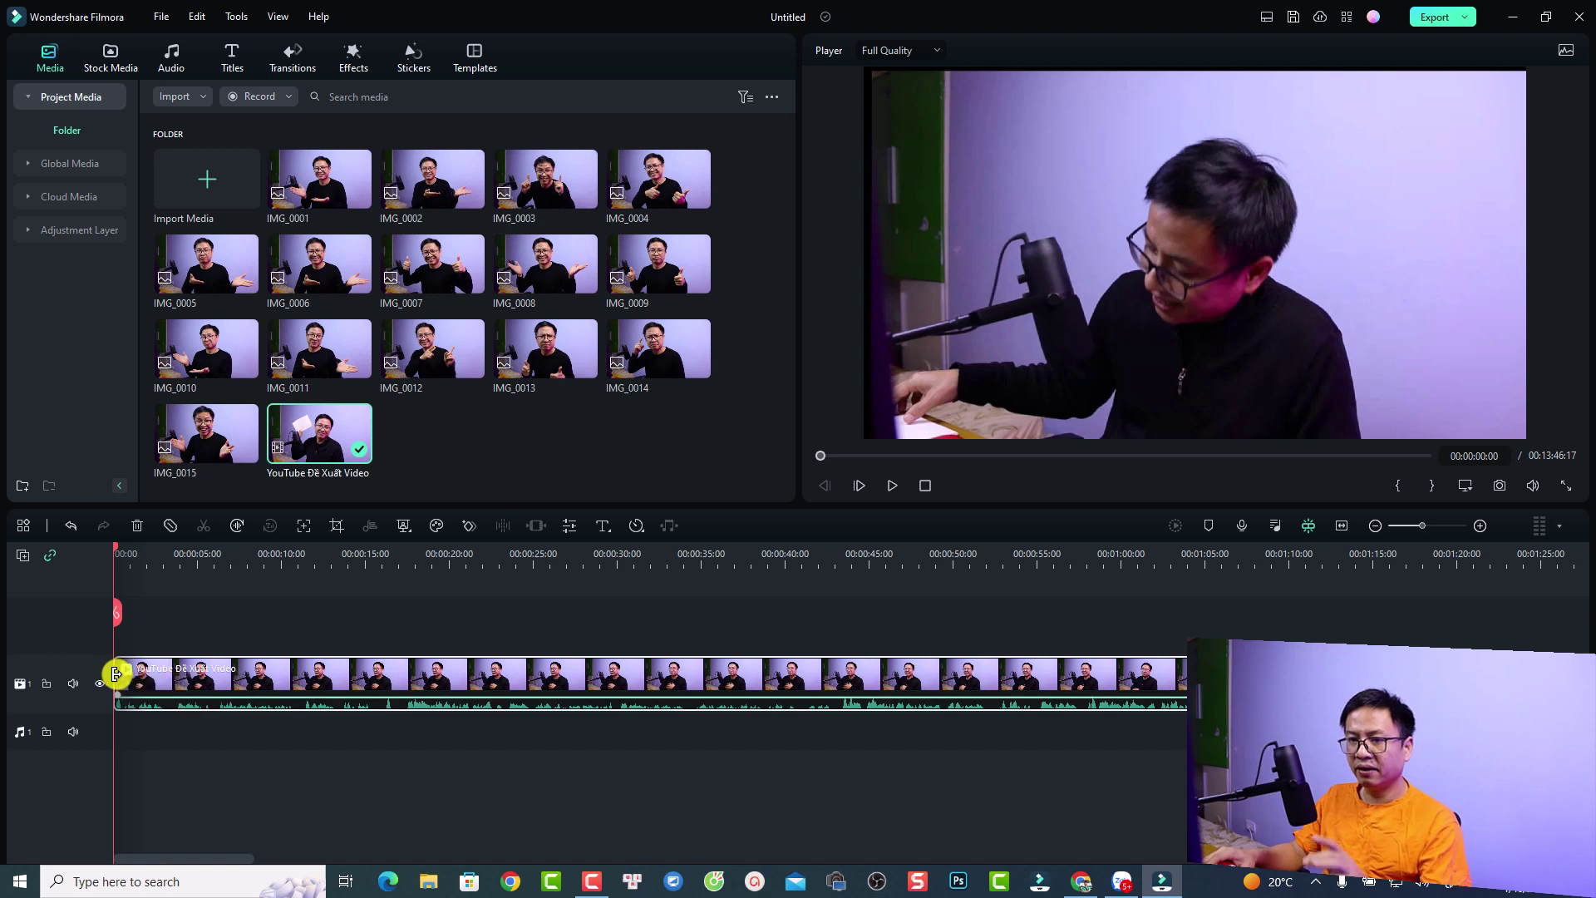
key("space")
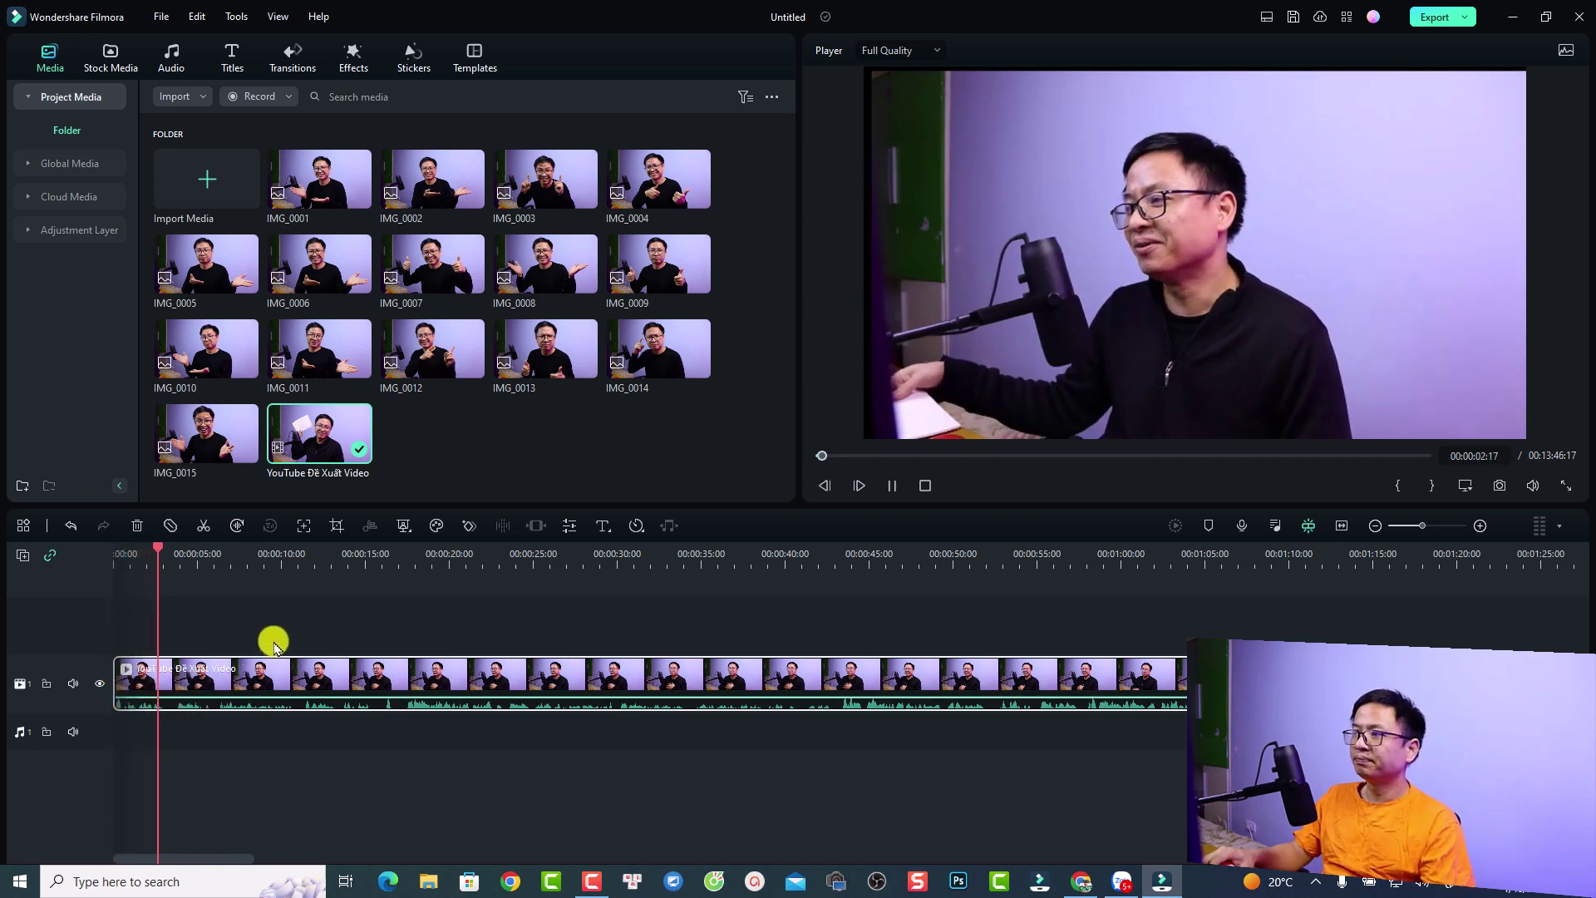
key("space")
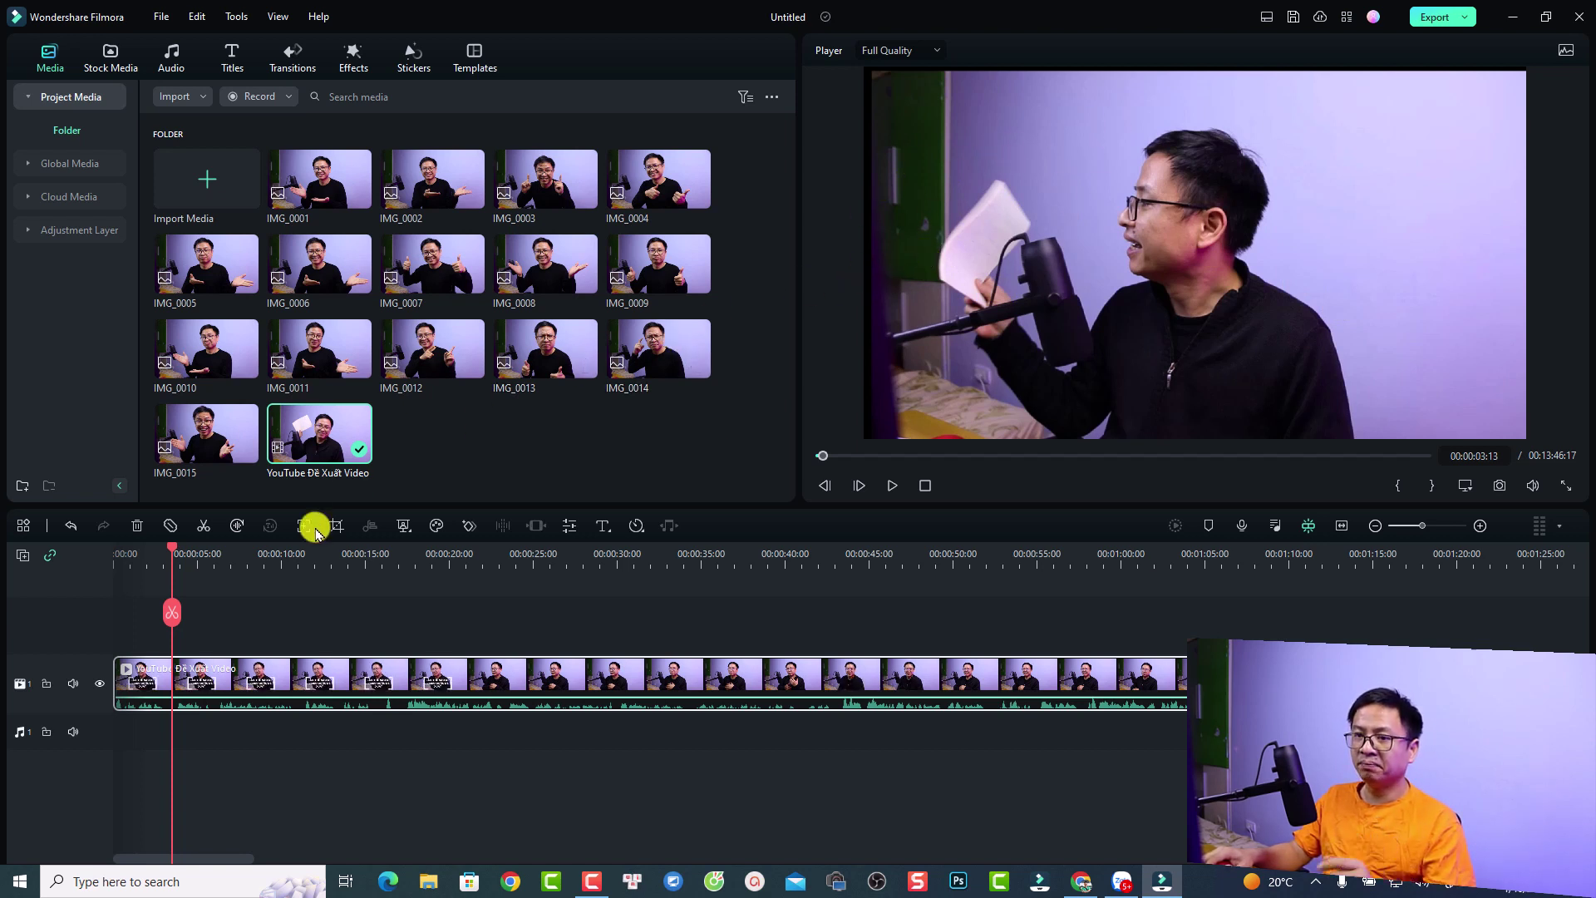
Add IMG_0001 on track 2 at 00:00:03:24 and shrink it into an upper-left inset
left_click(179, 555)
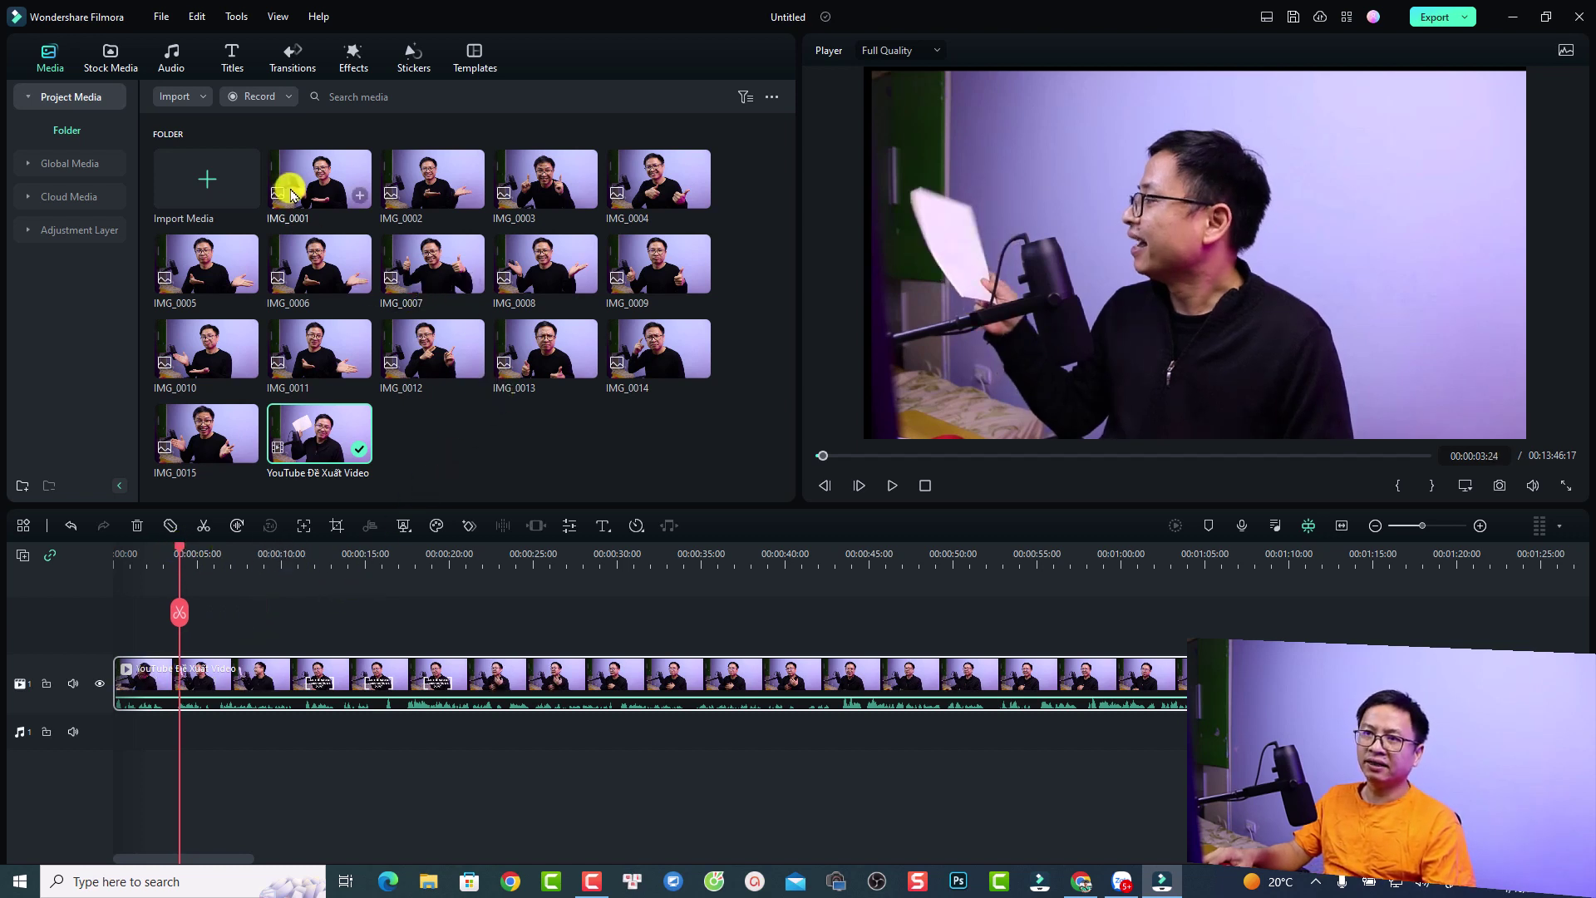
left_click_drag(291, 195, 190, 625)
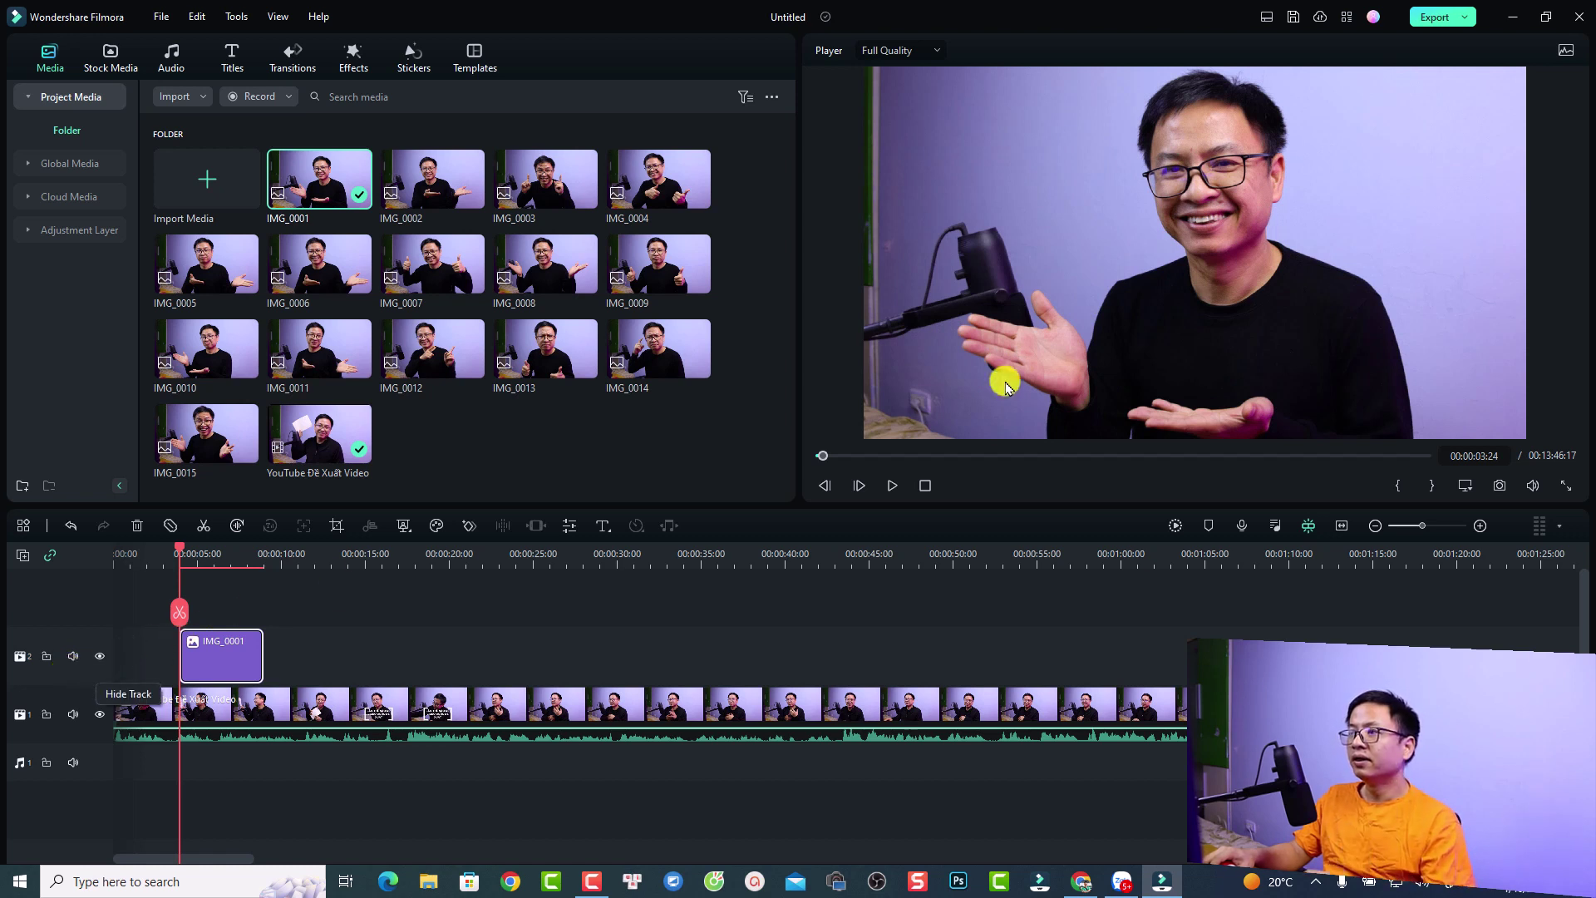
left_click(1155, 340)
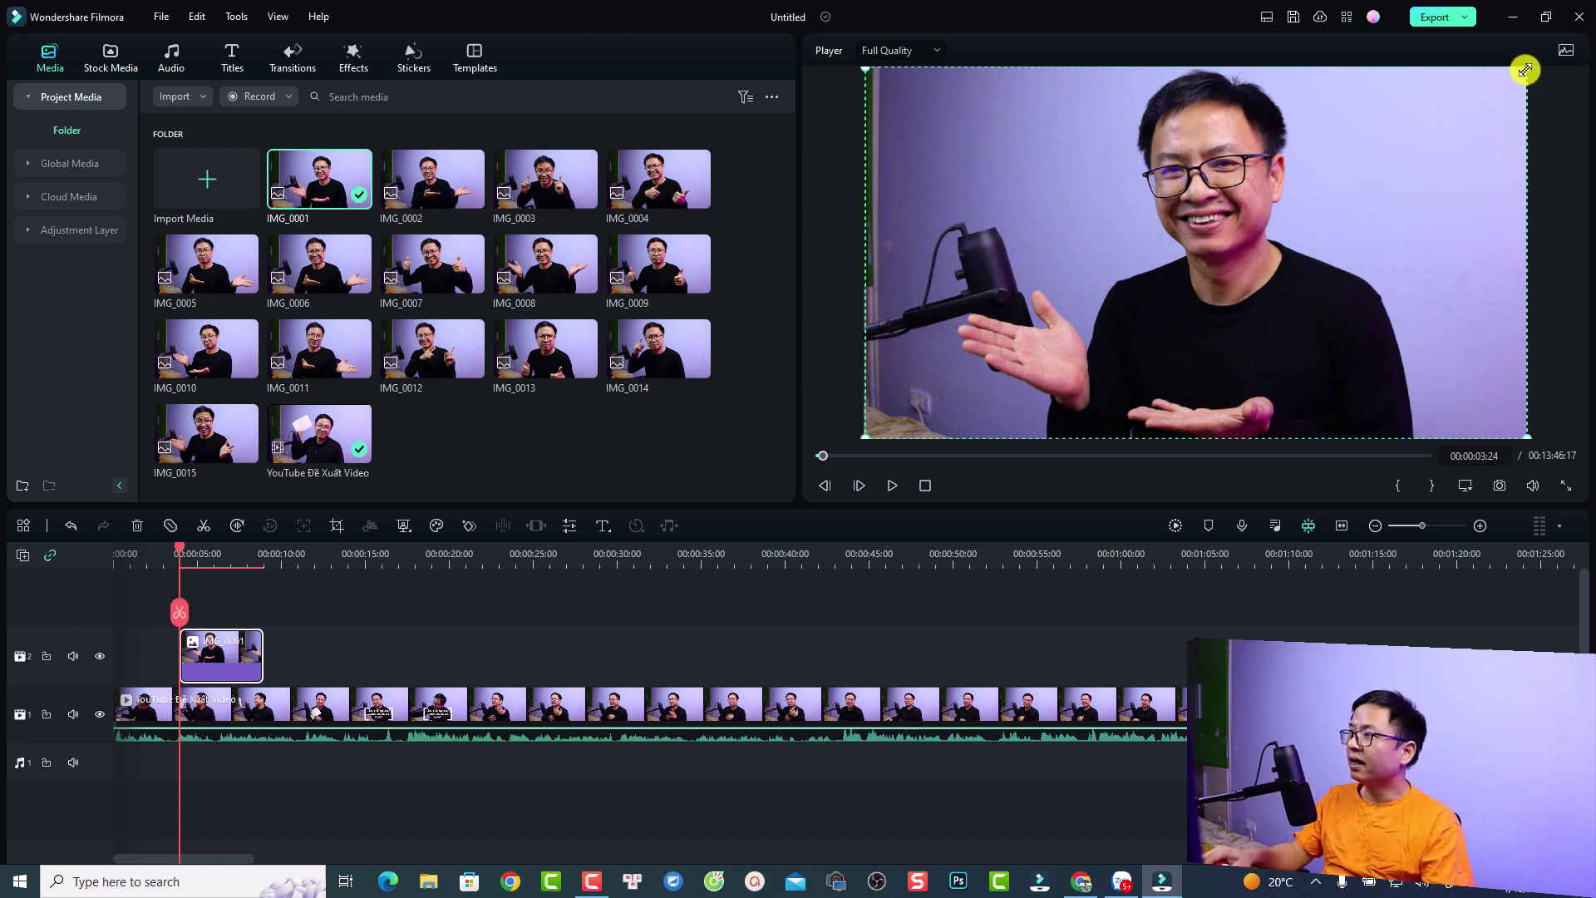
left_click_drag(1525, 70, 1112, 269)
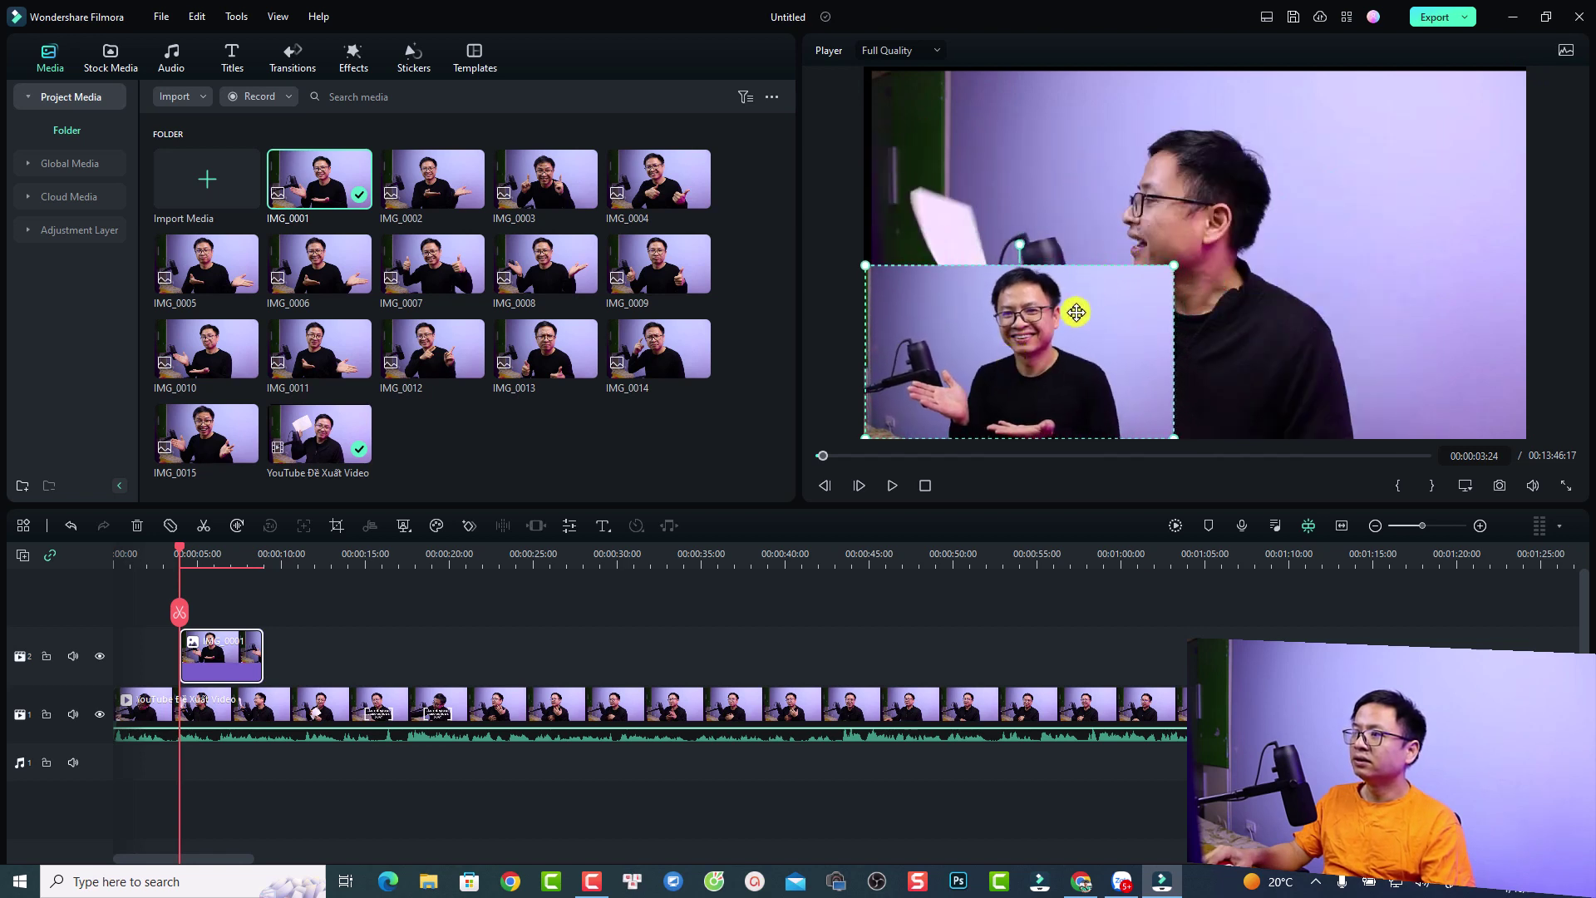
left_click_drag(1173, 270, 1124, 292)
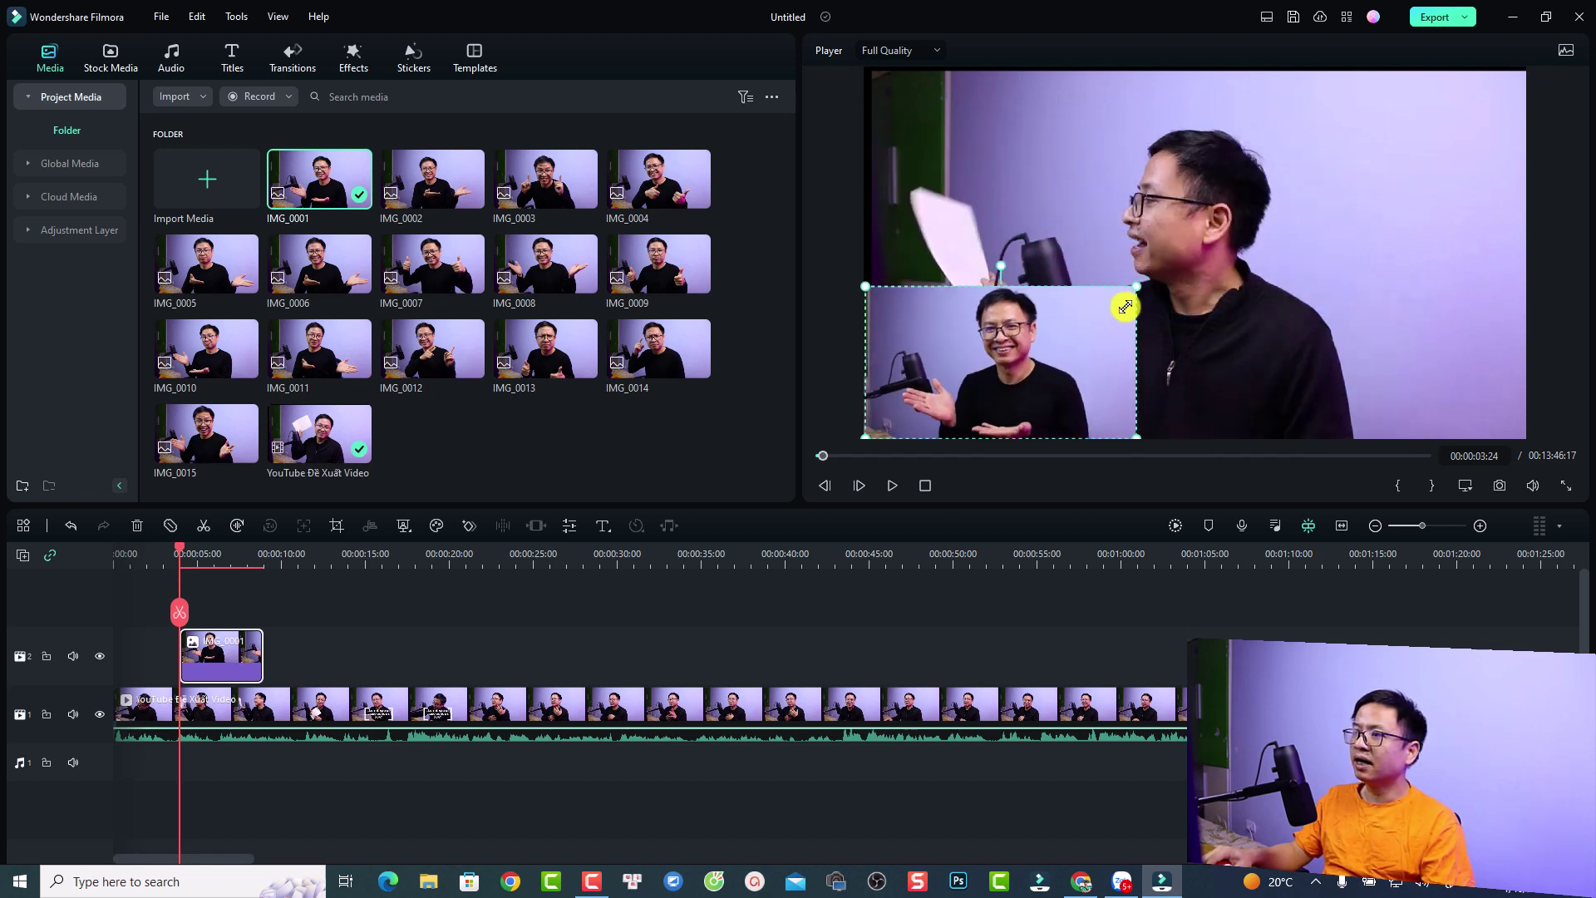
left_click_drag(994, 332, 1006, 178)
Crop the IMG_0001 overlay with the crop box shifted slightly upward, then play back to review
key("space")
key("space")
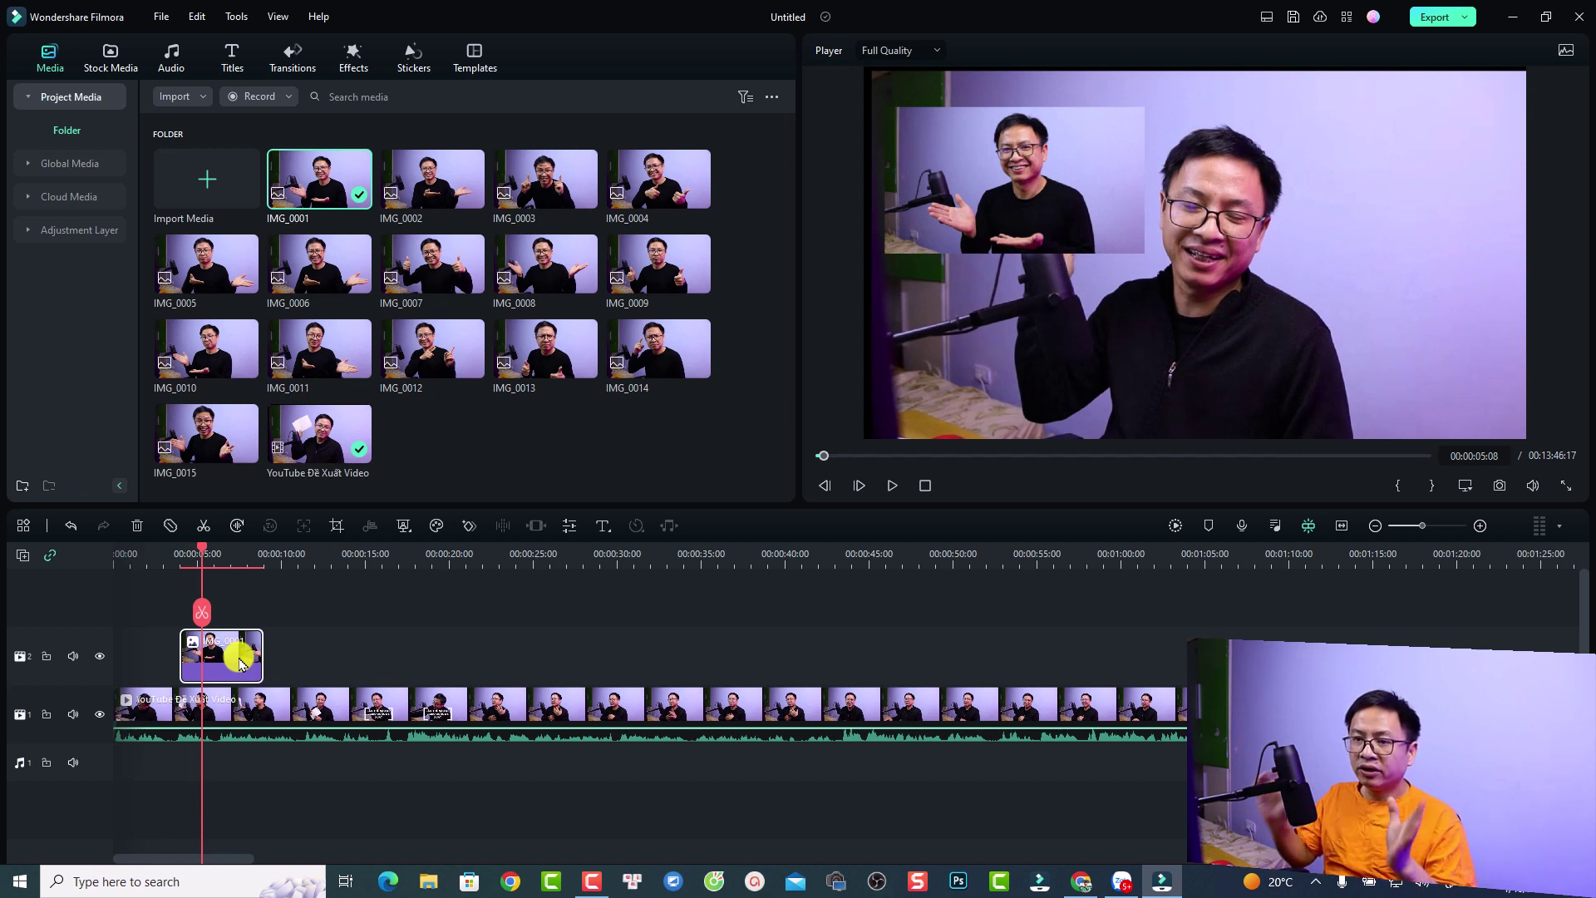
left_click(334, 525)
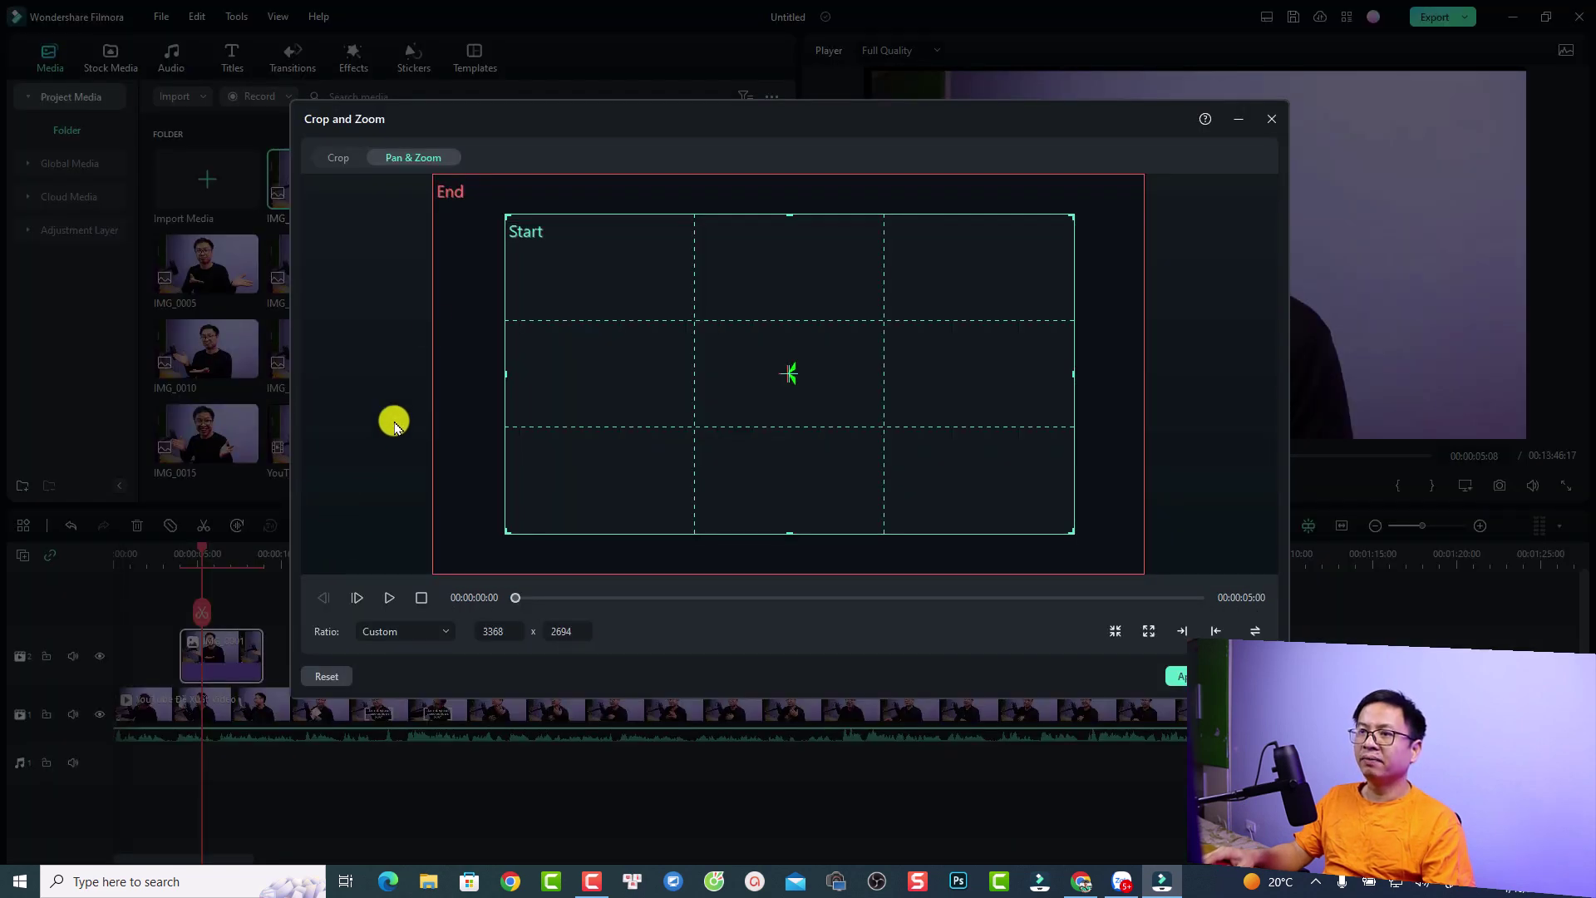
left_click(341, 160)
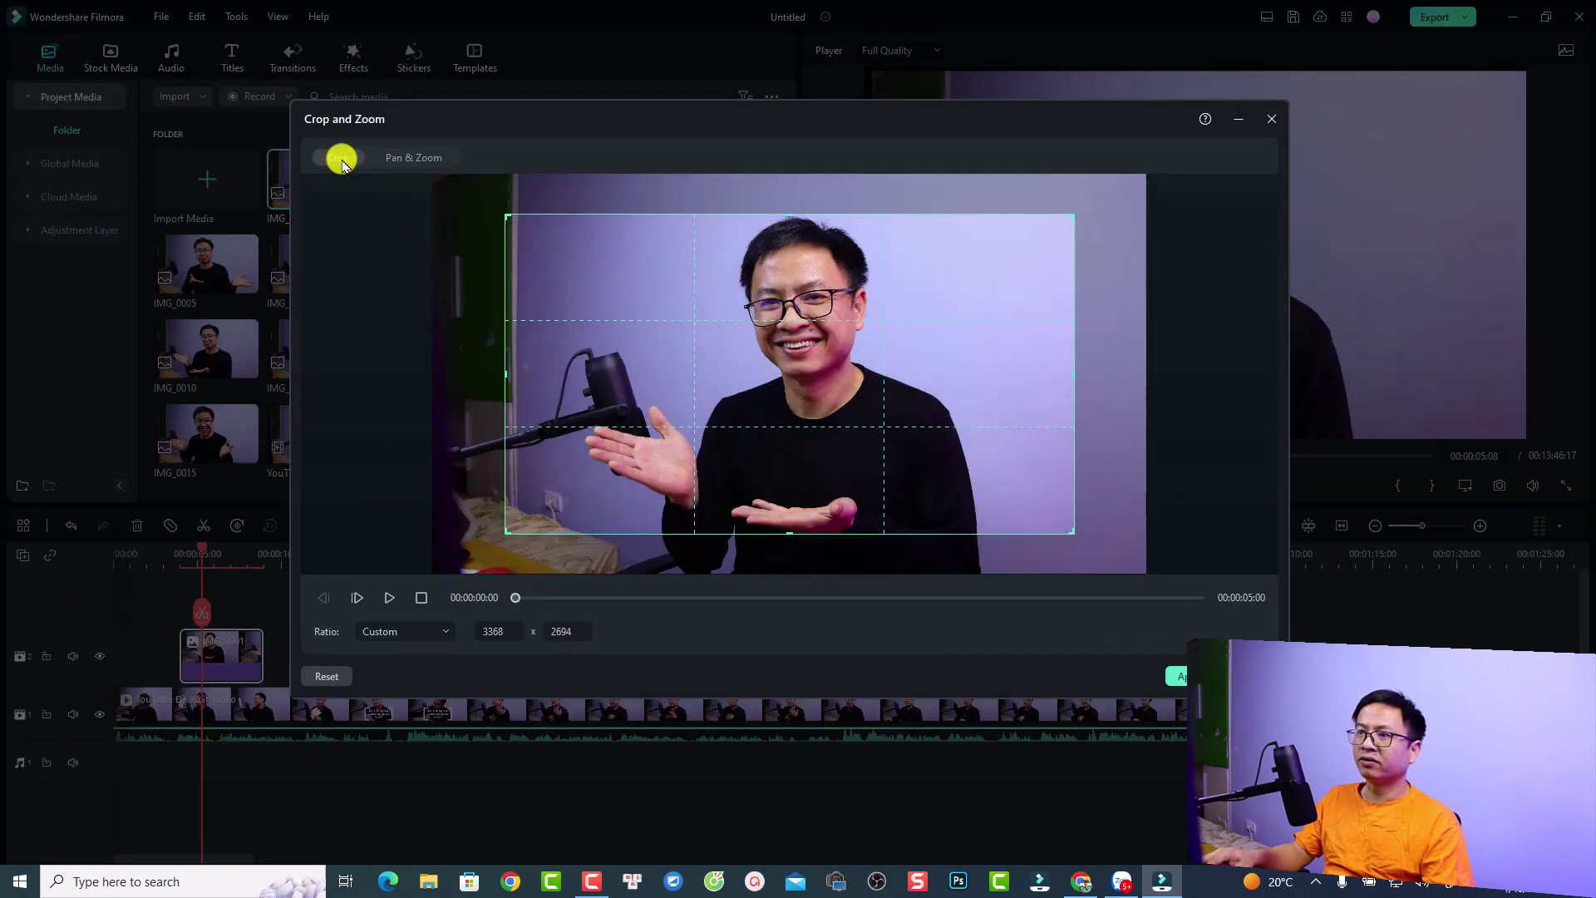
left_click_drag(790, 445, 790, 424)
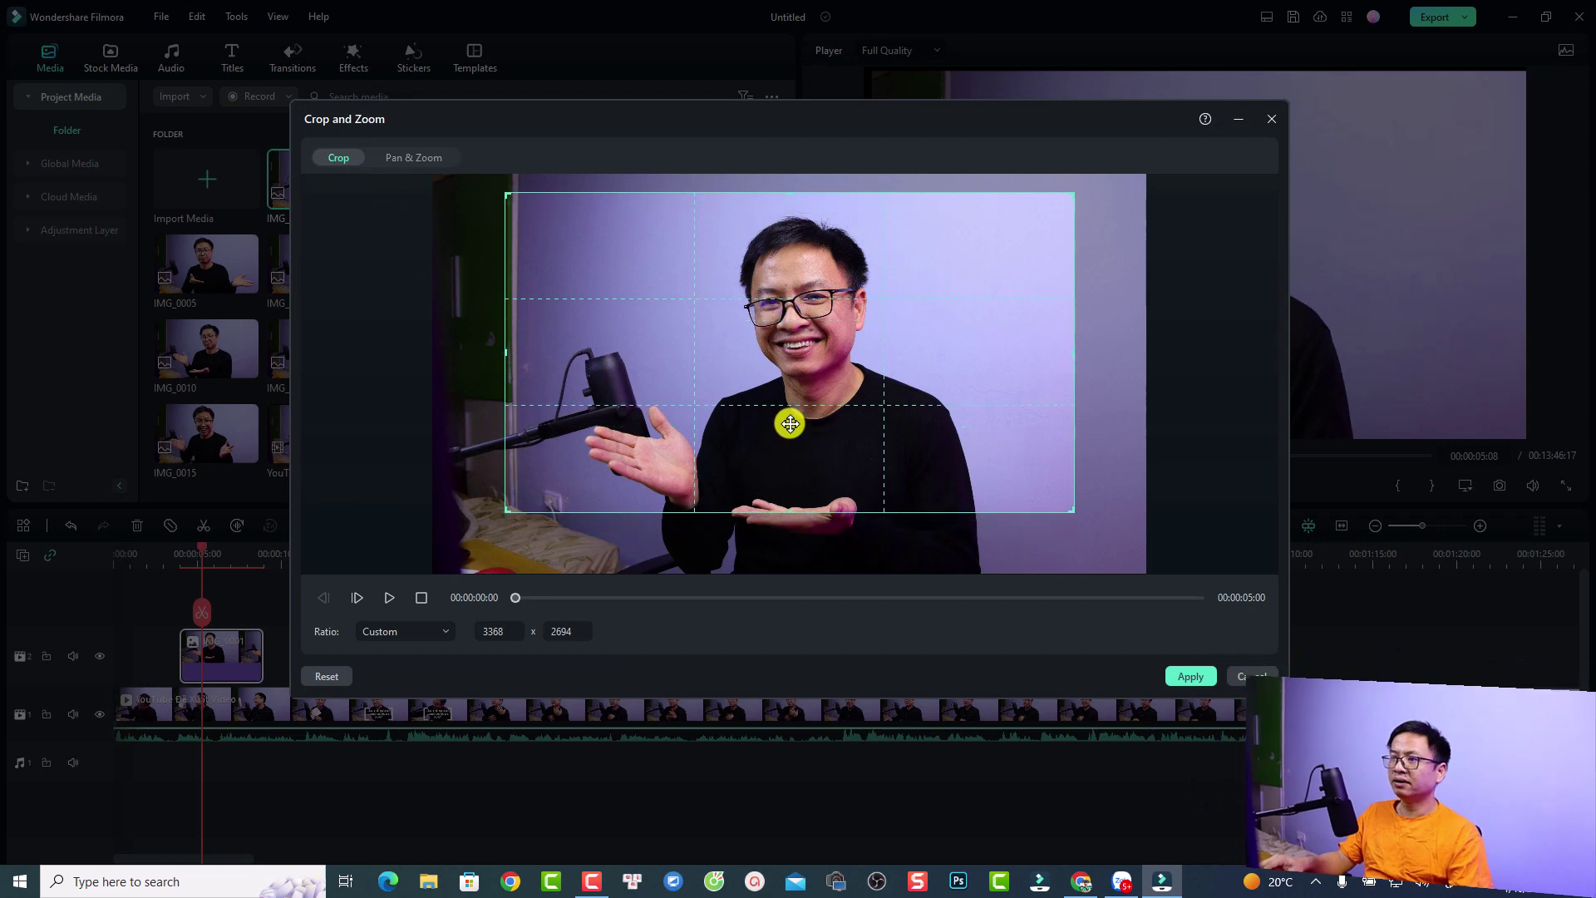
left_click(1189, 673)
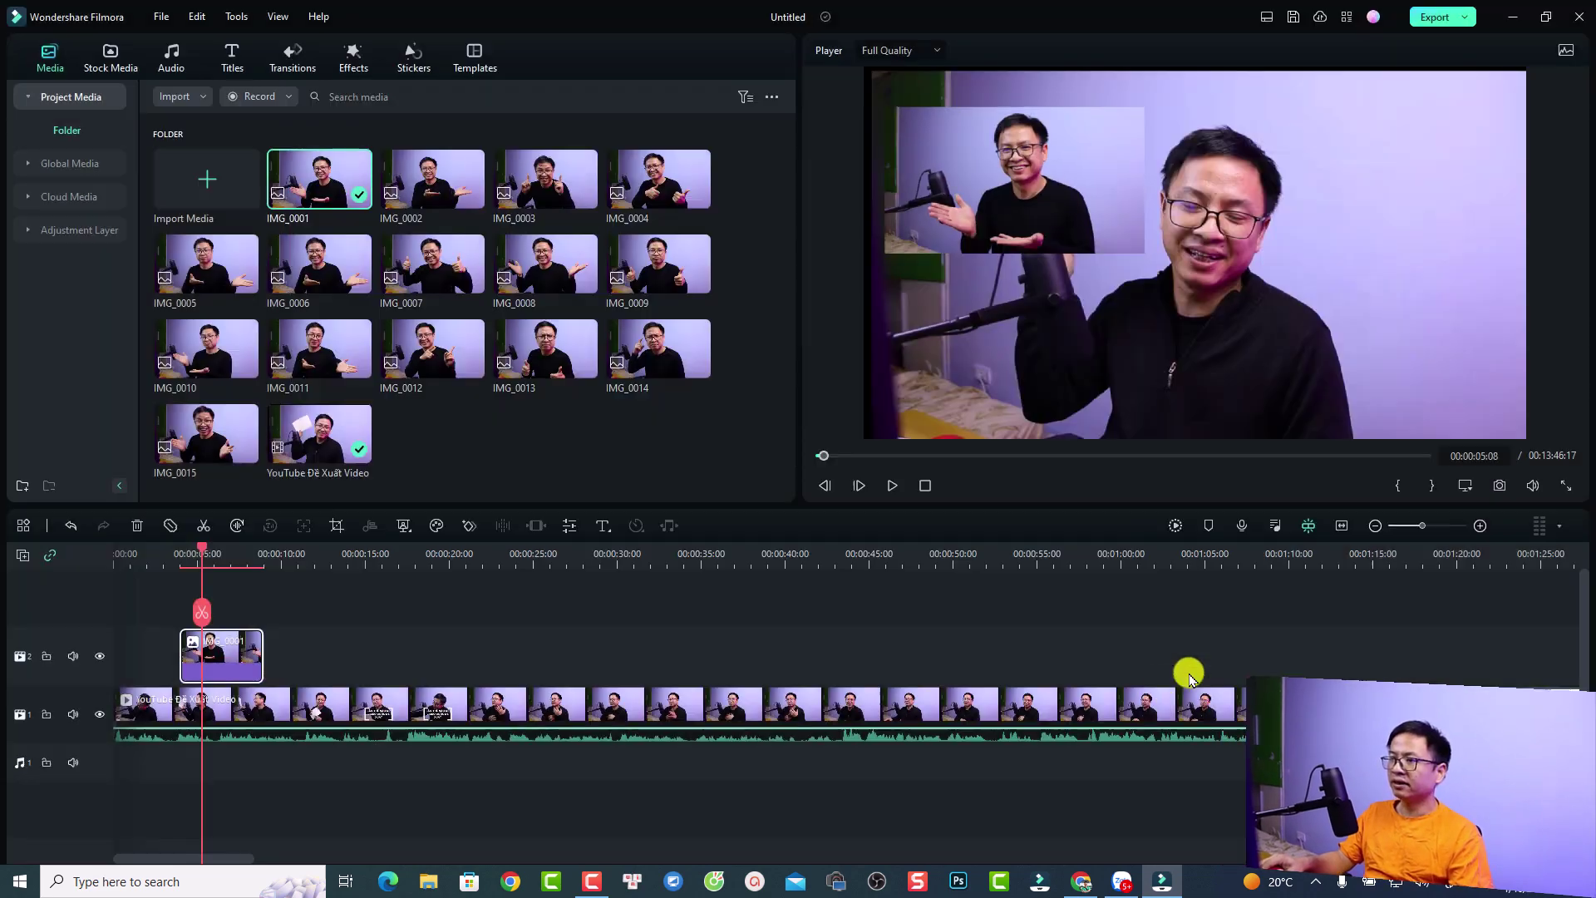
left_click(172, 551)
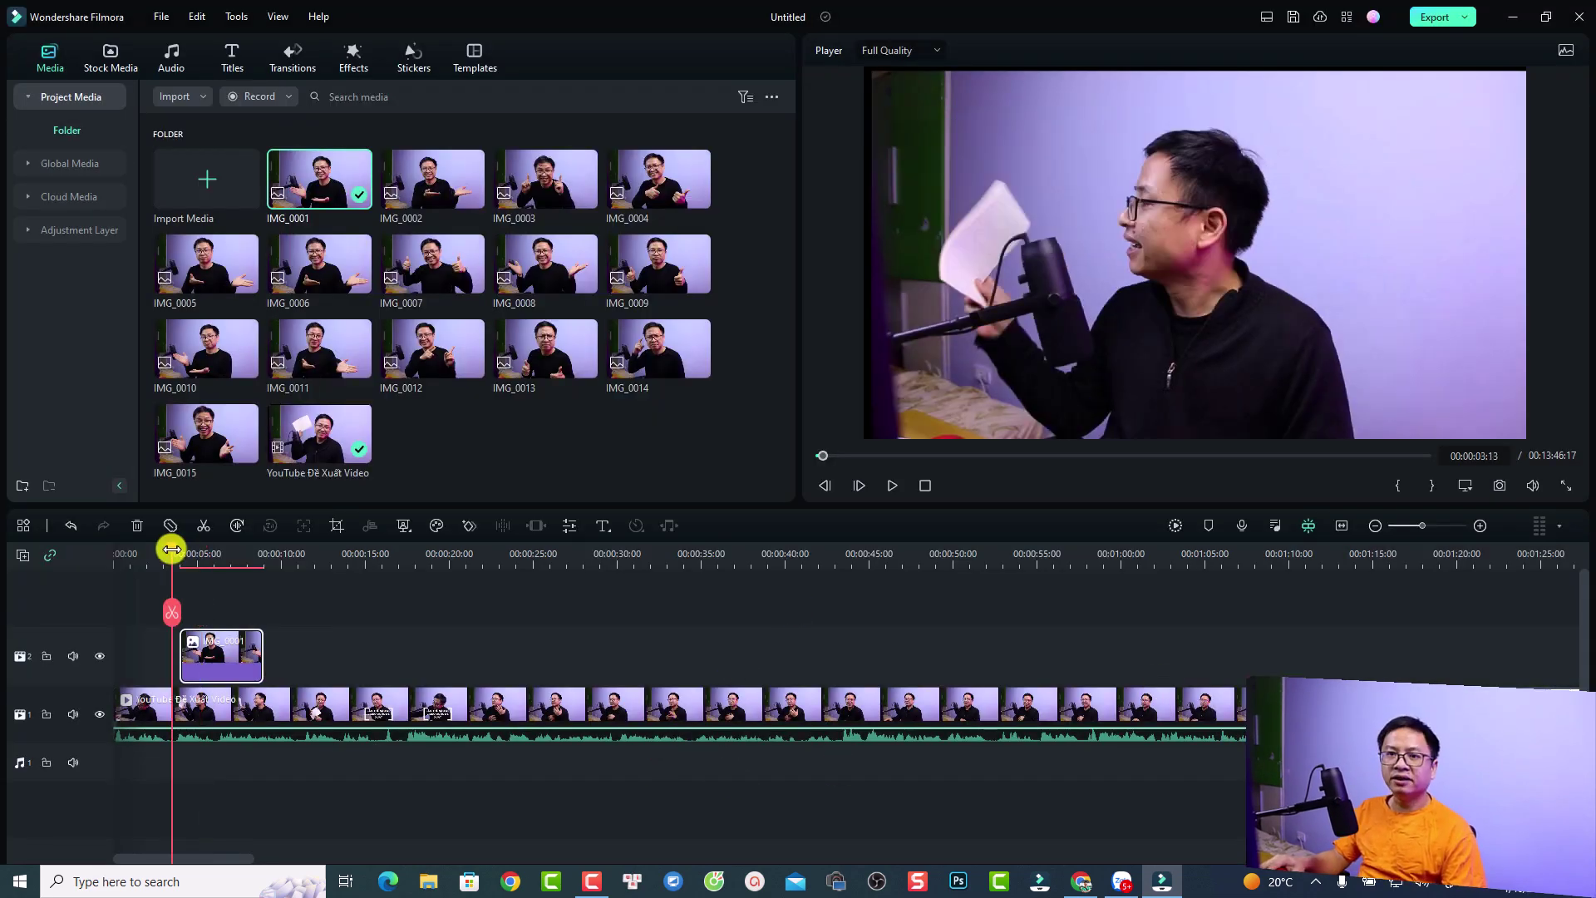
key("space")
key("space")
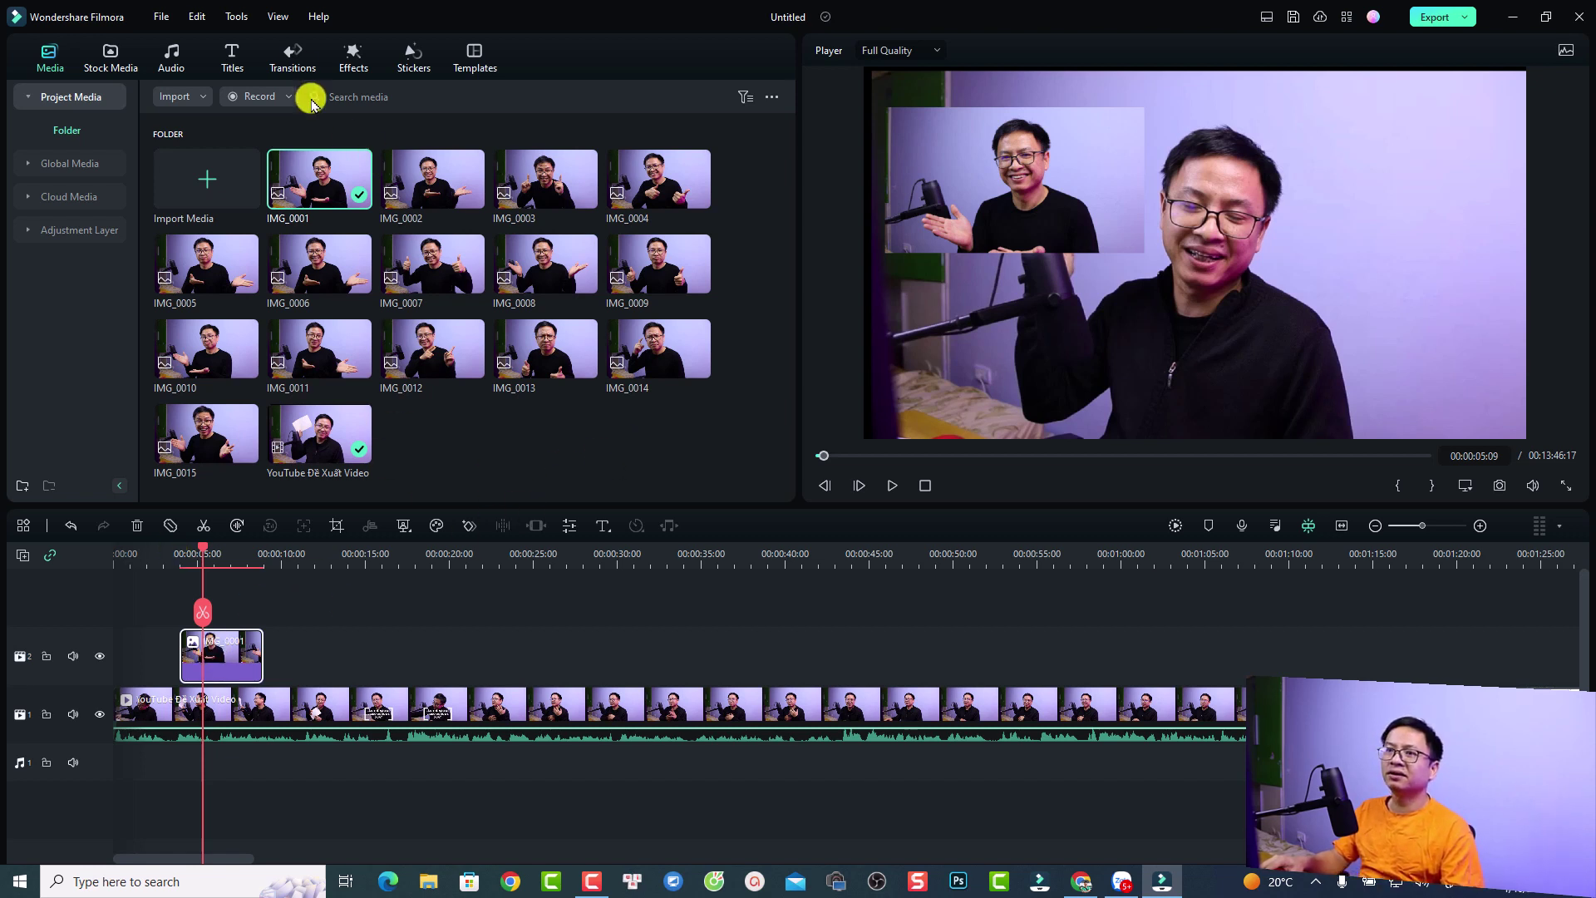
Search effects for 'border' and apply the Border effect to the IMG_0001 overlay
left_click(349, 58)
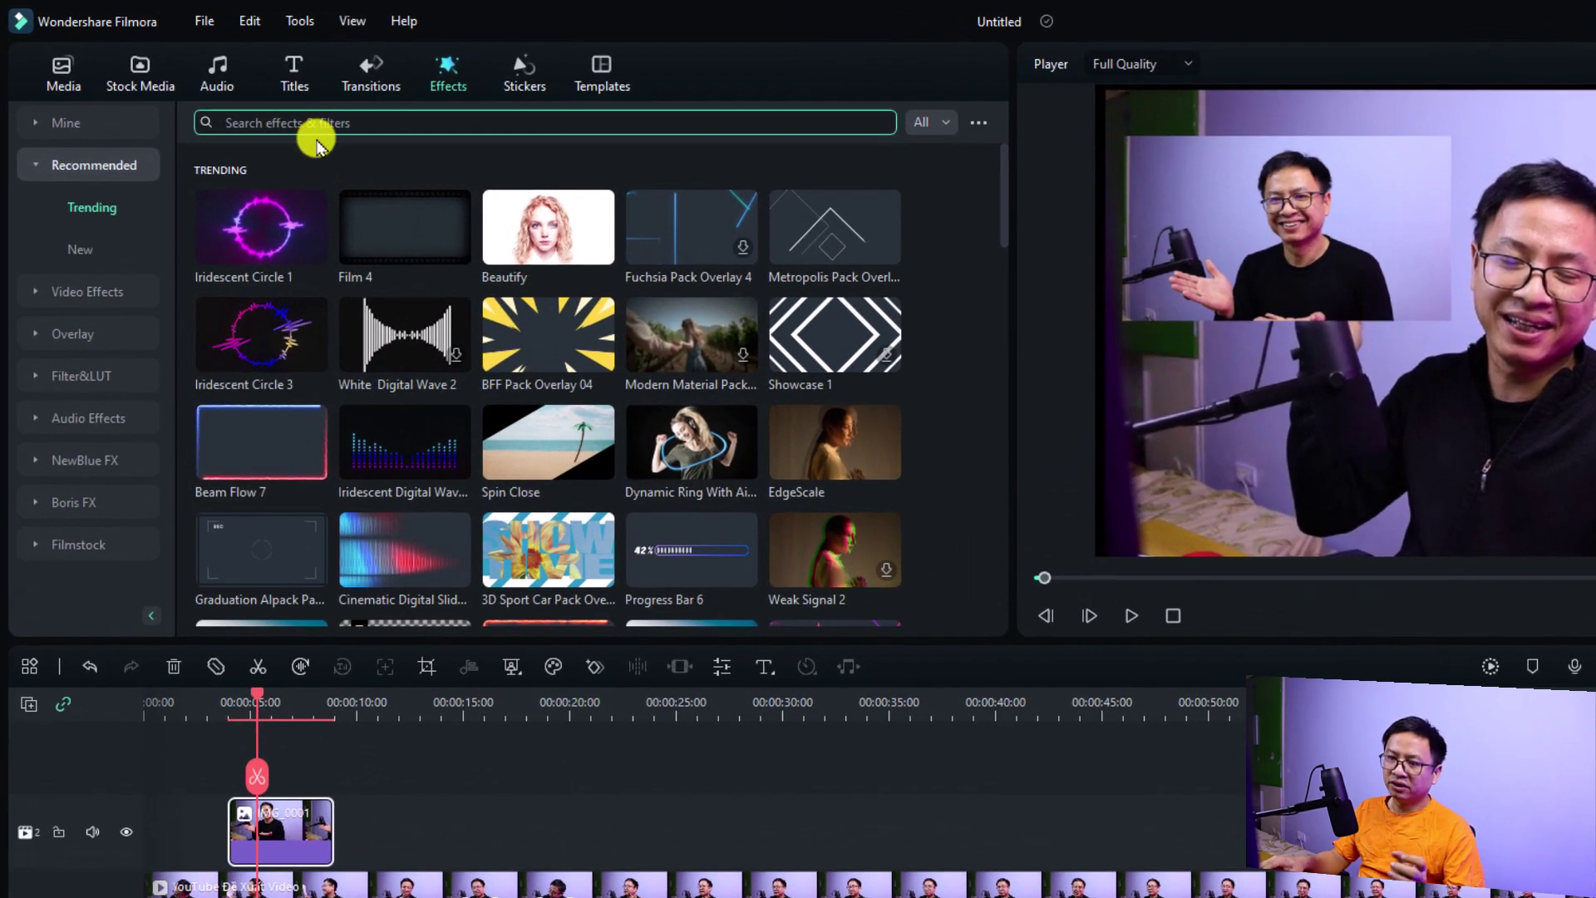
type("border")
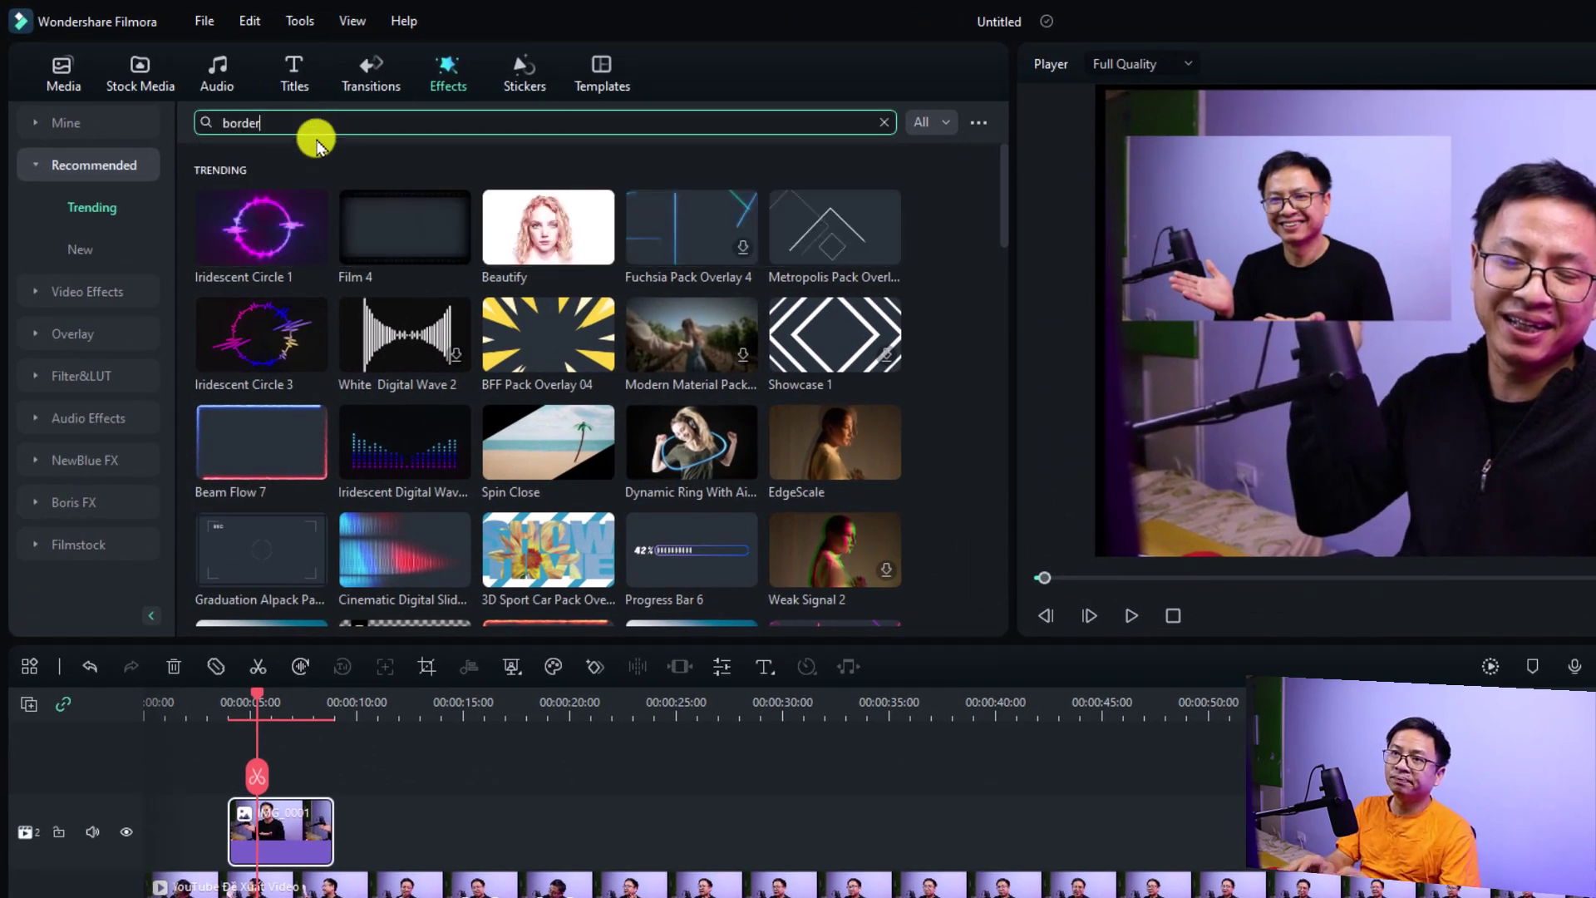
key("Return")
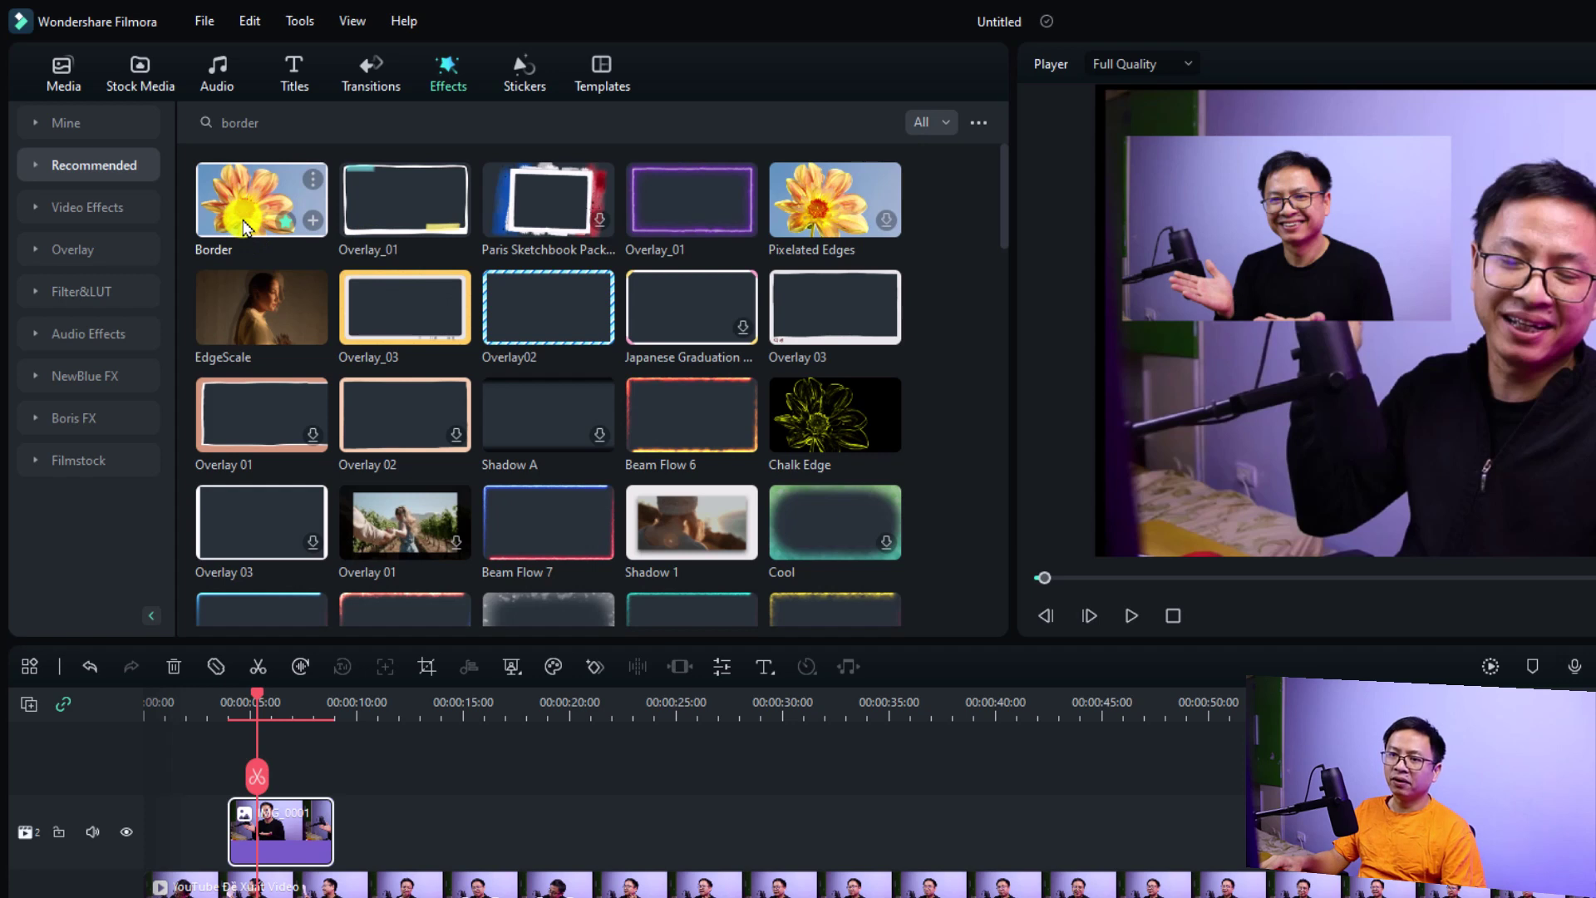
left_click_drag(245, 226, 253, 819)
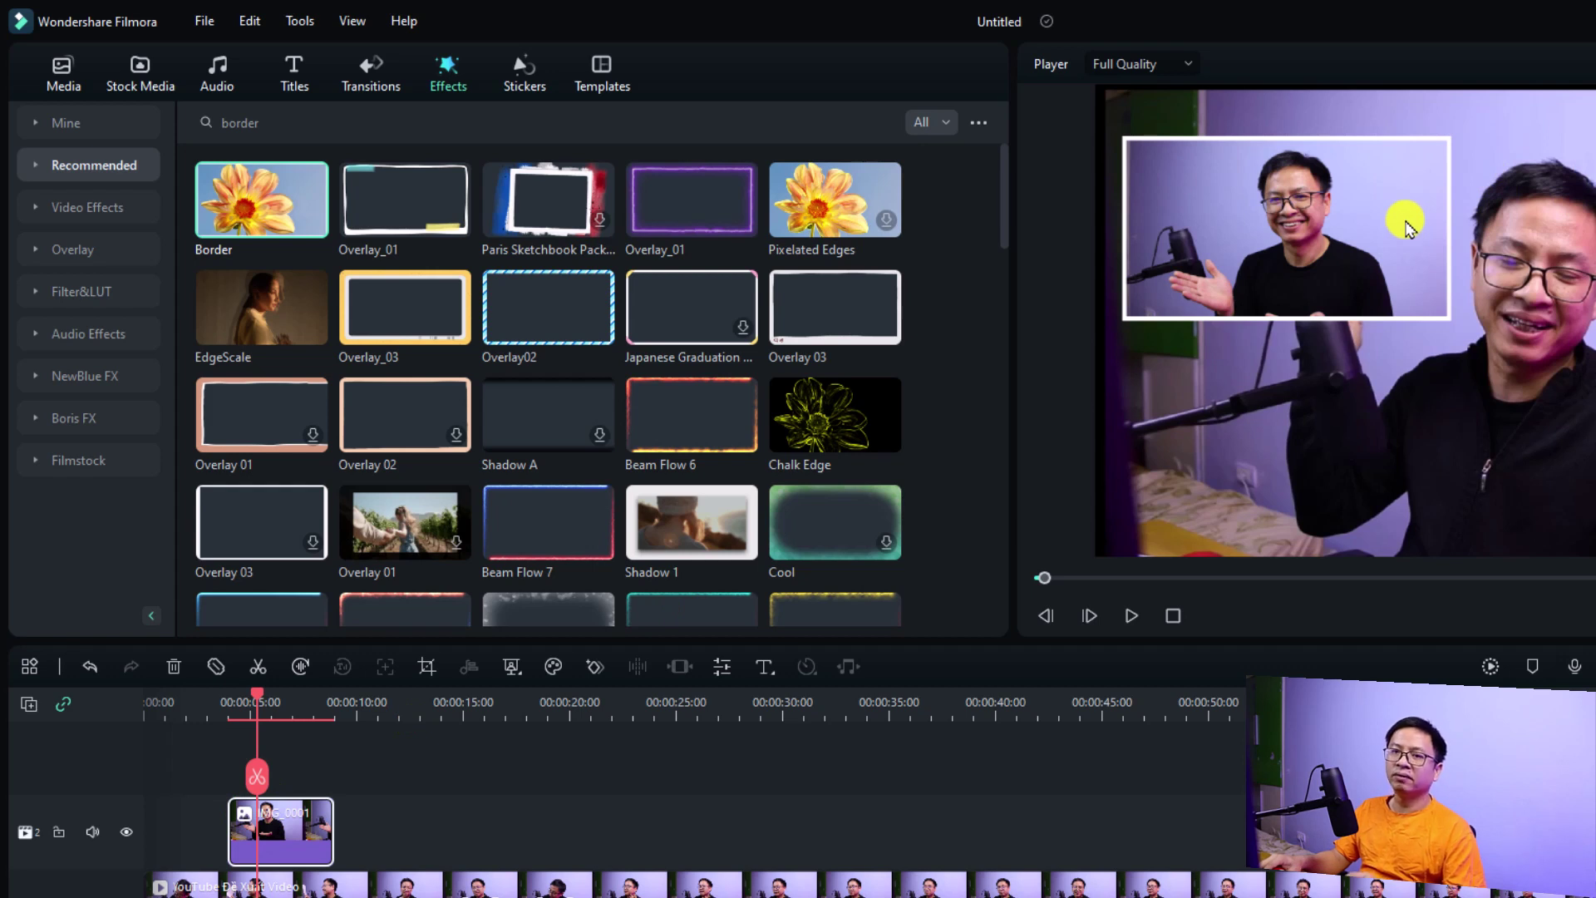
Check the IMG_0001 overlay's white Border settings (size 3.0, blur 0, opacity 100), then return to Image
double_click(278, 830)
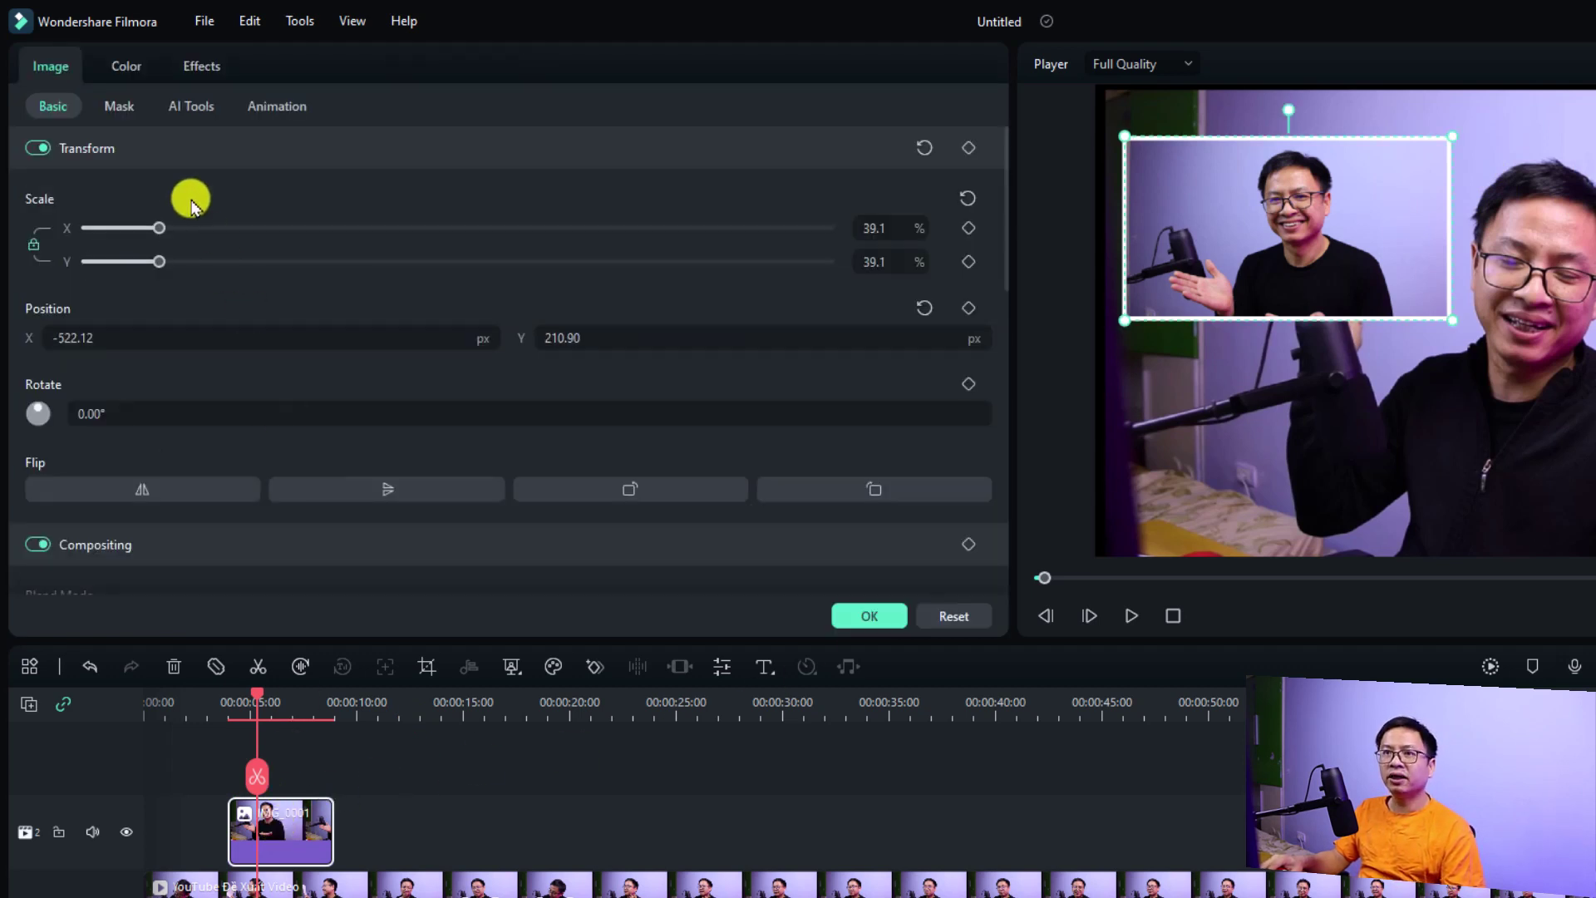
left_click(185, 66)
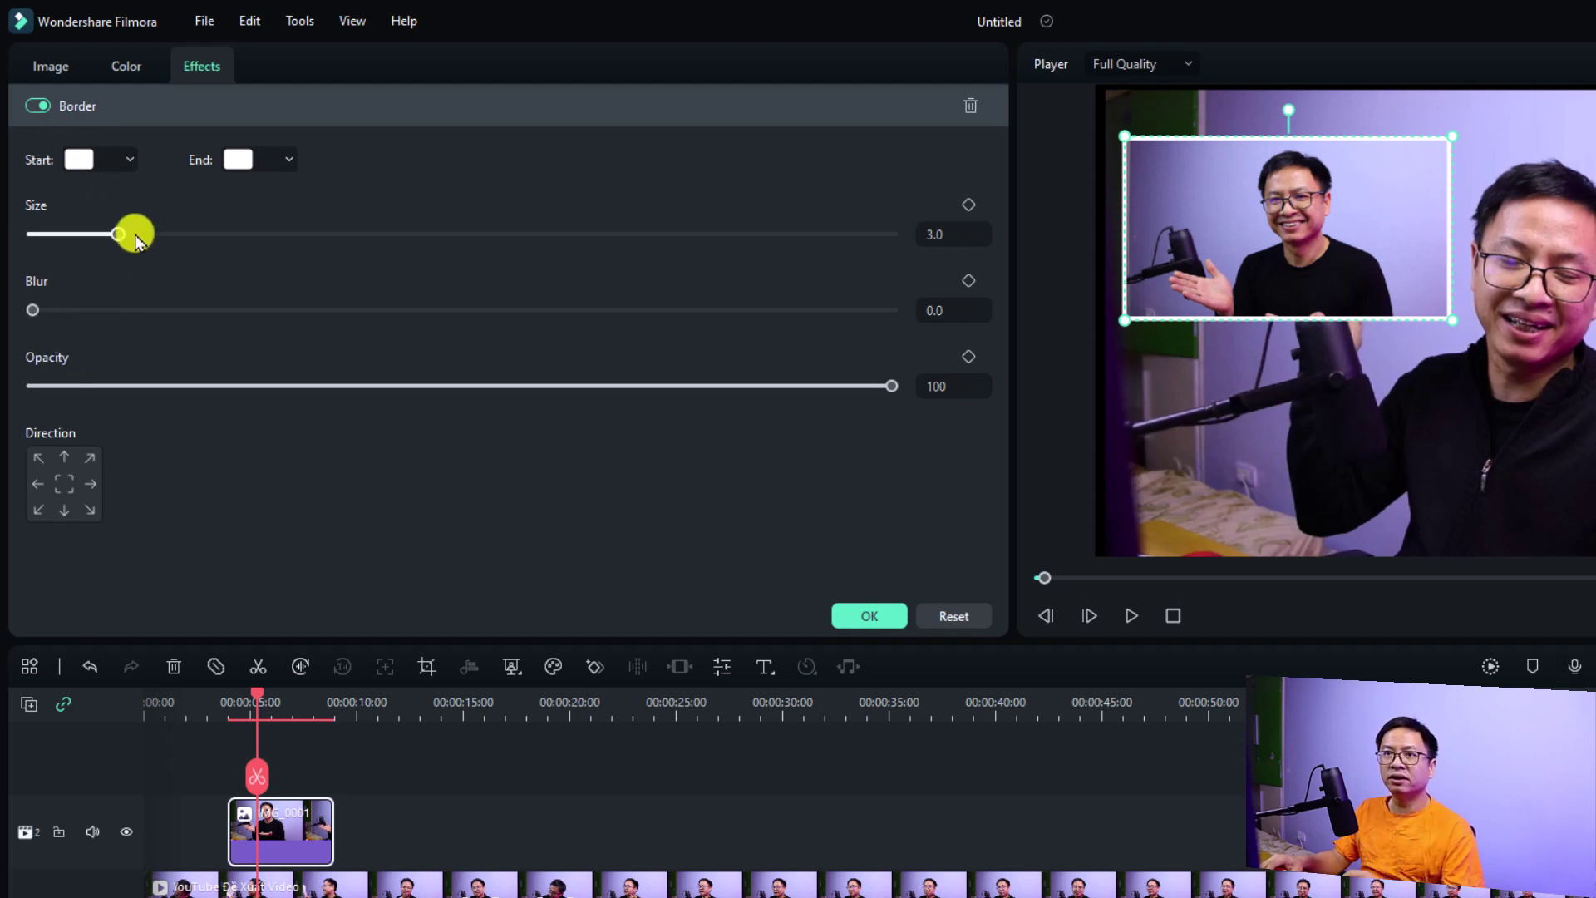
left_click(49, 73)
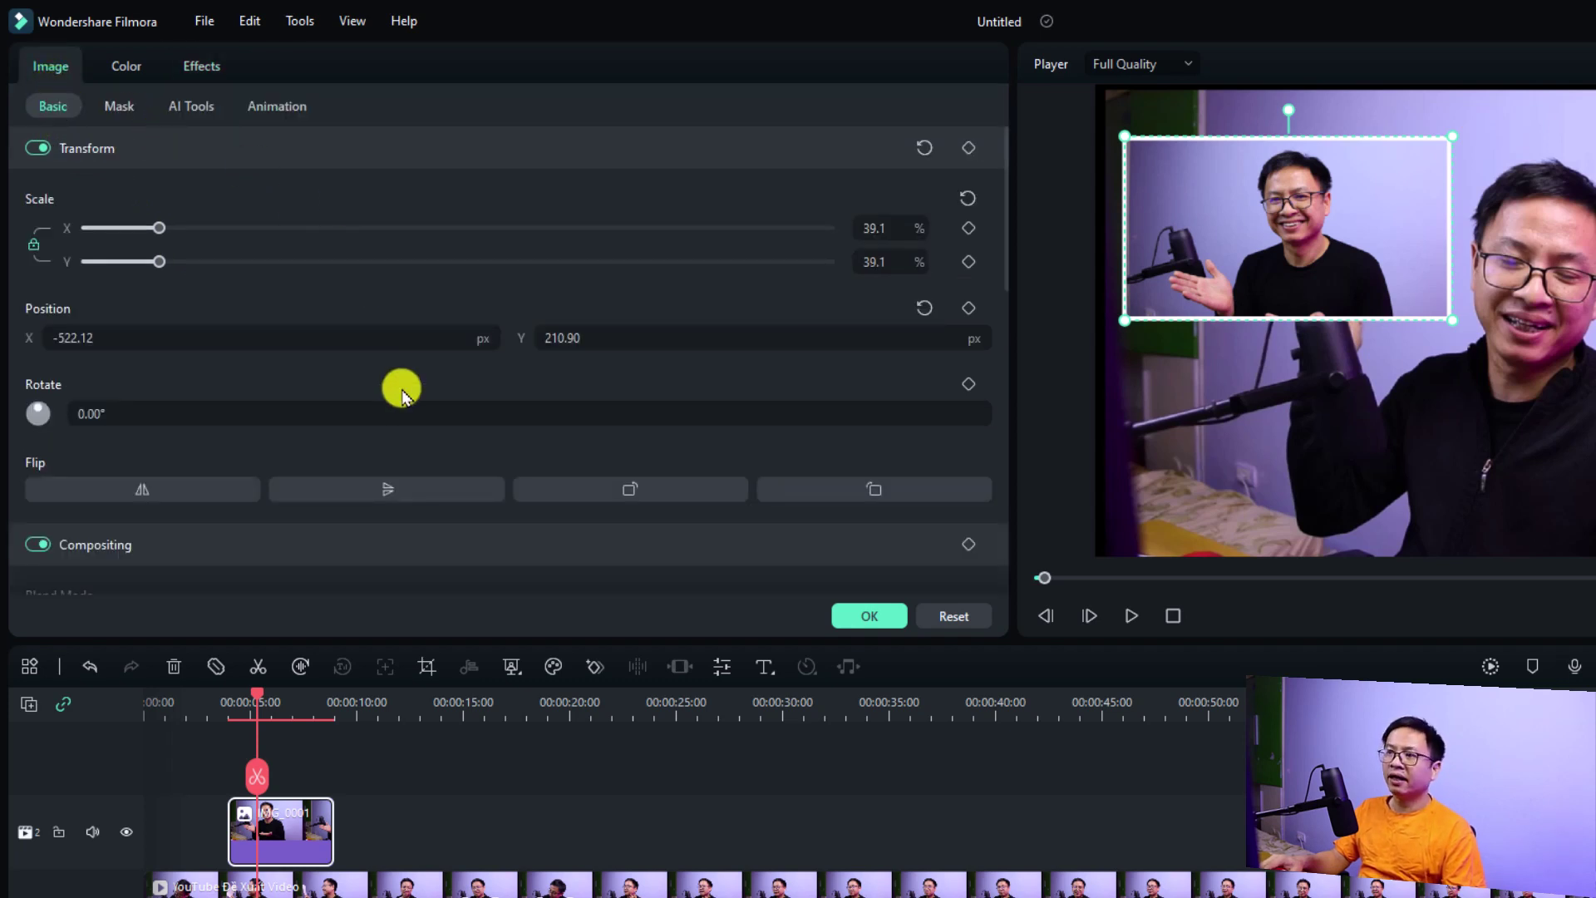
Give the IMG_0001 overlay a Projection drop shadow with distance 3, blur 3 and opacity 47
scroll(399, 385, "down", 4)
scroll(399, 385, "down", 2)
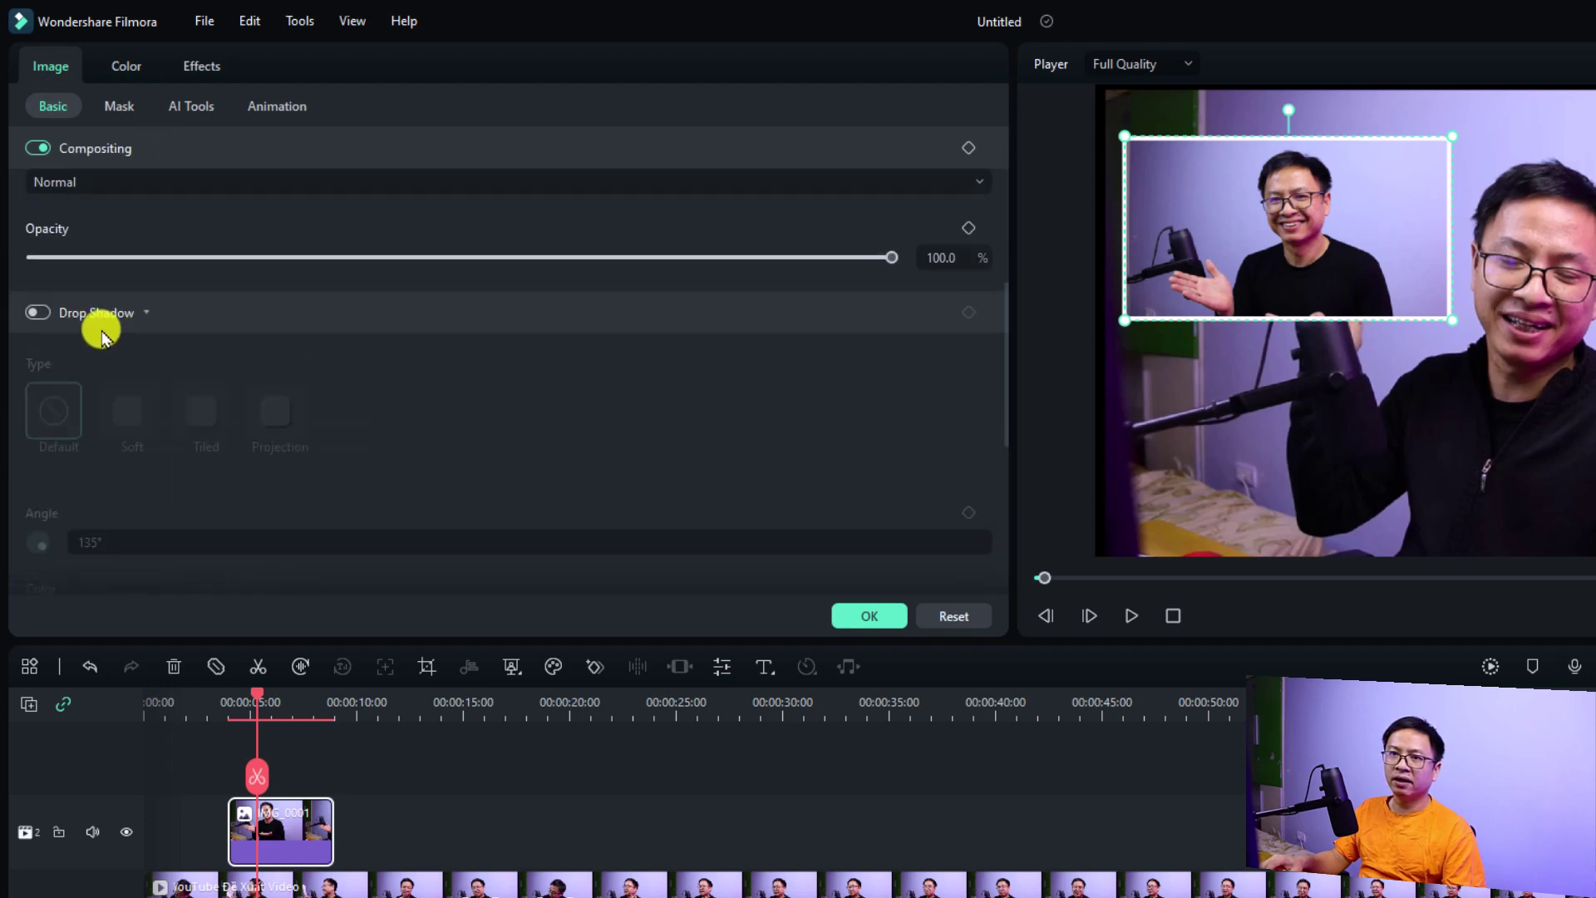
left_click(38, 313)
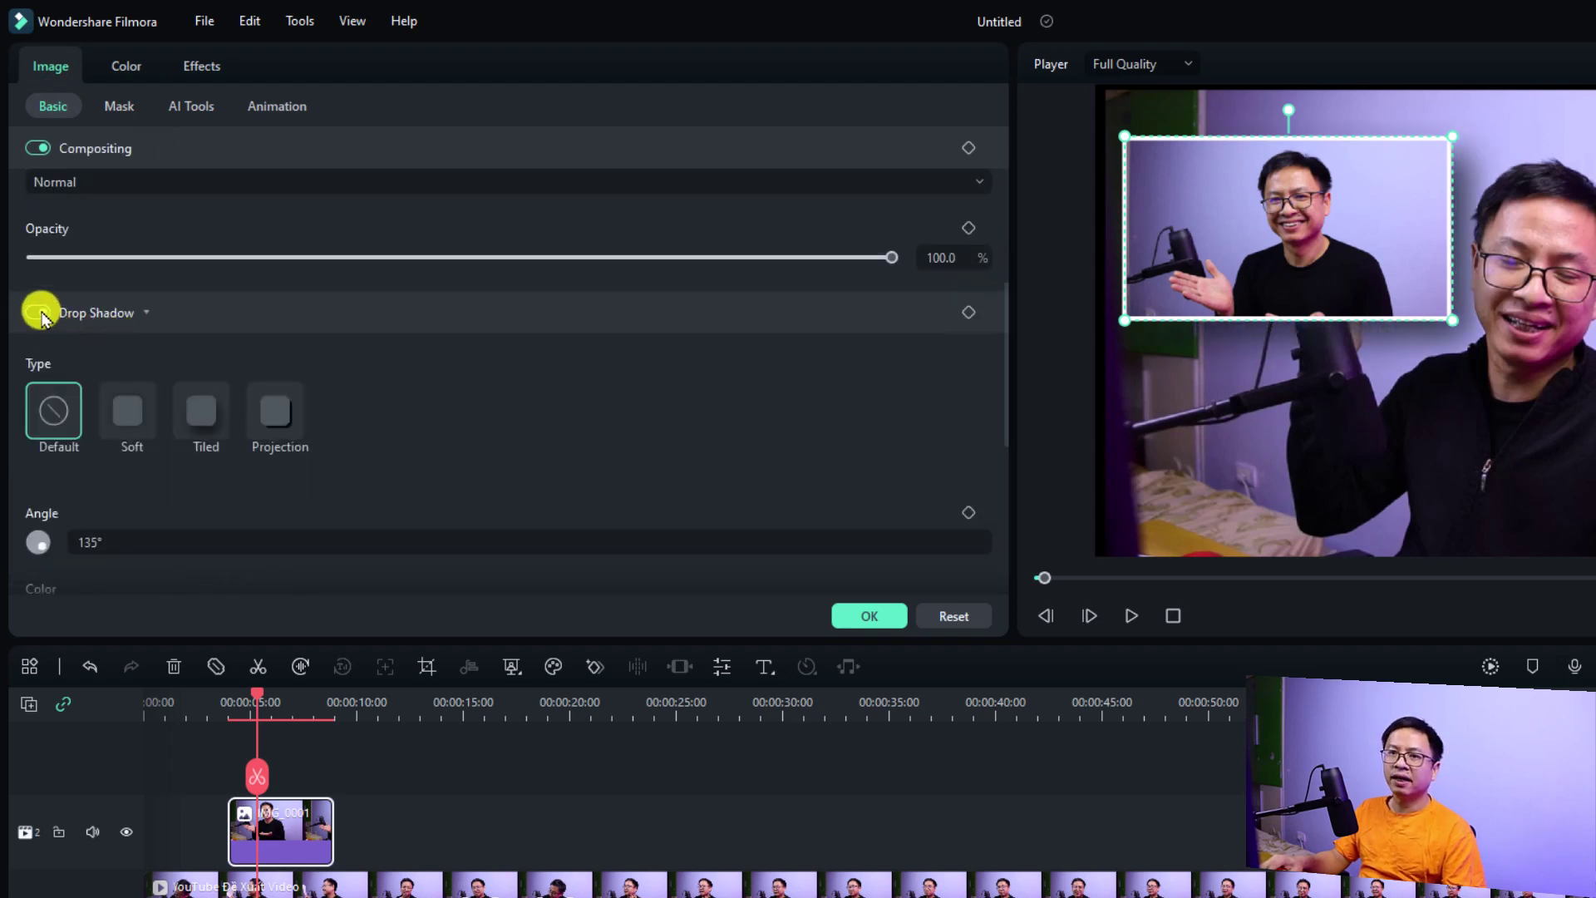
left_click(125, 415)
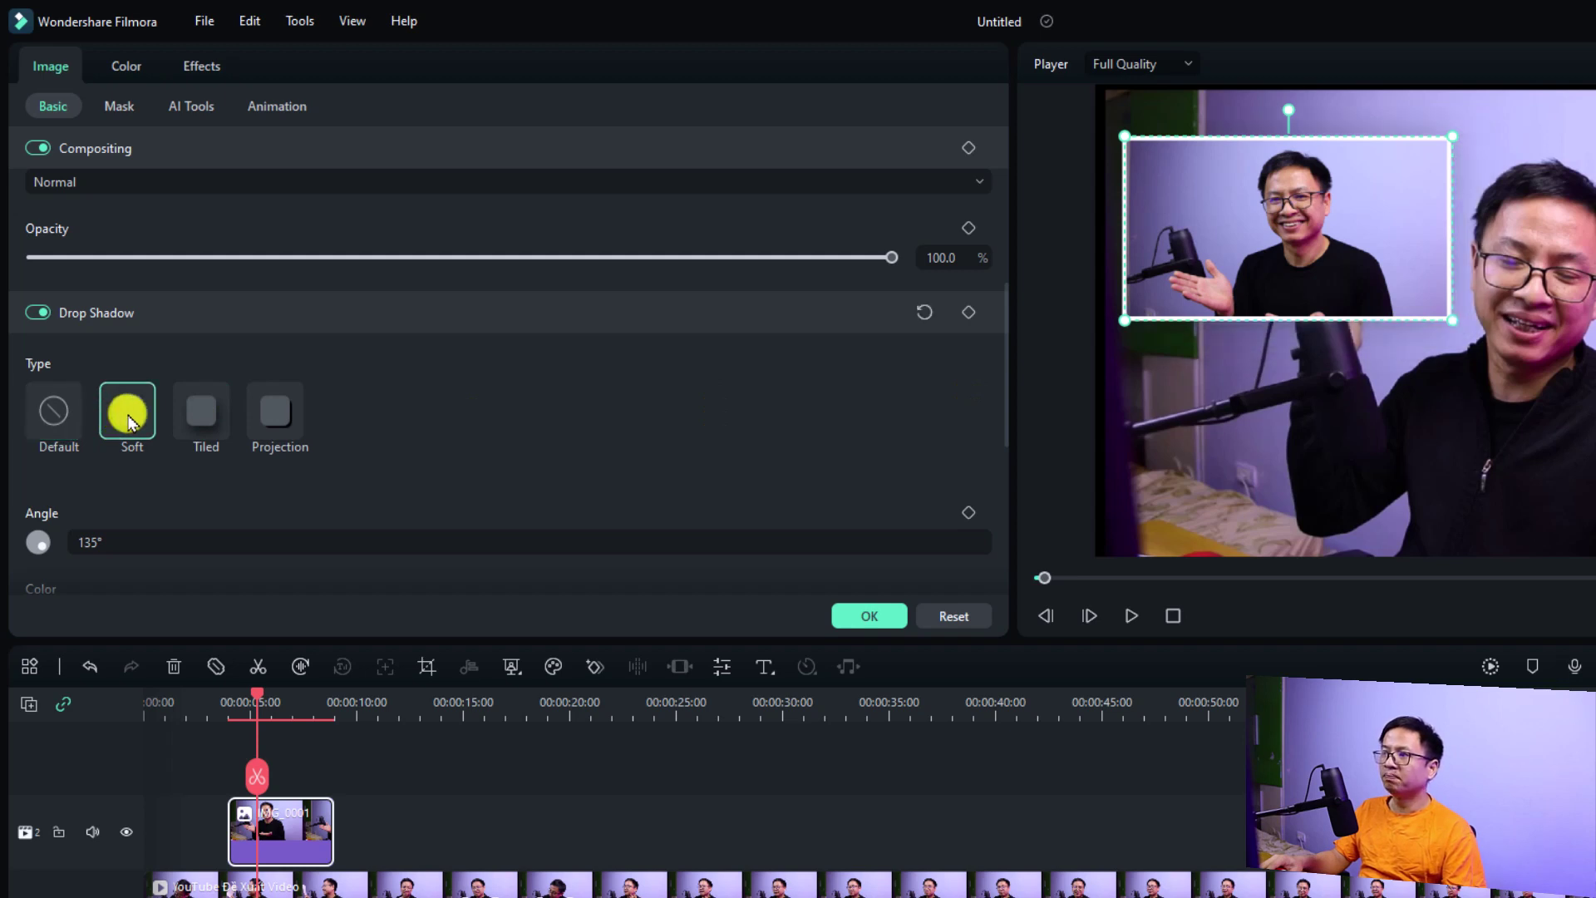
left_click(201, 415)
left_click(275, 425)
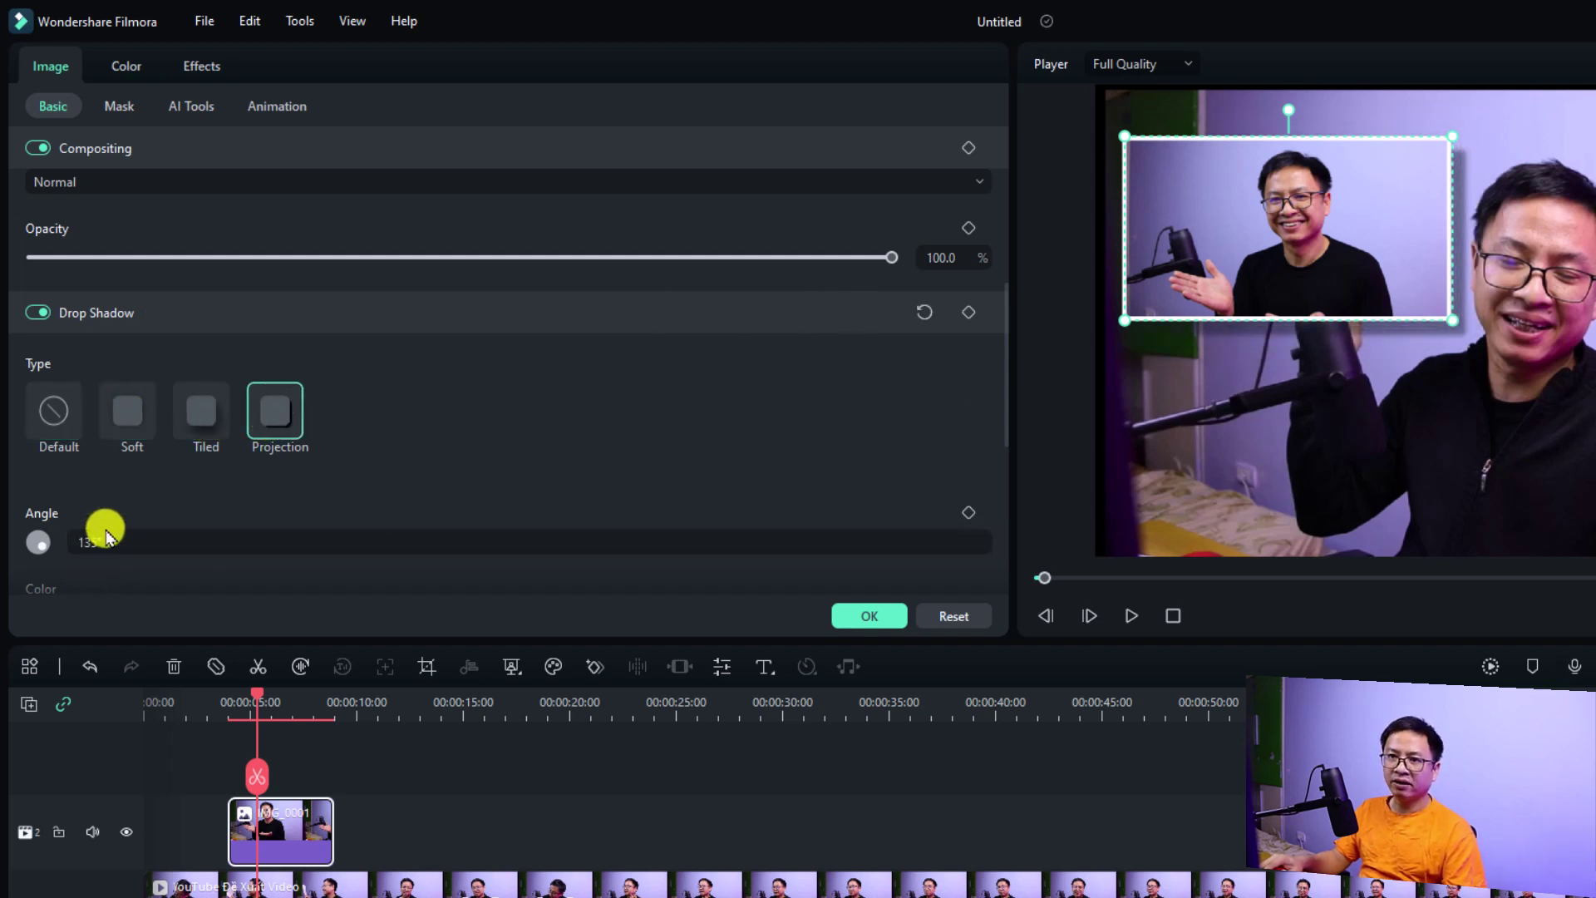
scroll(106, 536, "down", 1)
scroll(106, 537, "down", 1)
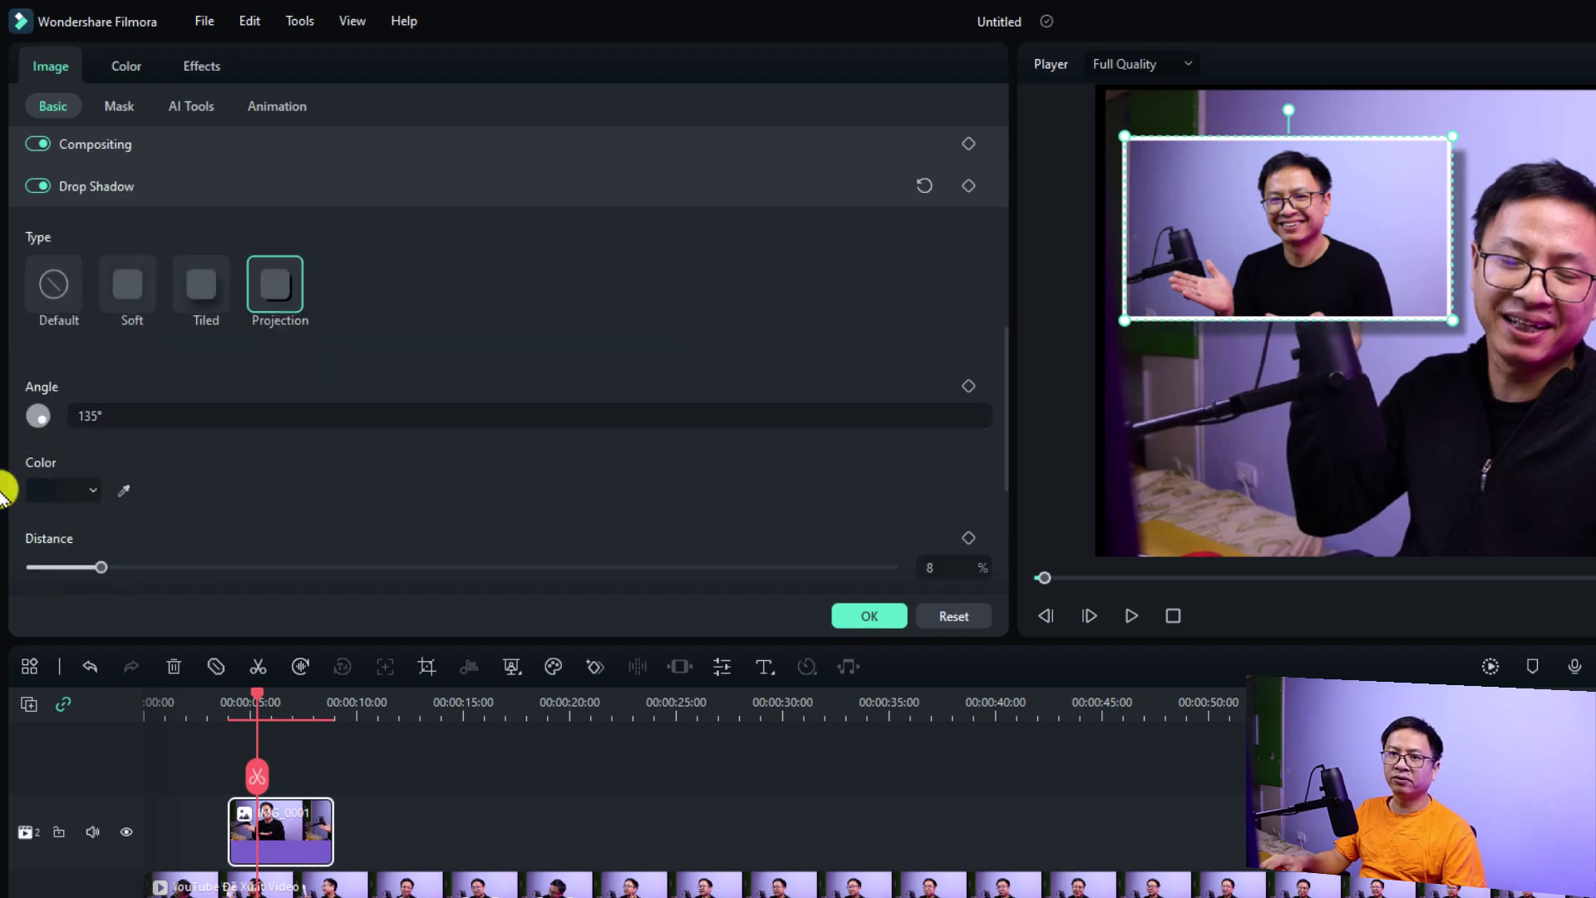
scroll(81, 496, "down", 1)
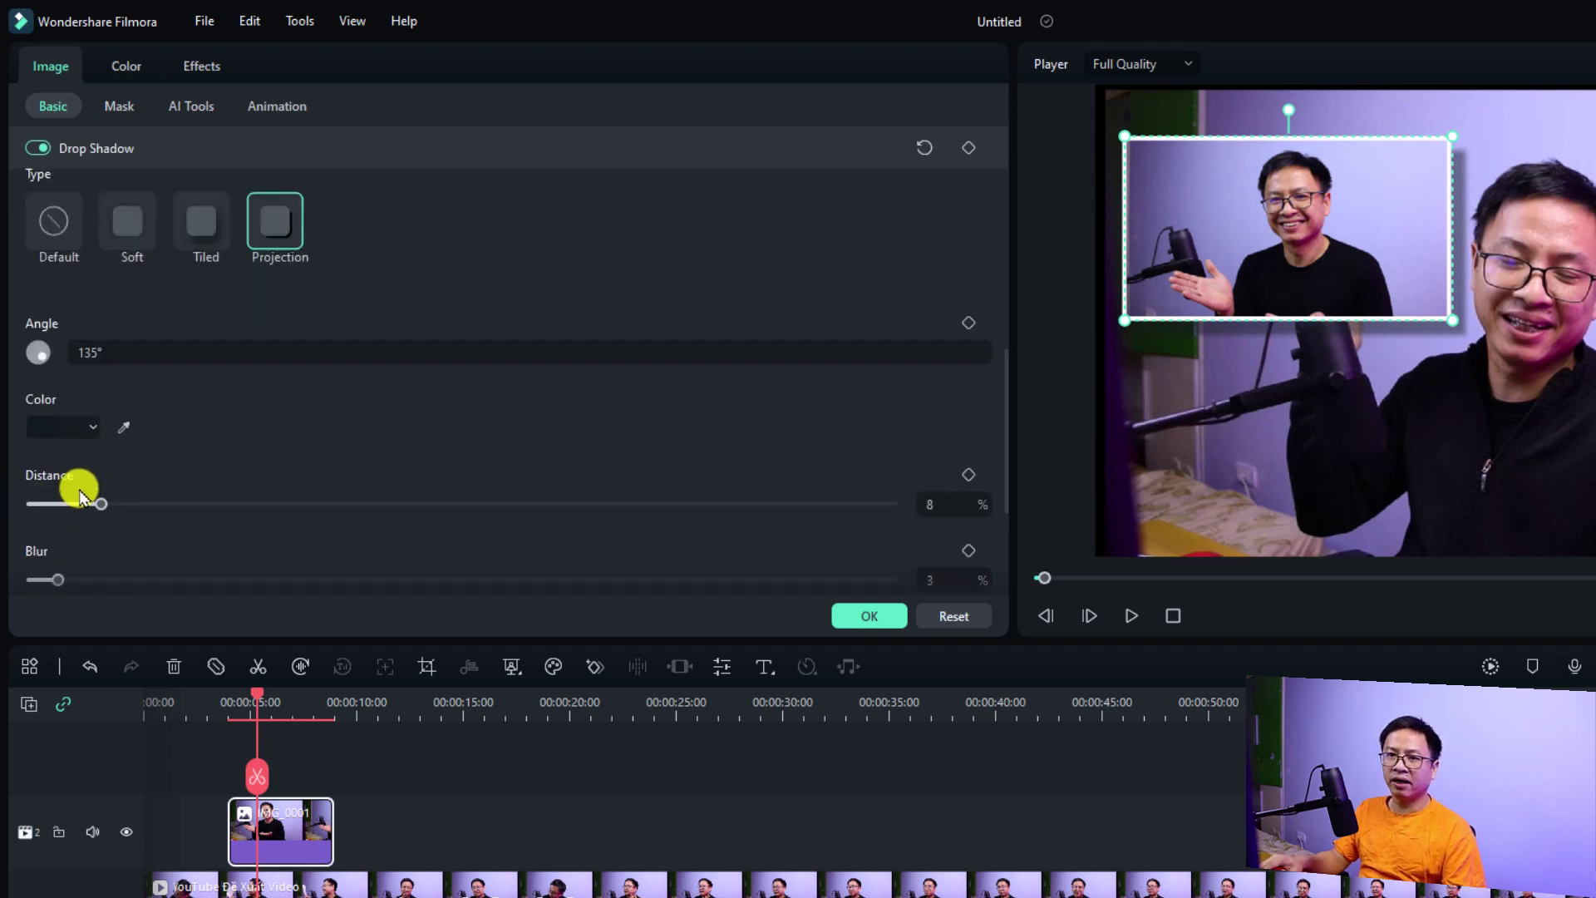
left_click_drag(101, 503, 60, 505)
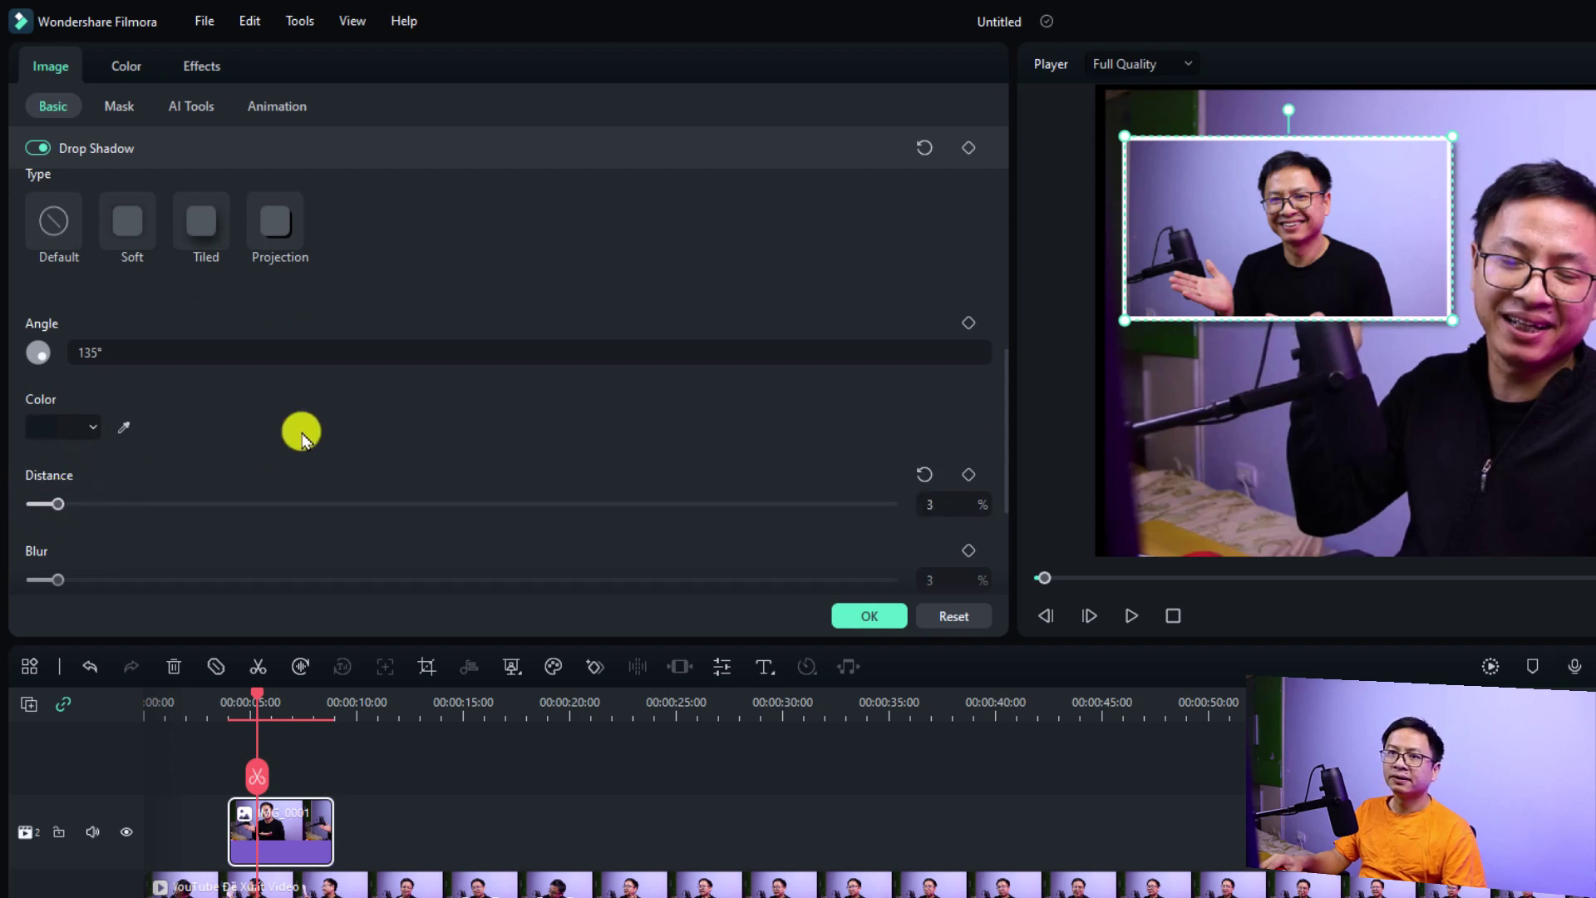
scroll(410, 474, "down", 3)
scroll(411, 478, "down", 1)
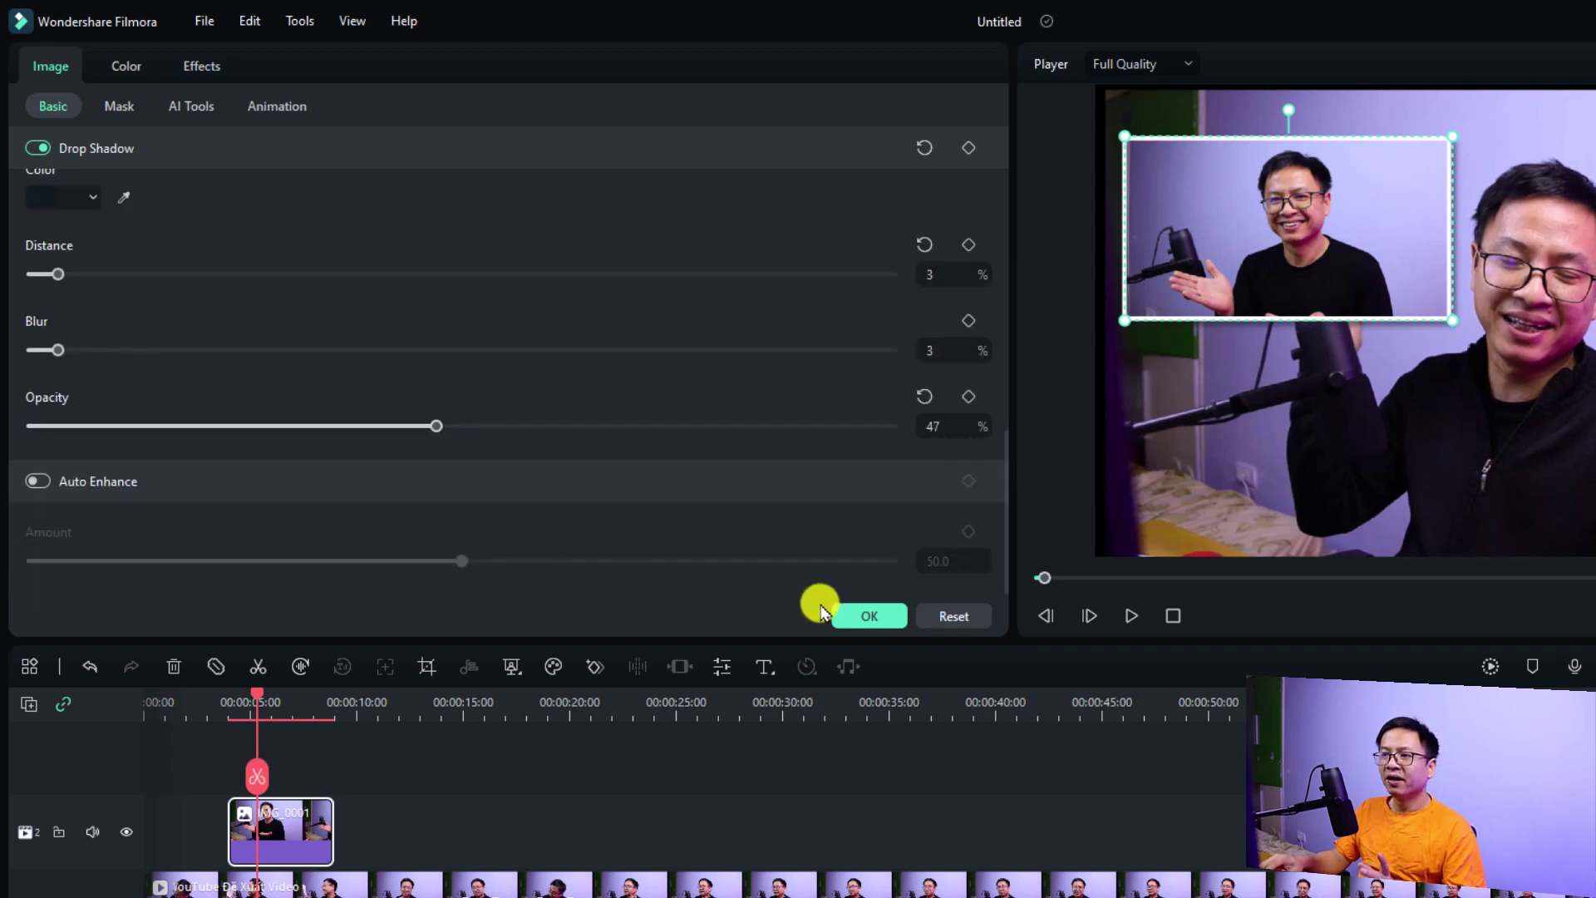
left_click(847, 614)
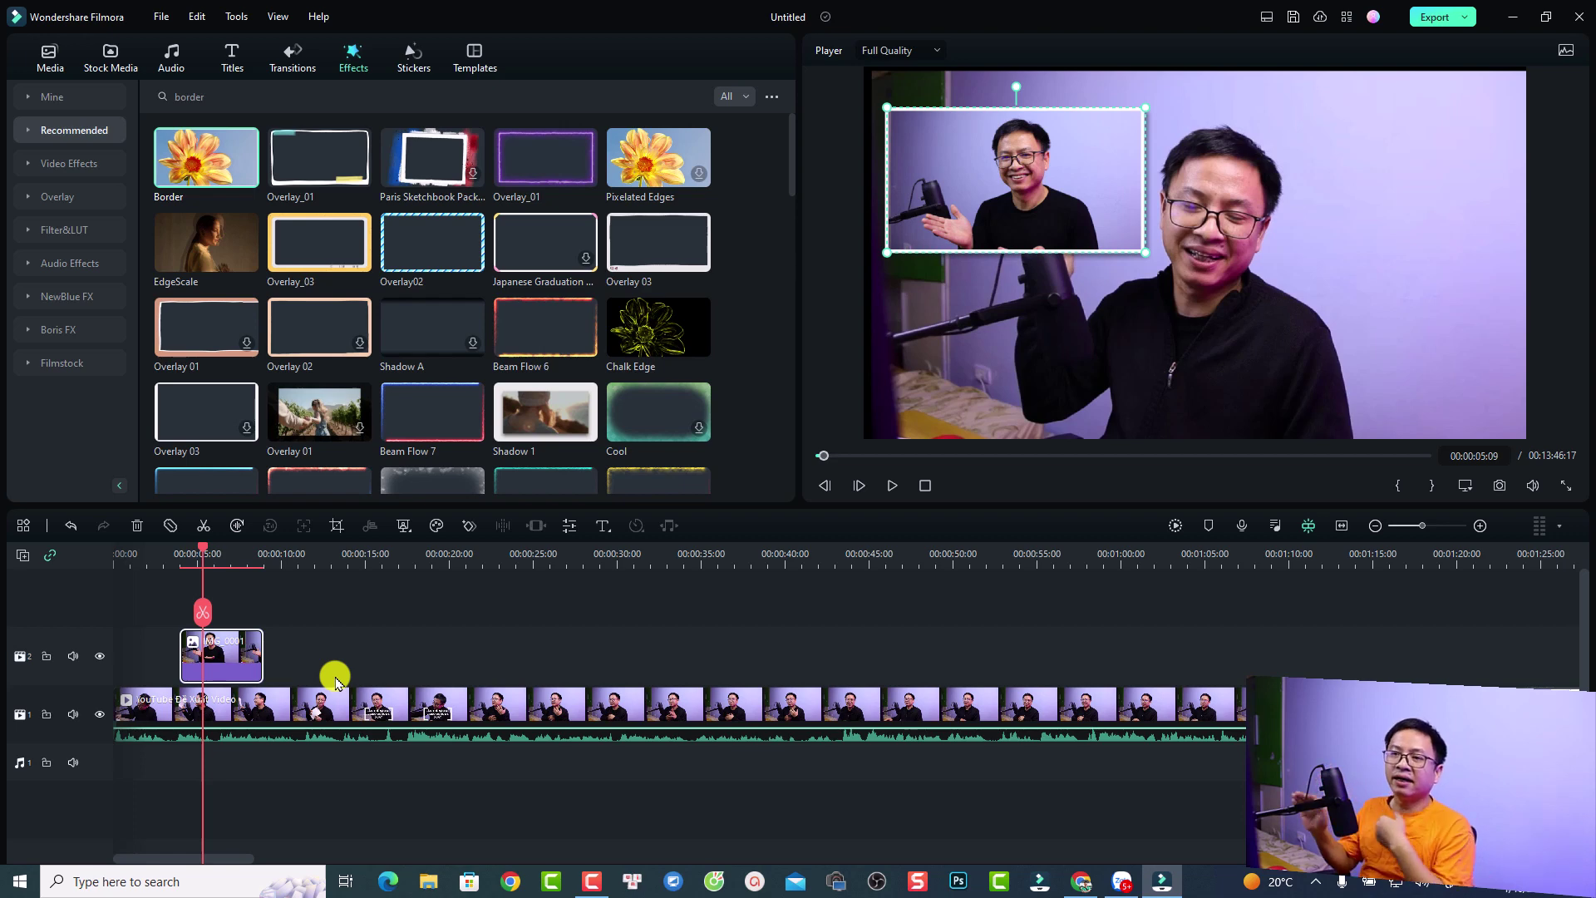
Place the selected media-library images, from IMG_0001 on, on a new second video track and select IMG_0001
left_click(50, 58)
left_click_drag(781, 151, 157, 463)
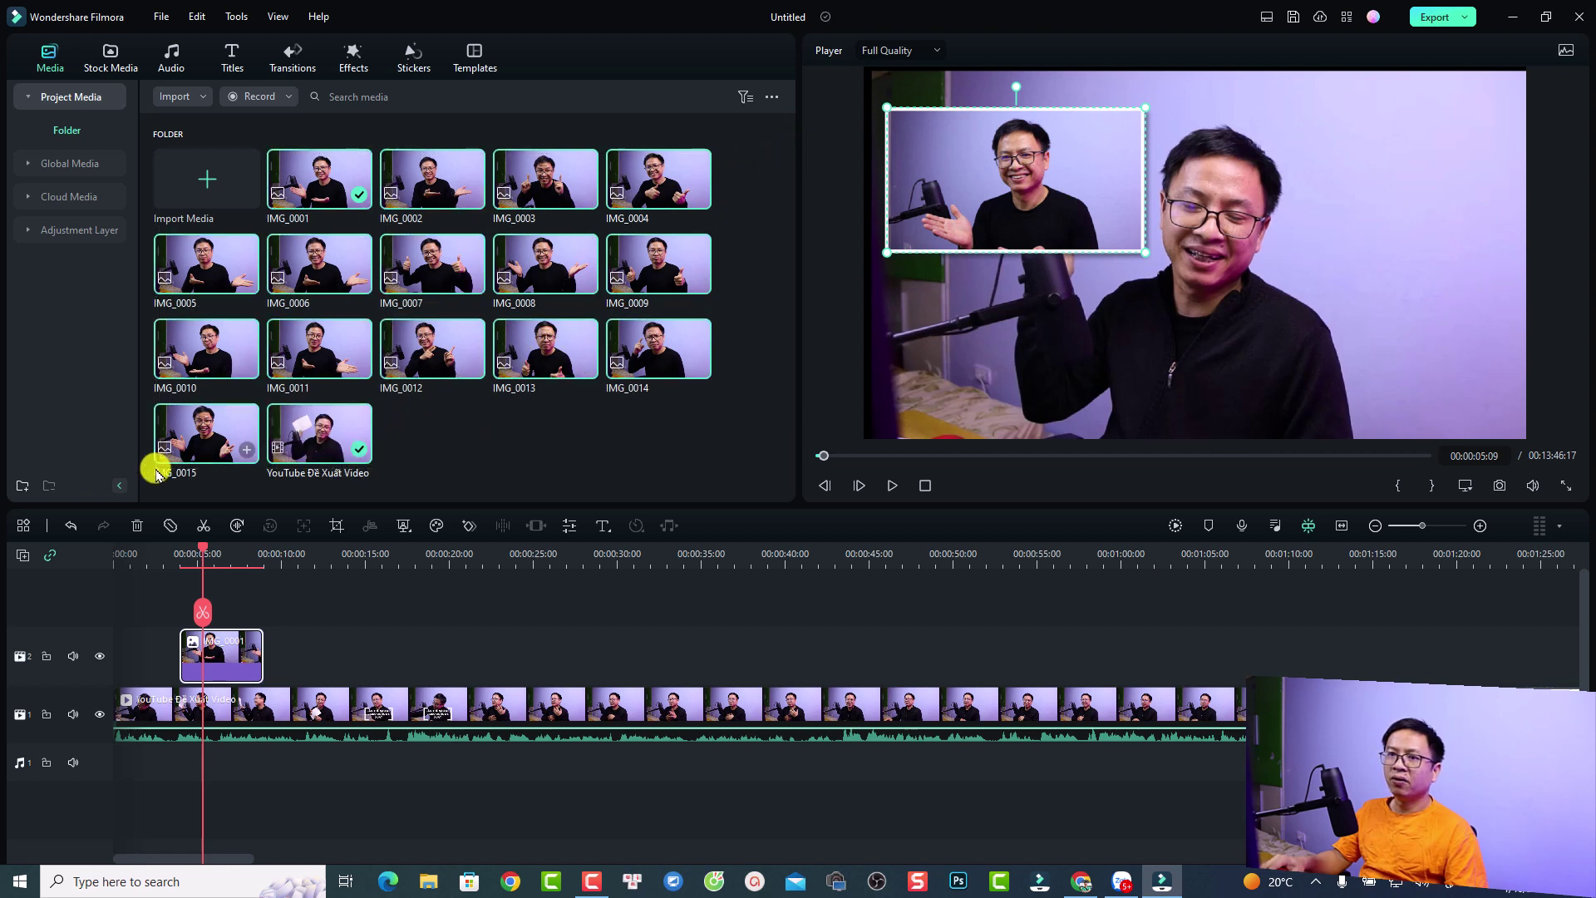
double_click(330, 204)
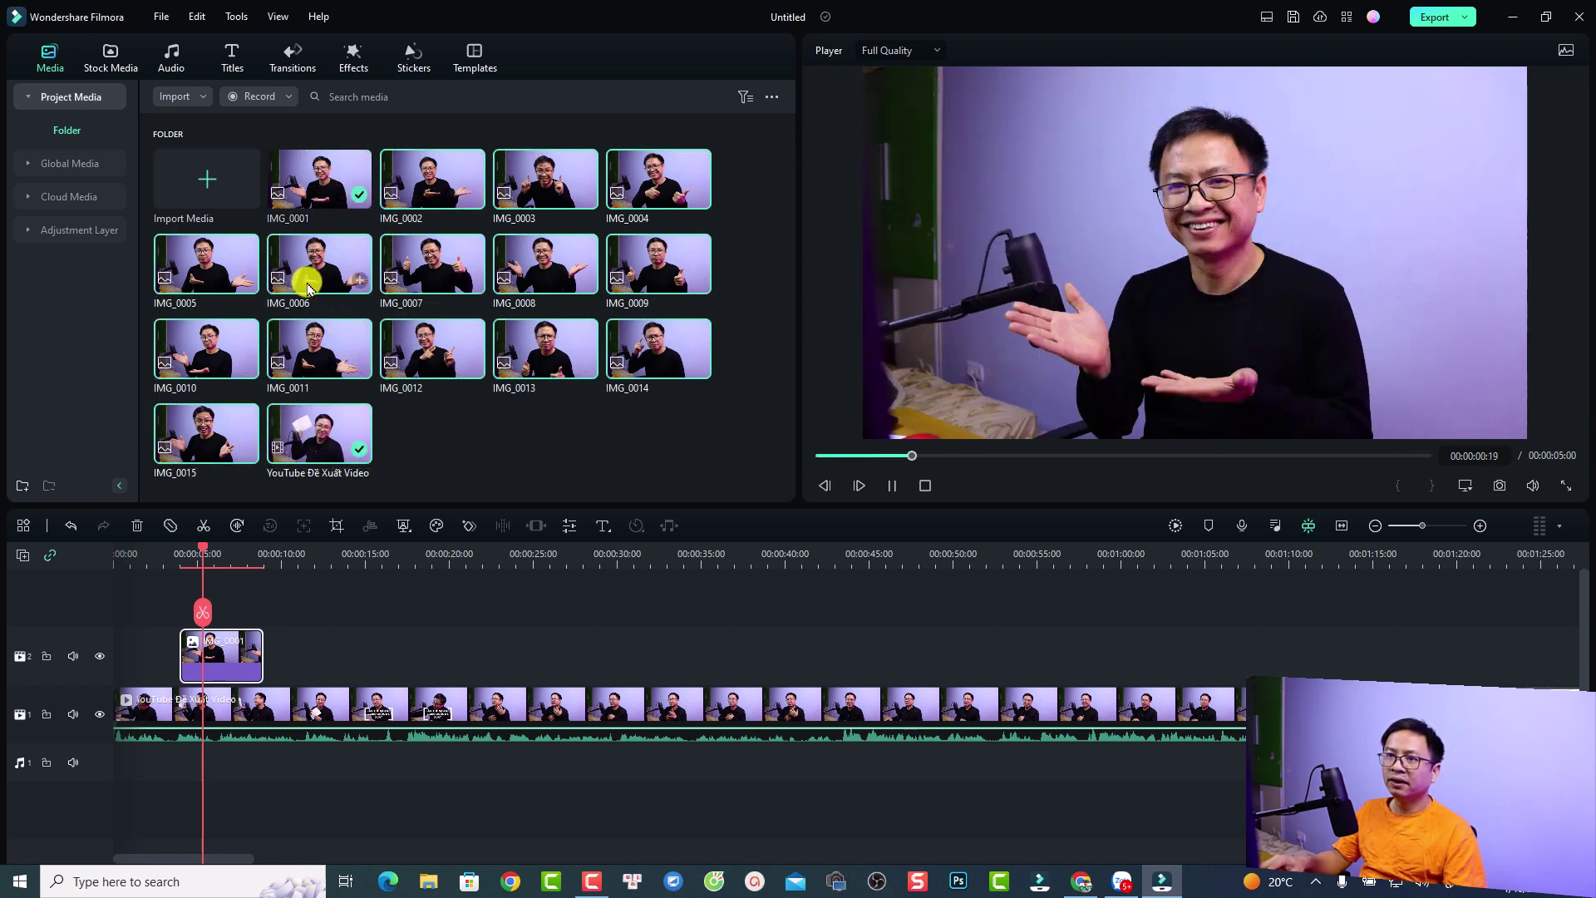
left_click_drag(308, 287, 270, 675)
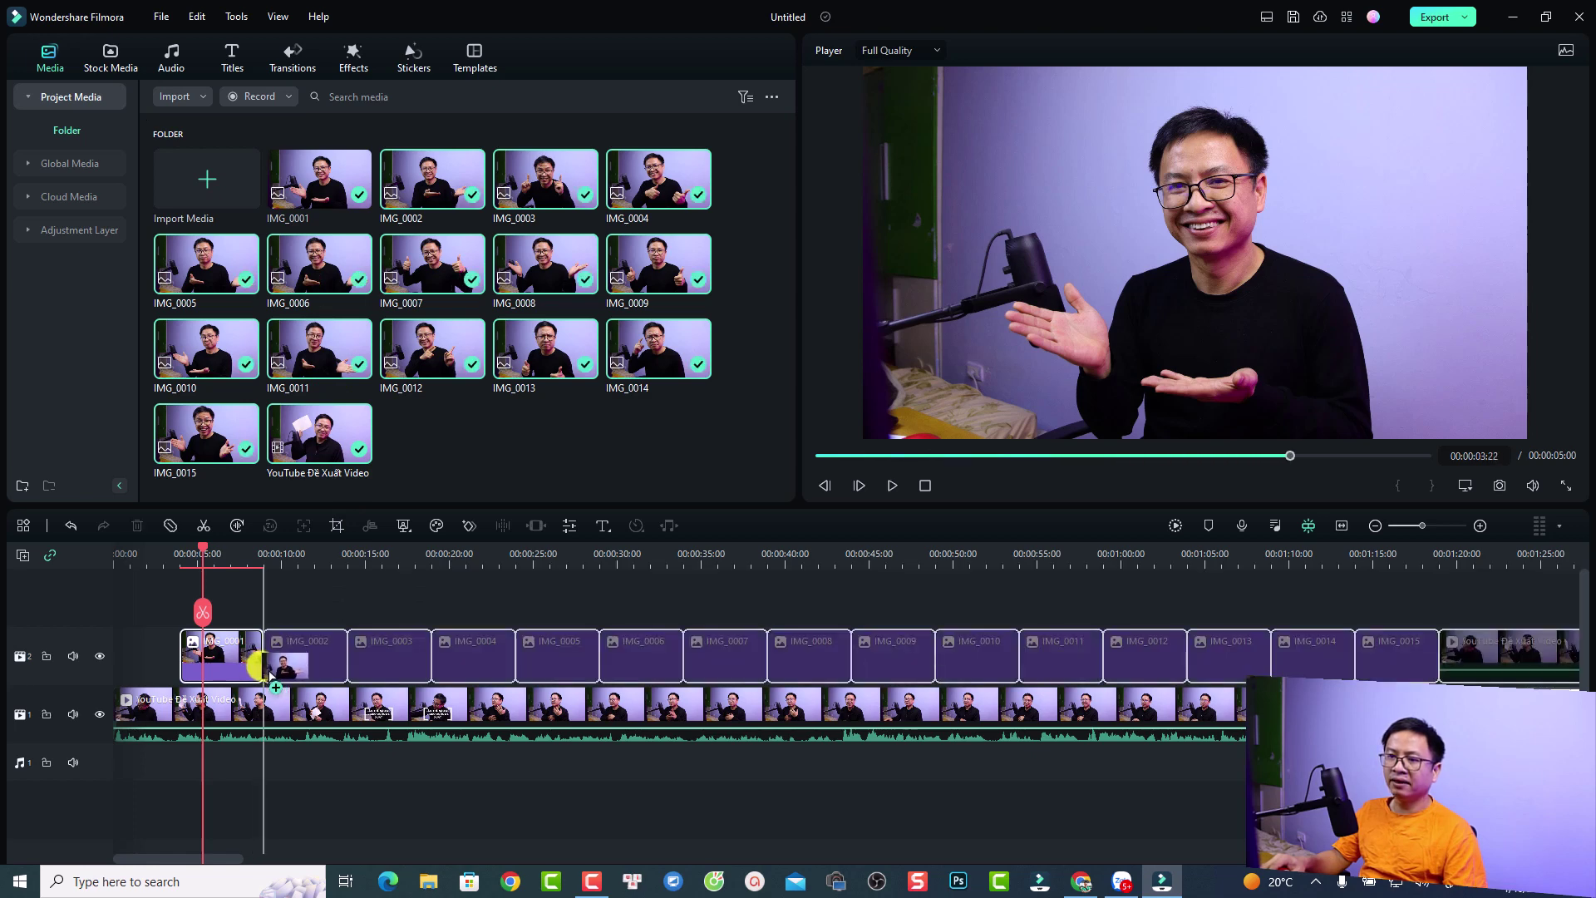
left_click(226, 660)
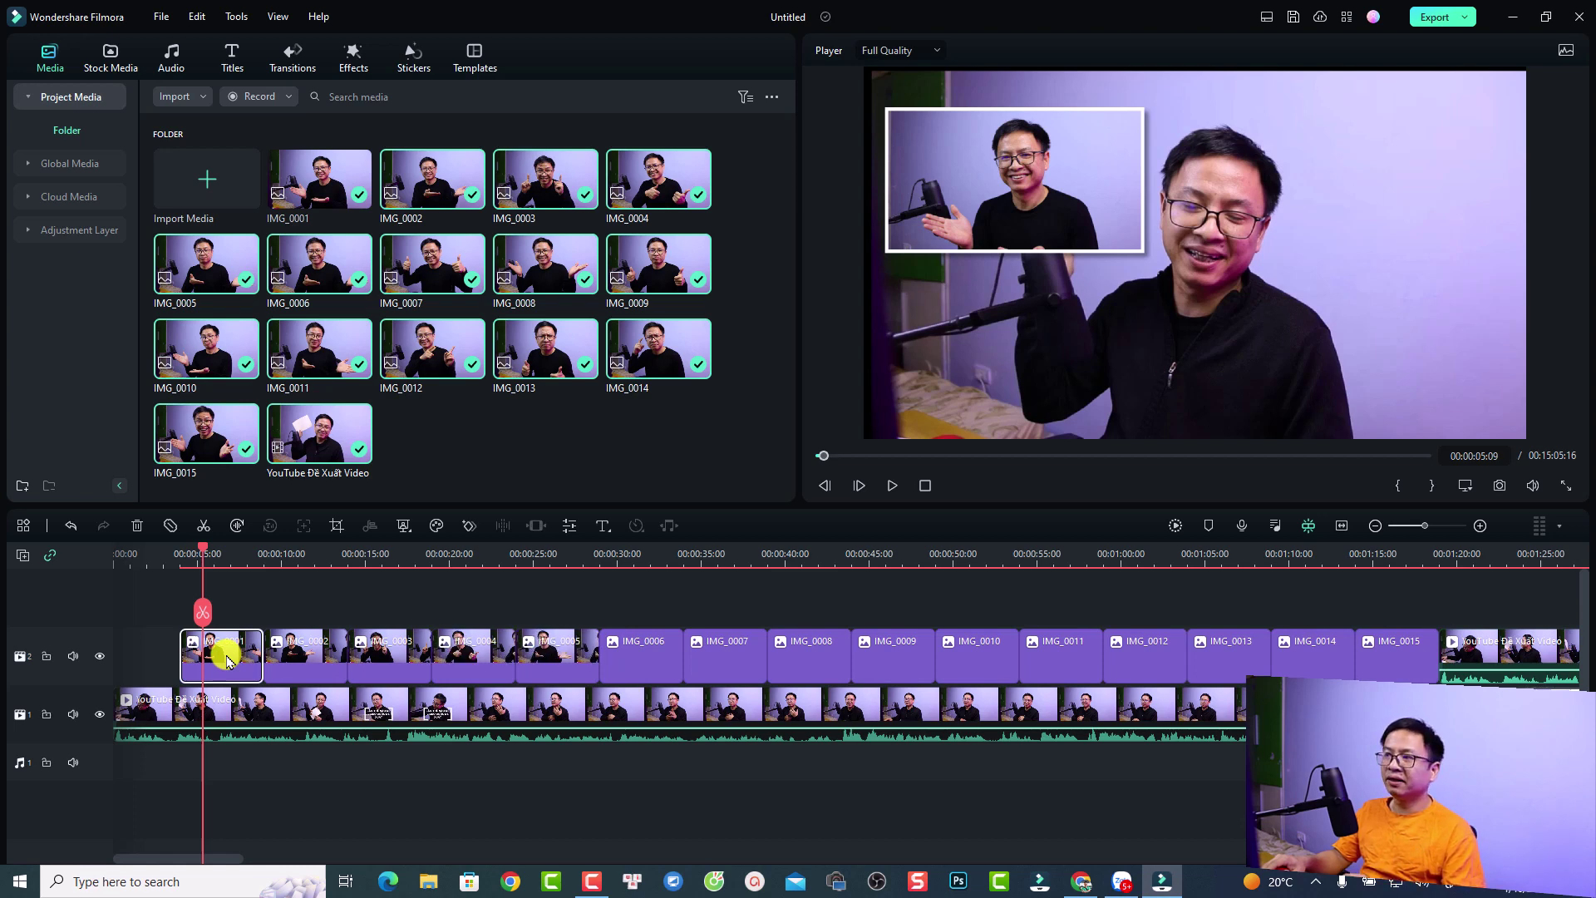
Copy IMG_0001's effects and delete the duplicate YouTube Đề Xuất Video clip from track 2
right_click(226, 660)
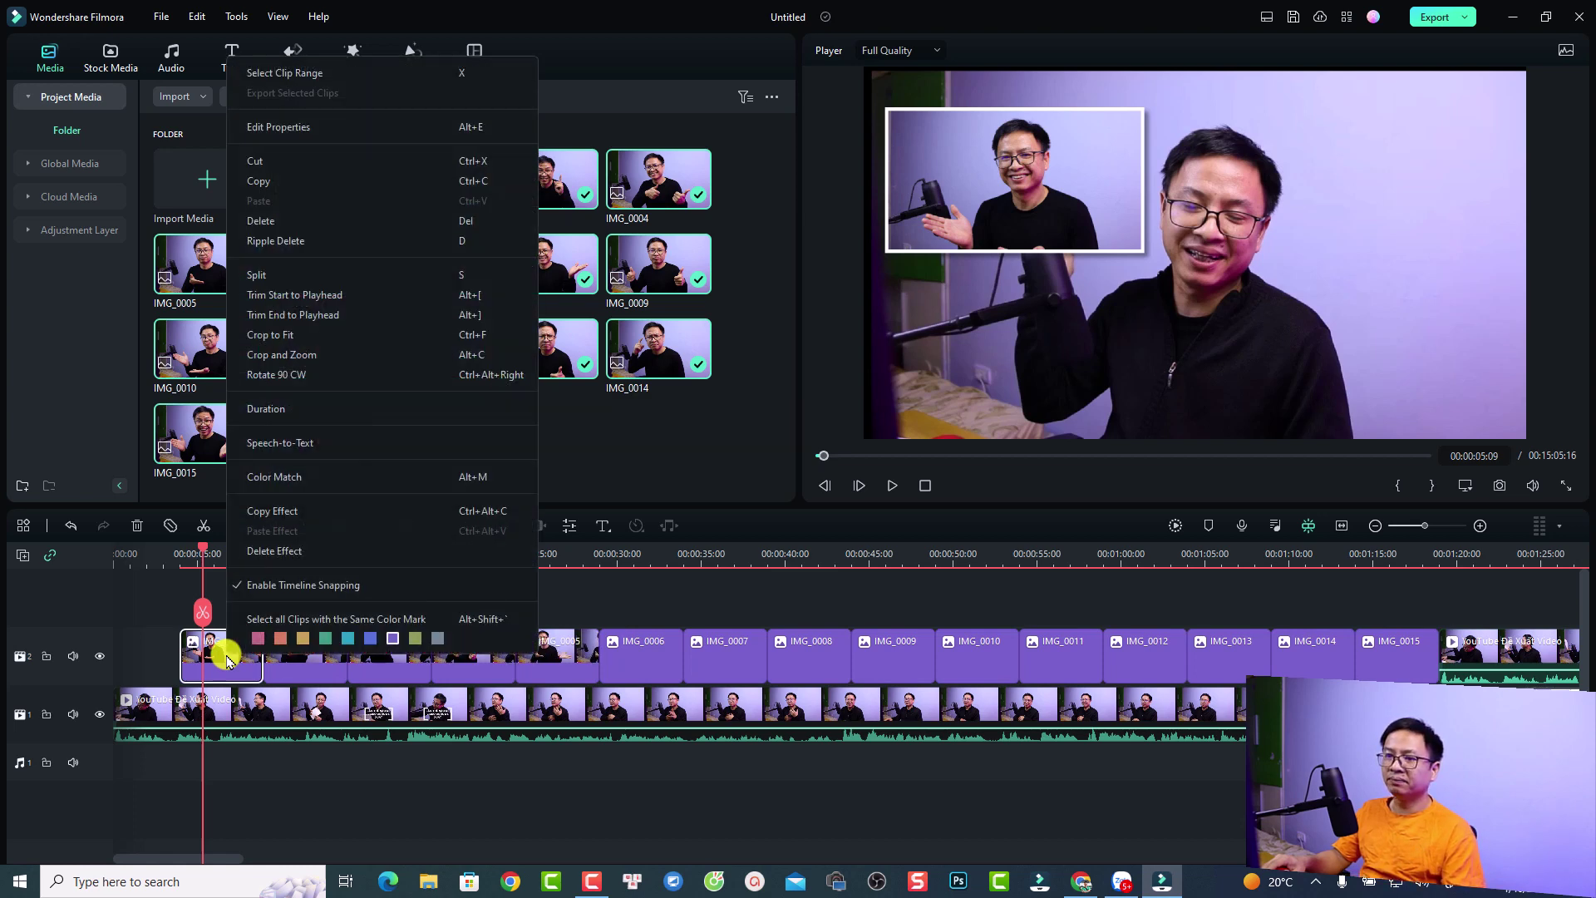
left_click(281, 512)
scroll(985, 622, "down", 1)
scroll(986, 622, "down", 3)
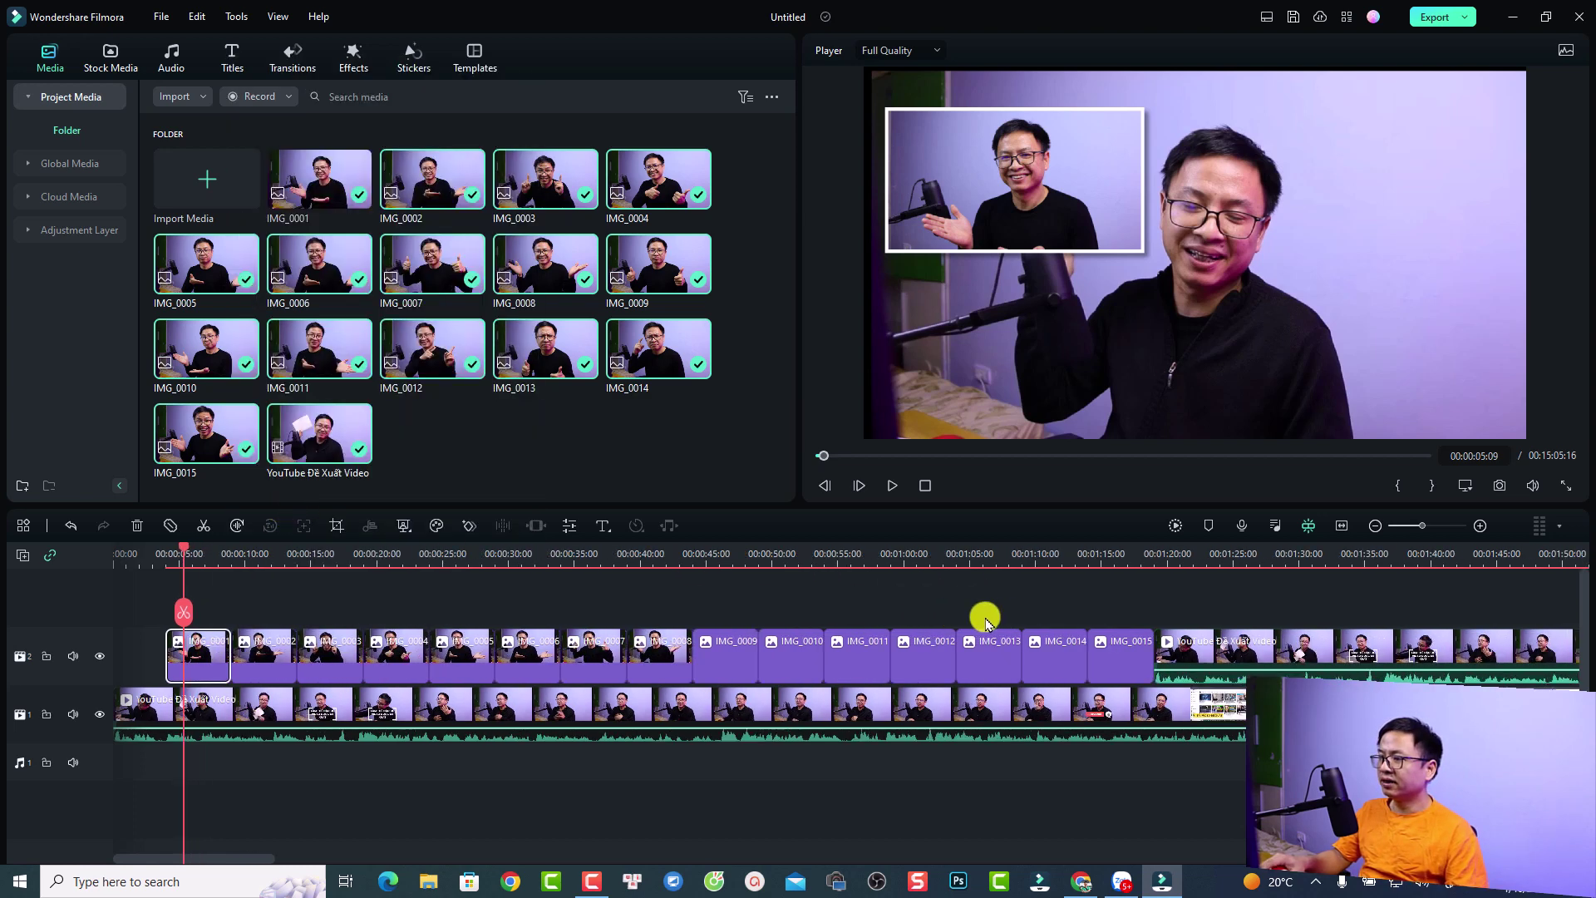
scroll(986, 622, "down", 1)
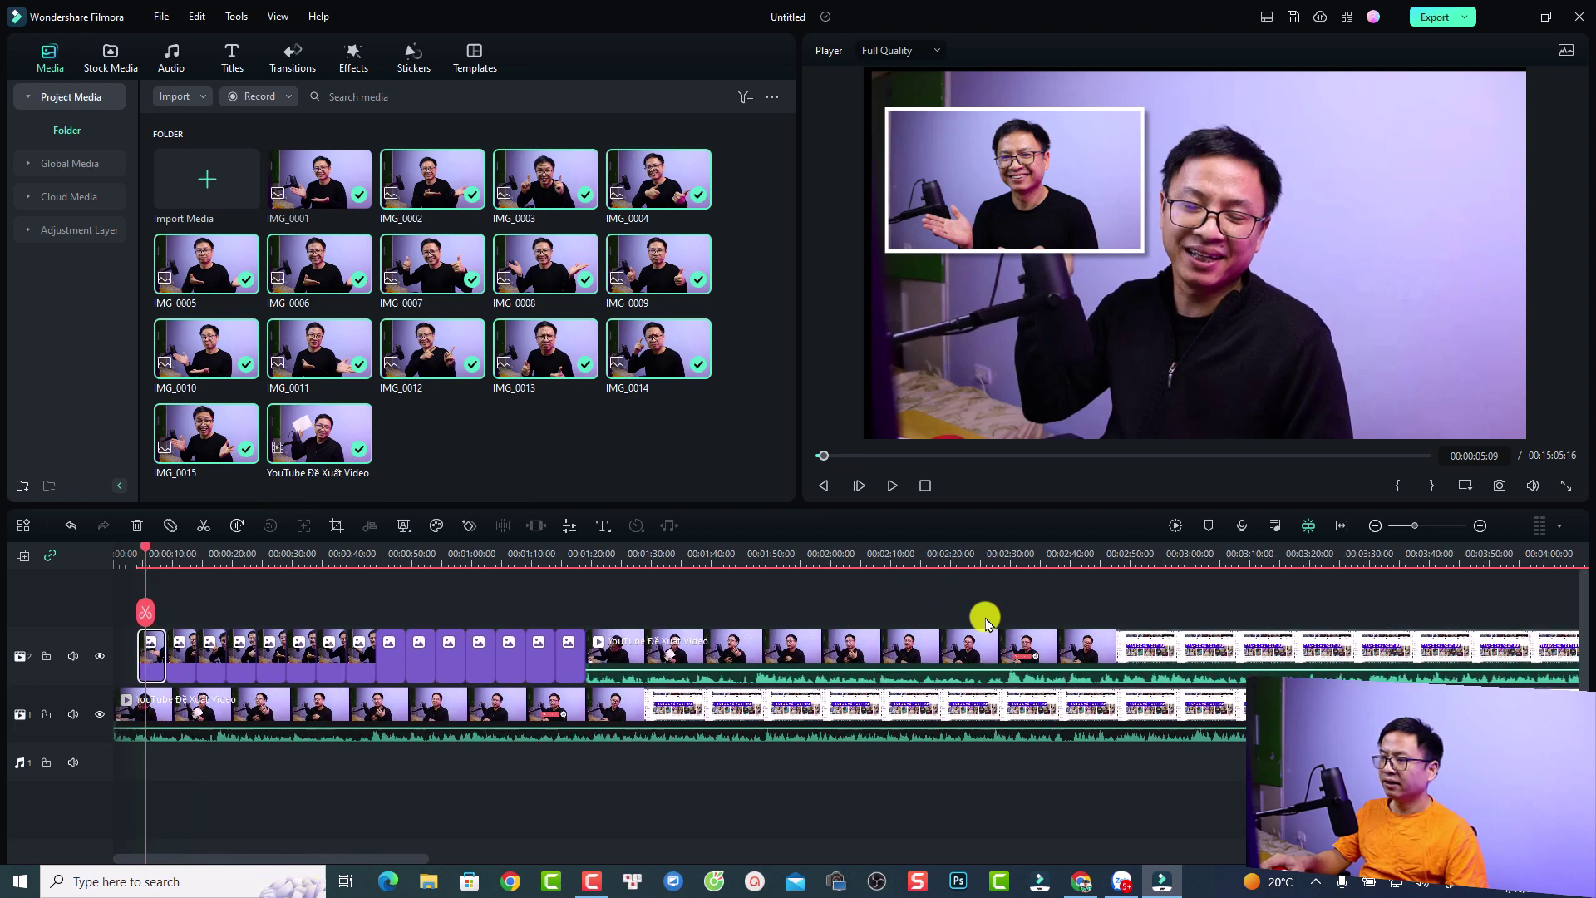
left_click(971, 646)
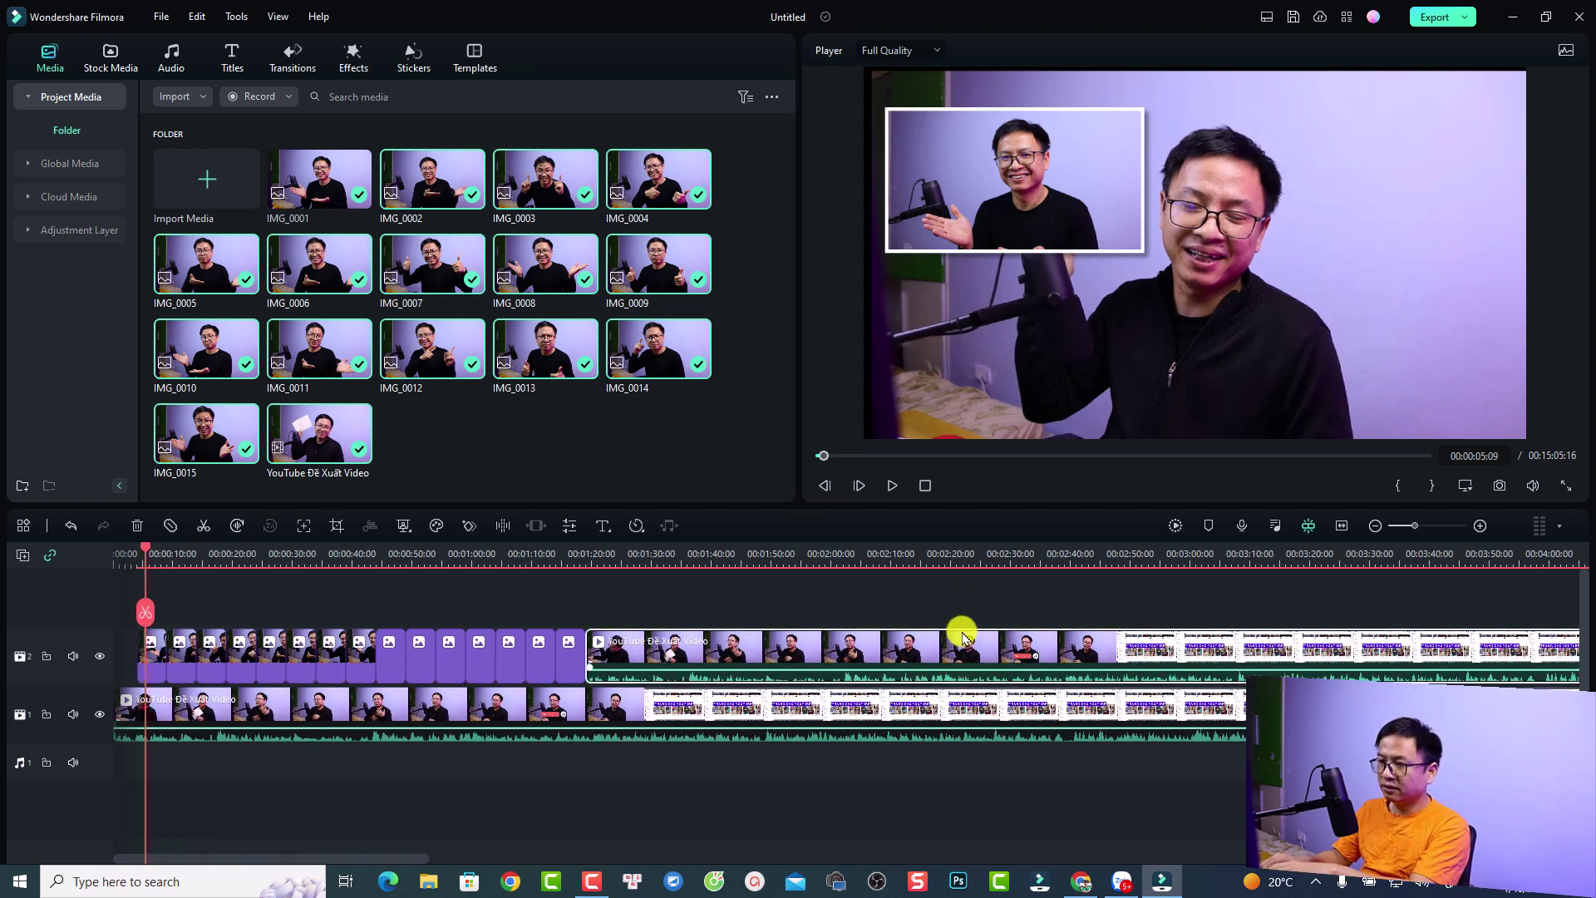
key("Delete")
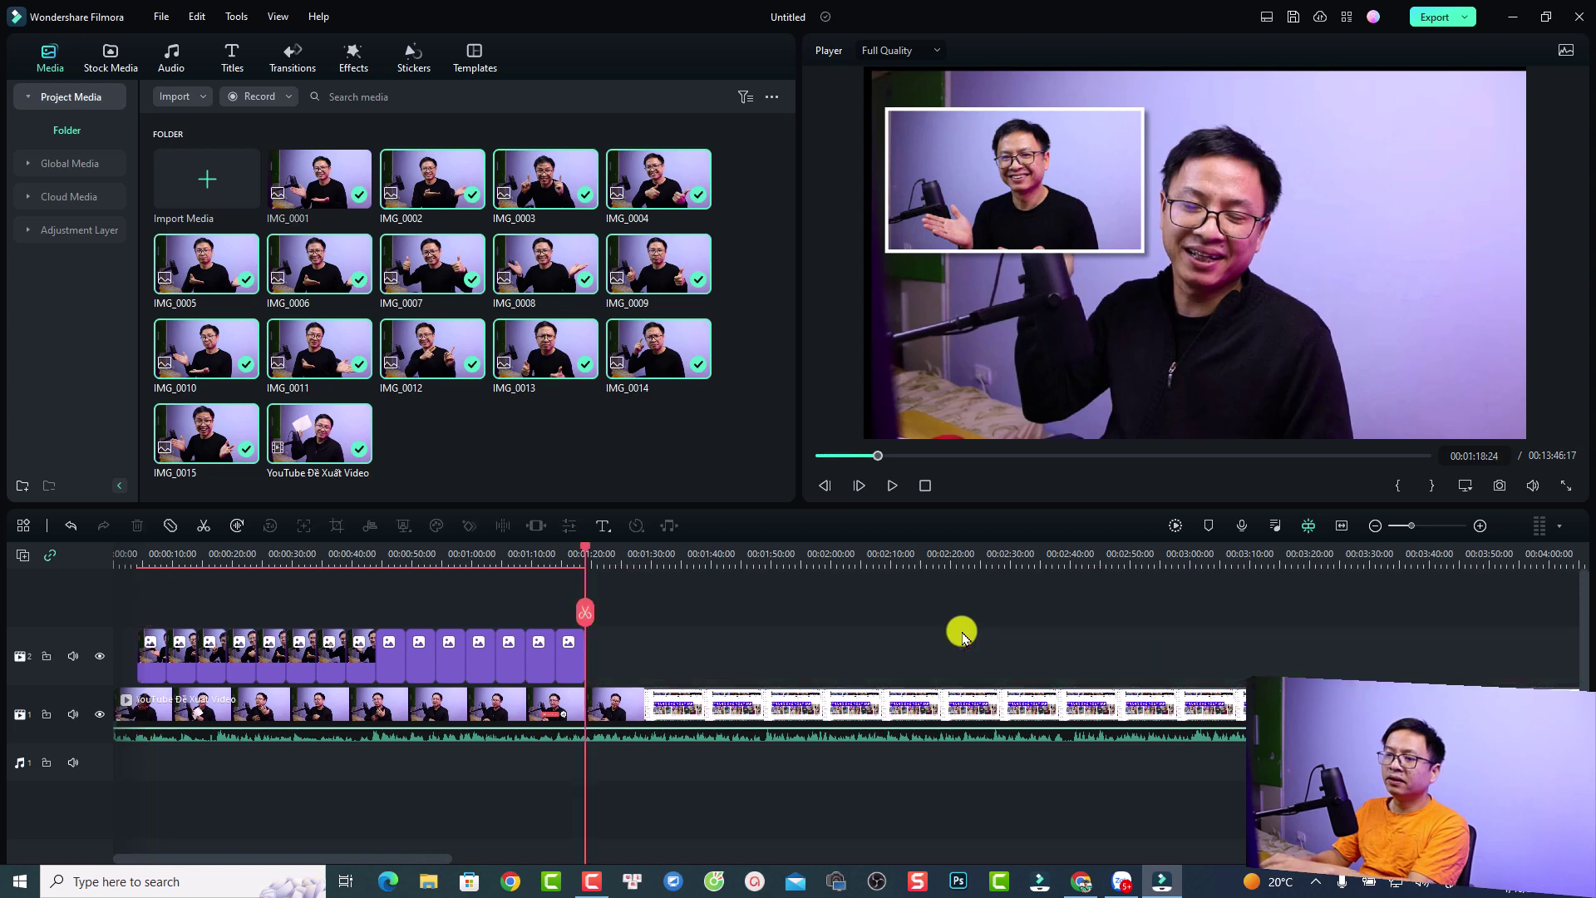
Paste the copied effects onto all image clips on track 2
left_click_drag(647, 662, 185, 665)
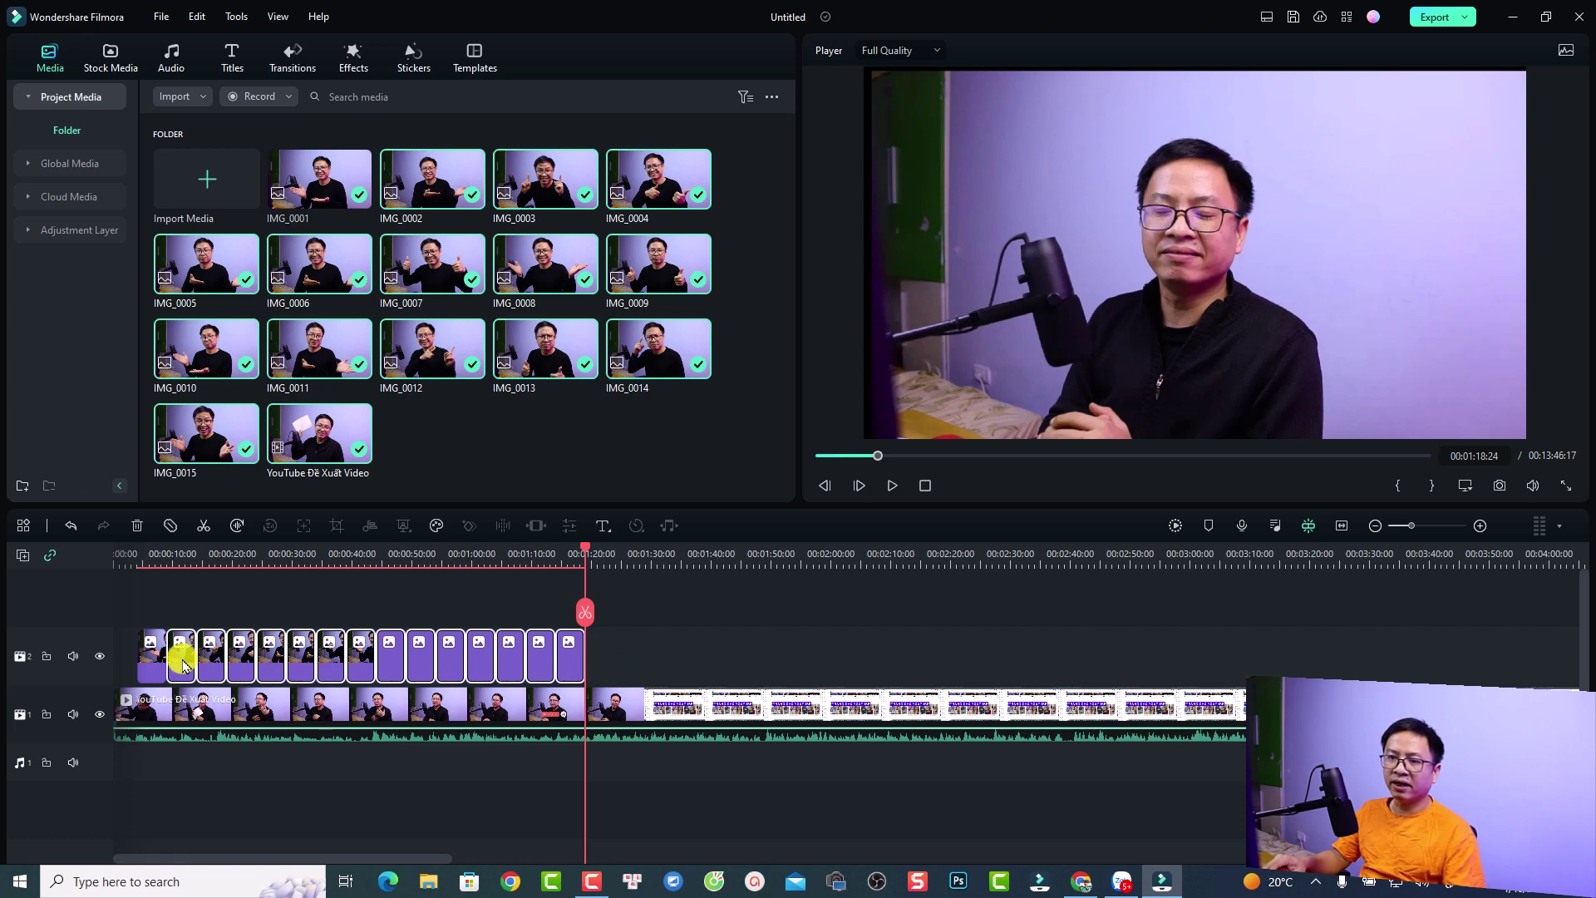
right_click(184, 662)
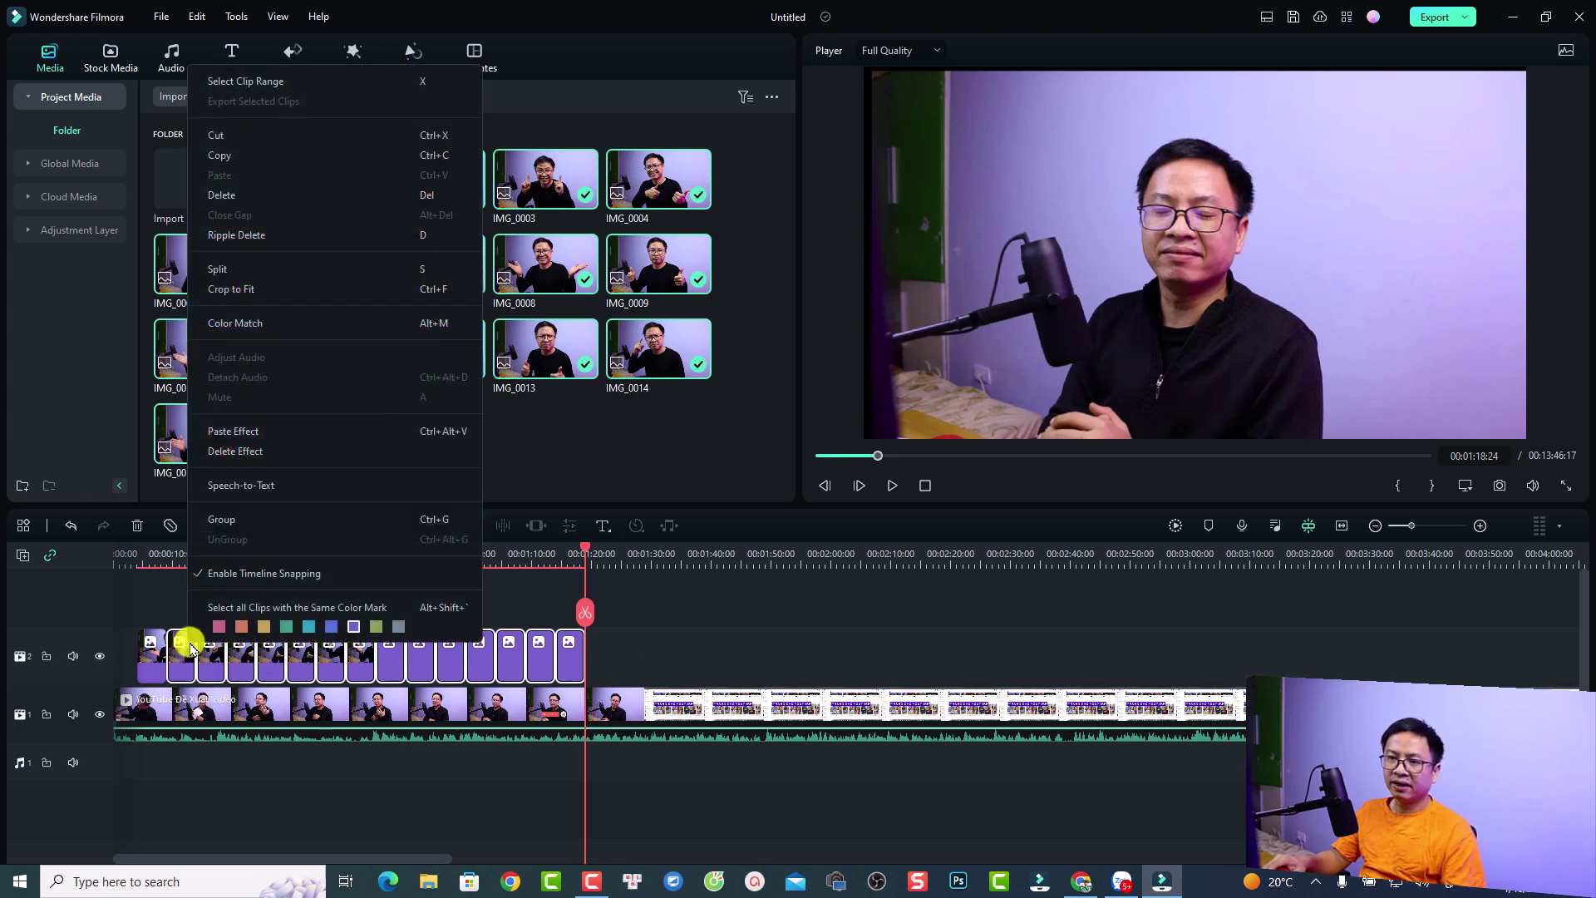
left_click(242, 434)
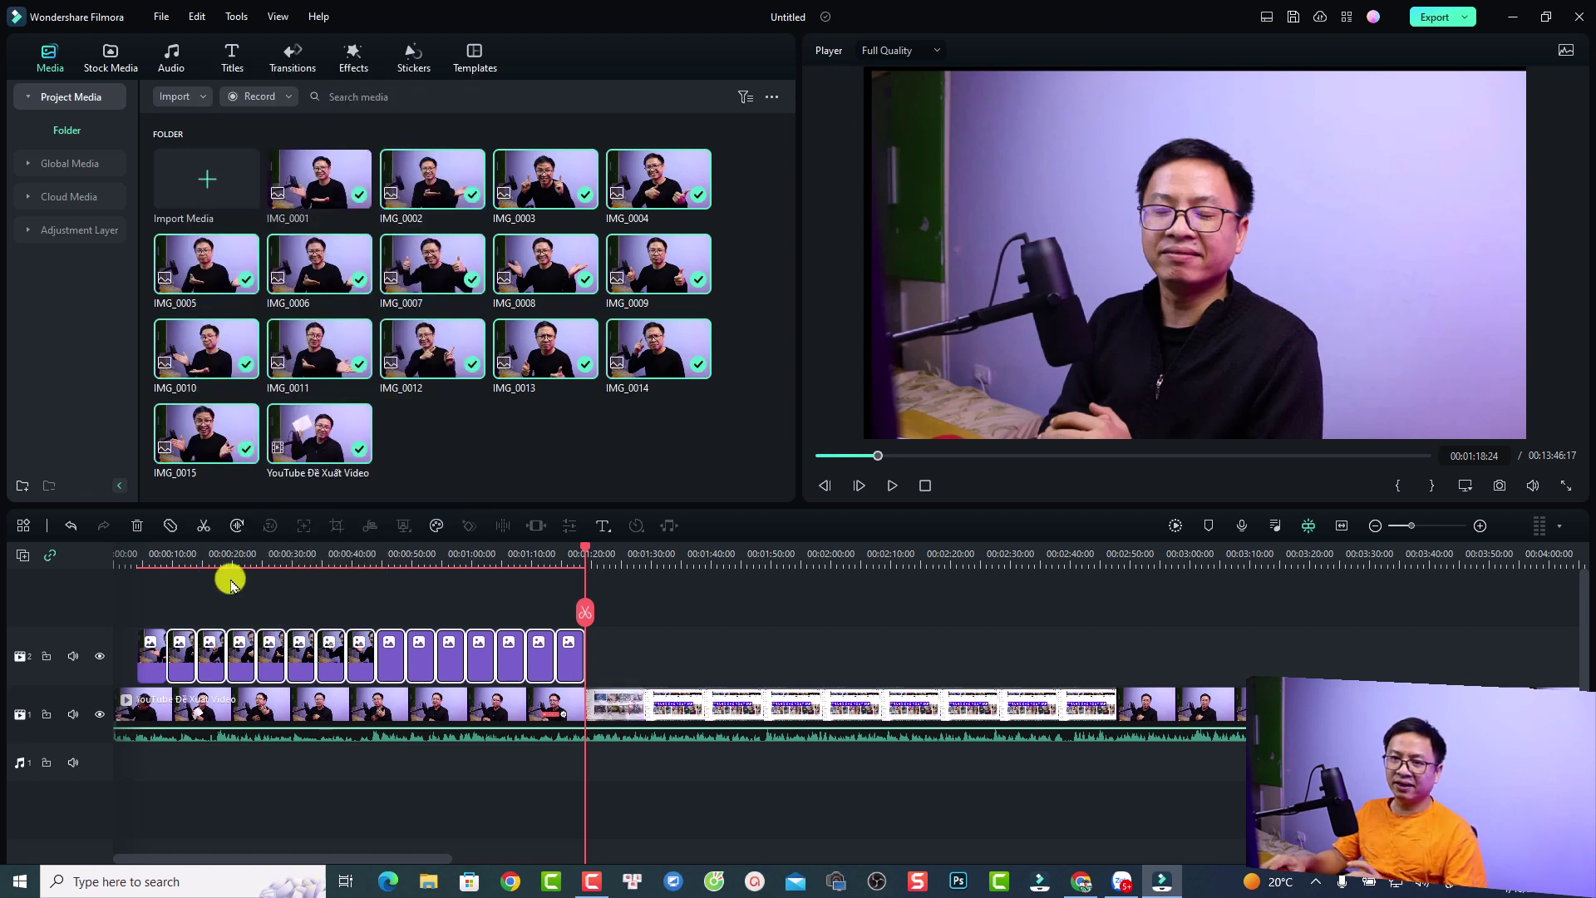
Play the timeline from the start to check the bordered insets, then select all track-2 image clips
left_click(137, 553)
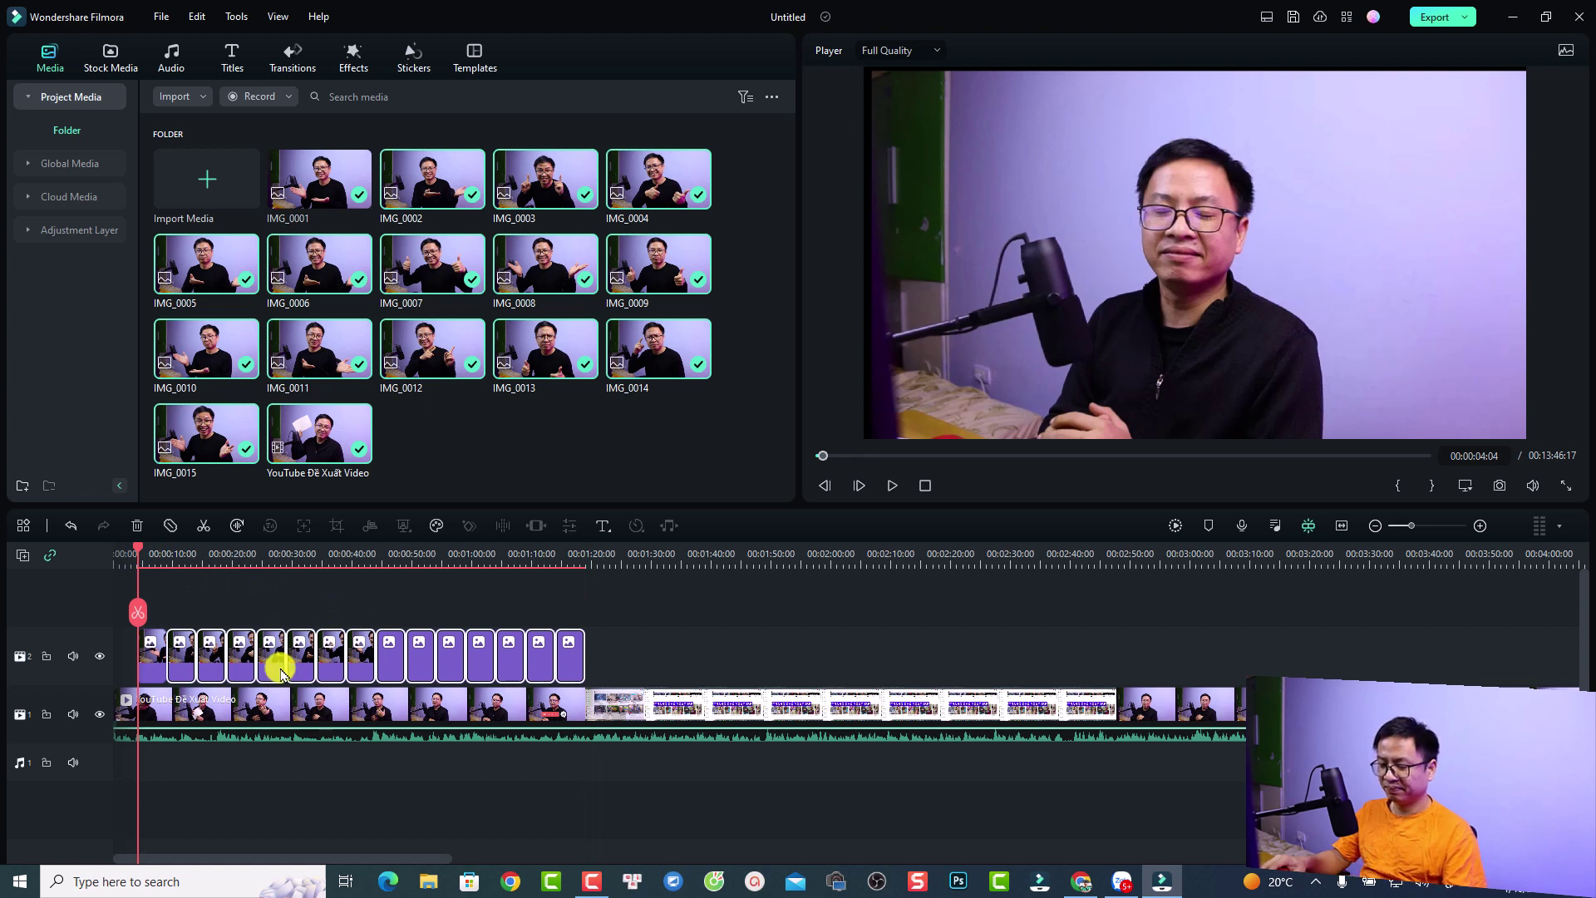
key("space")
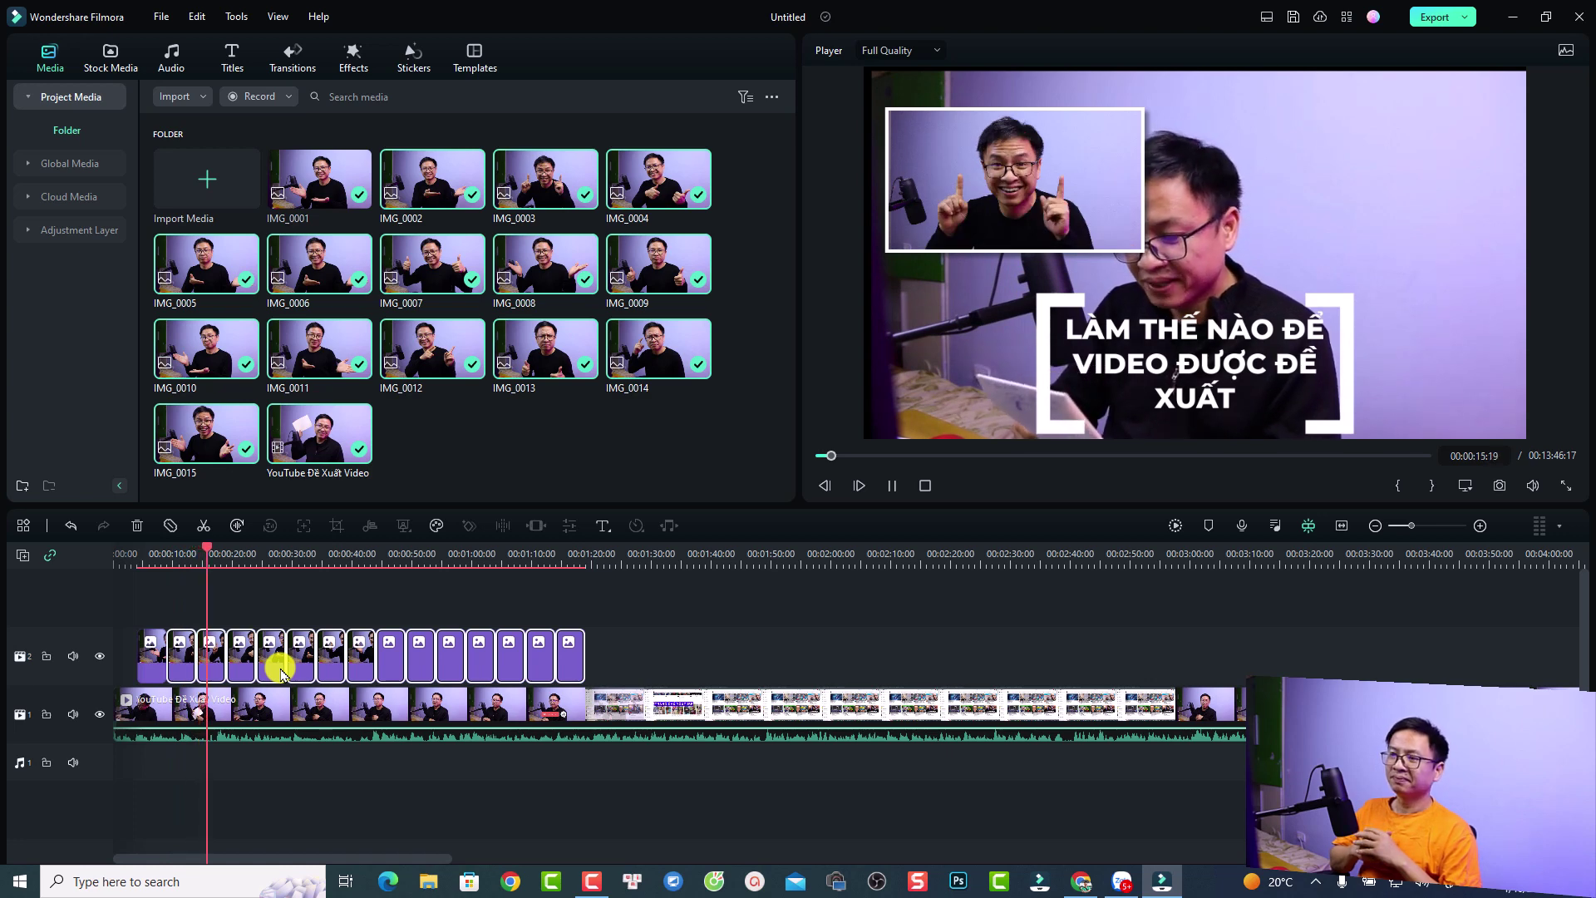
key("space")
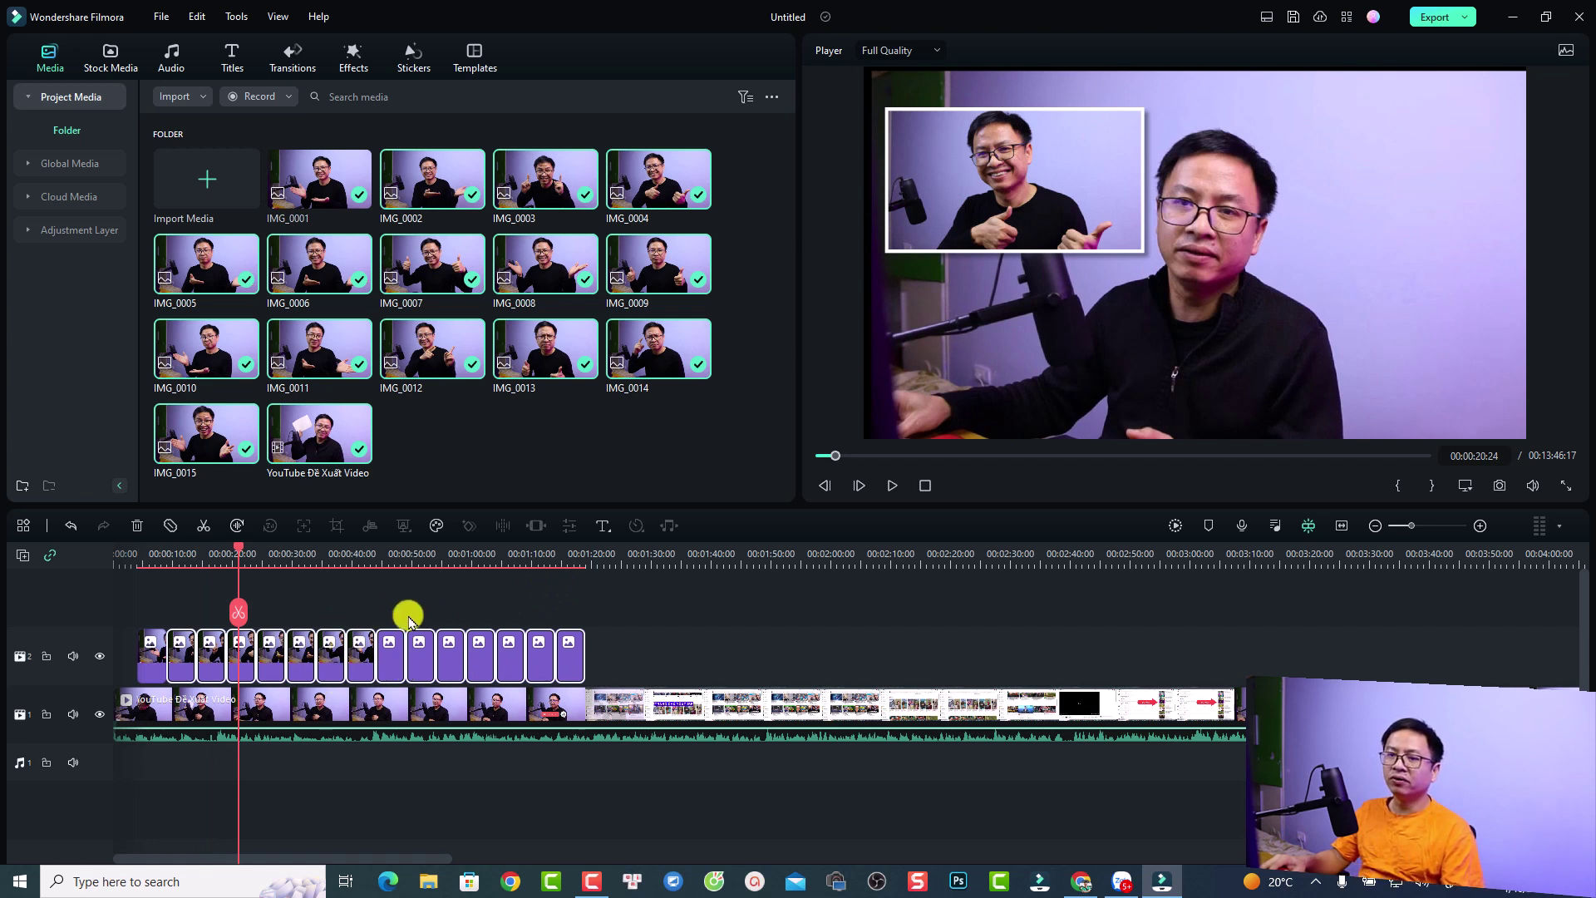
left_click(630, 632)
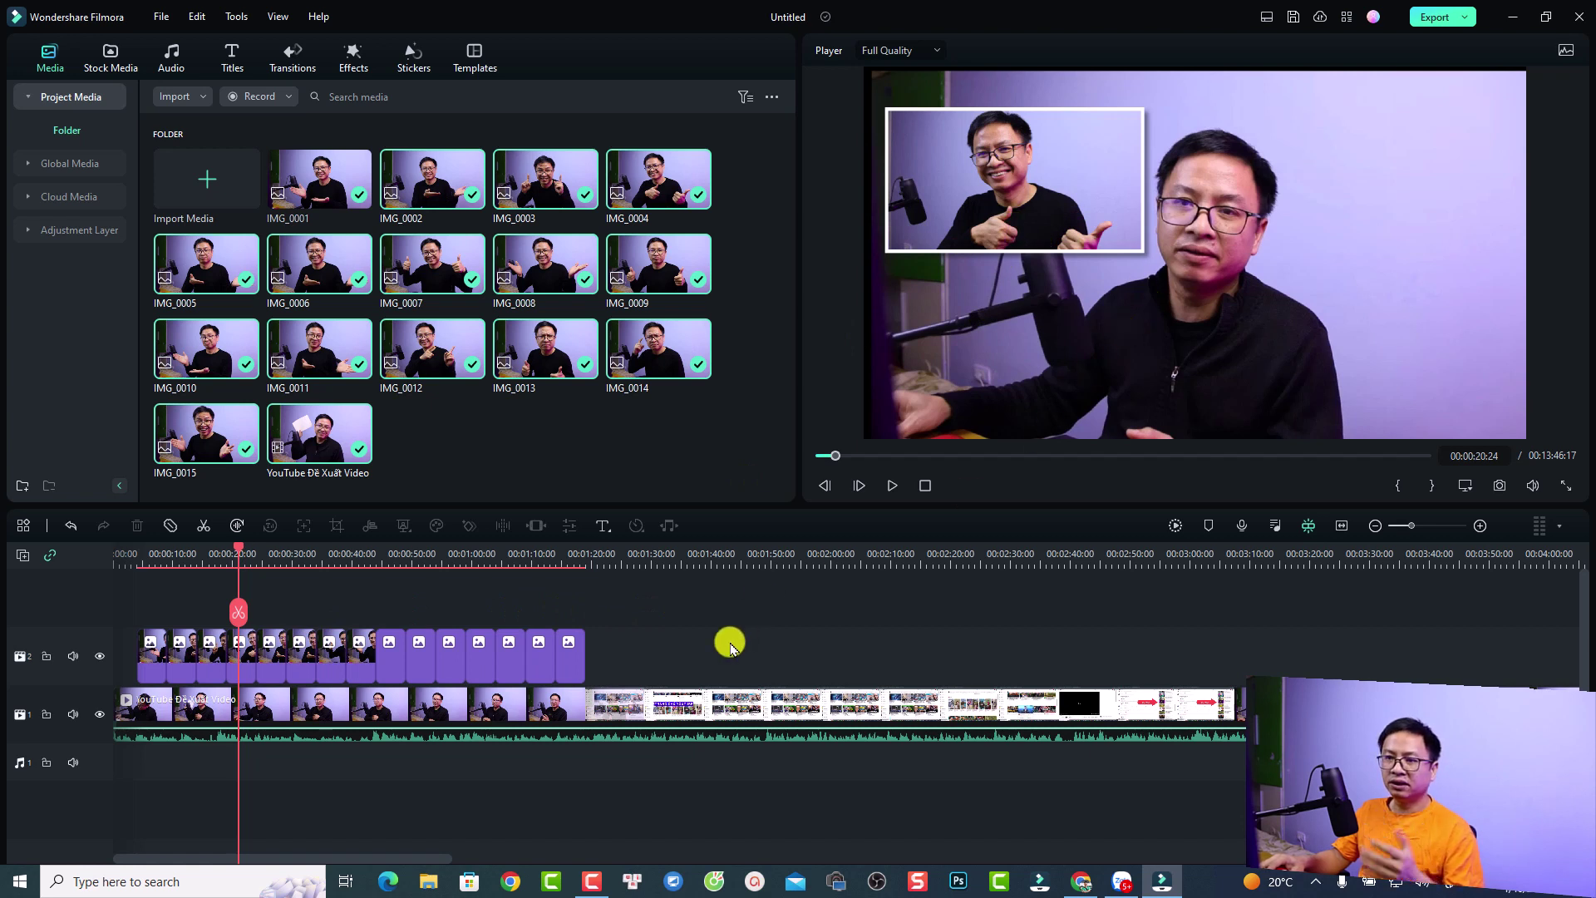
left_click_drag(630, 644, 108, 663)
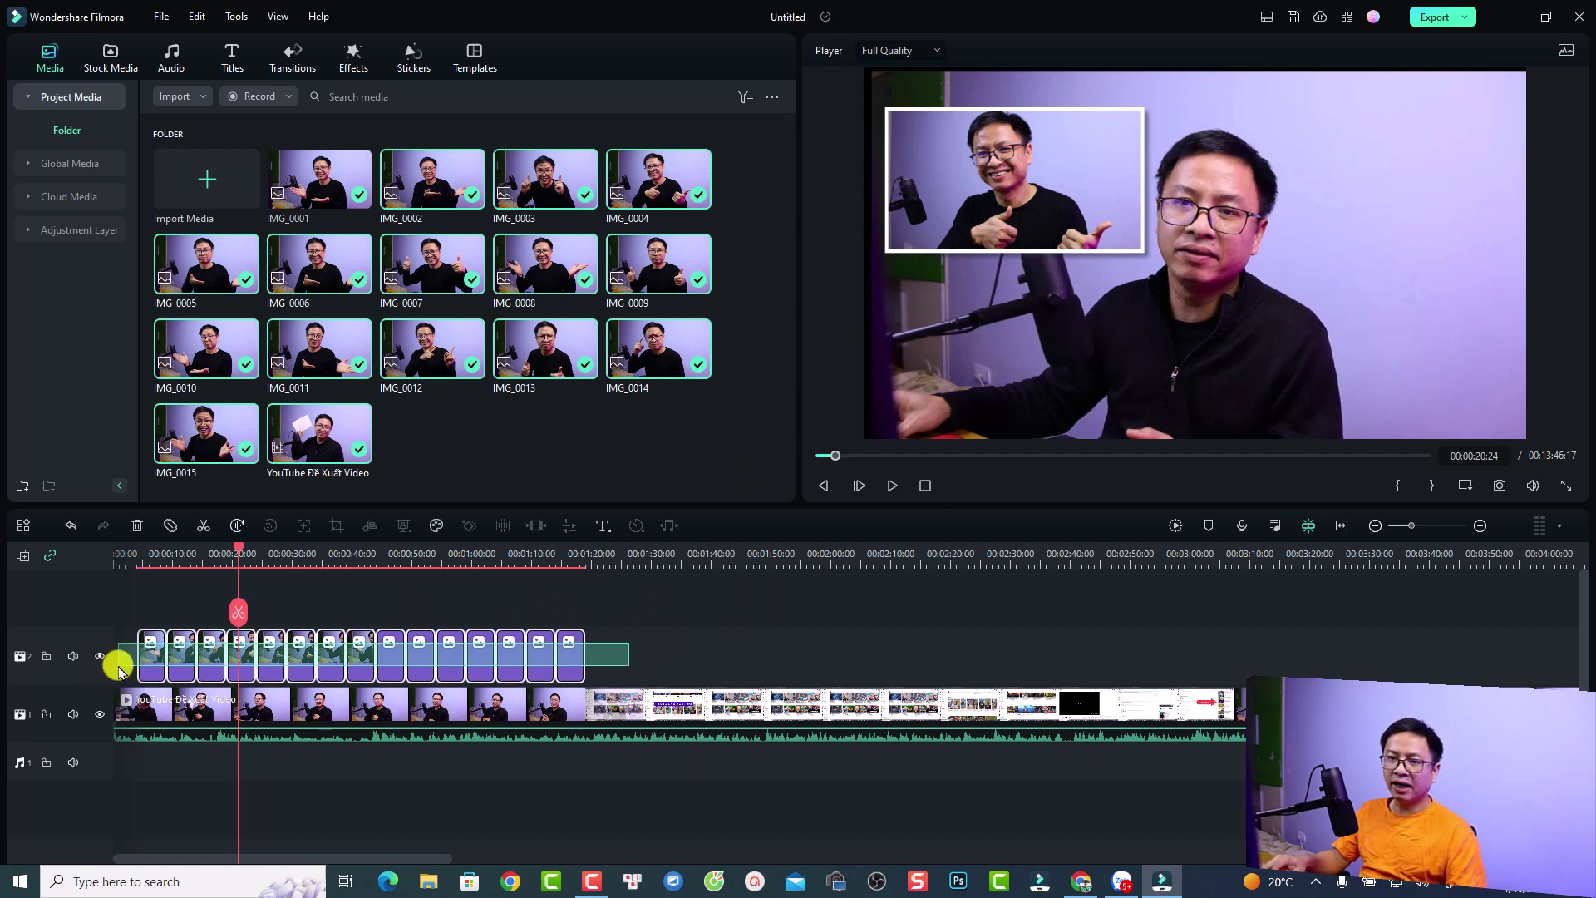
Apply the free Slideshow transition Sweep Clockwise to the selected track-2 image clips
left_click(293, 60)
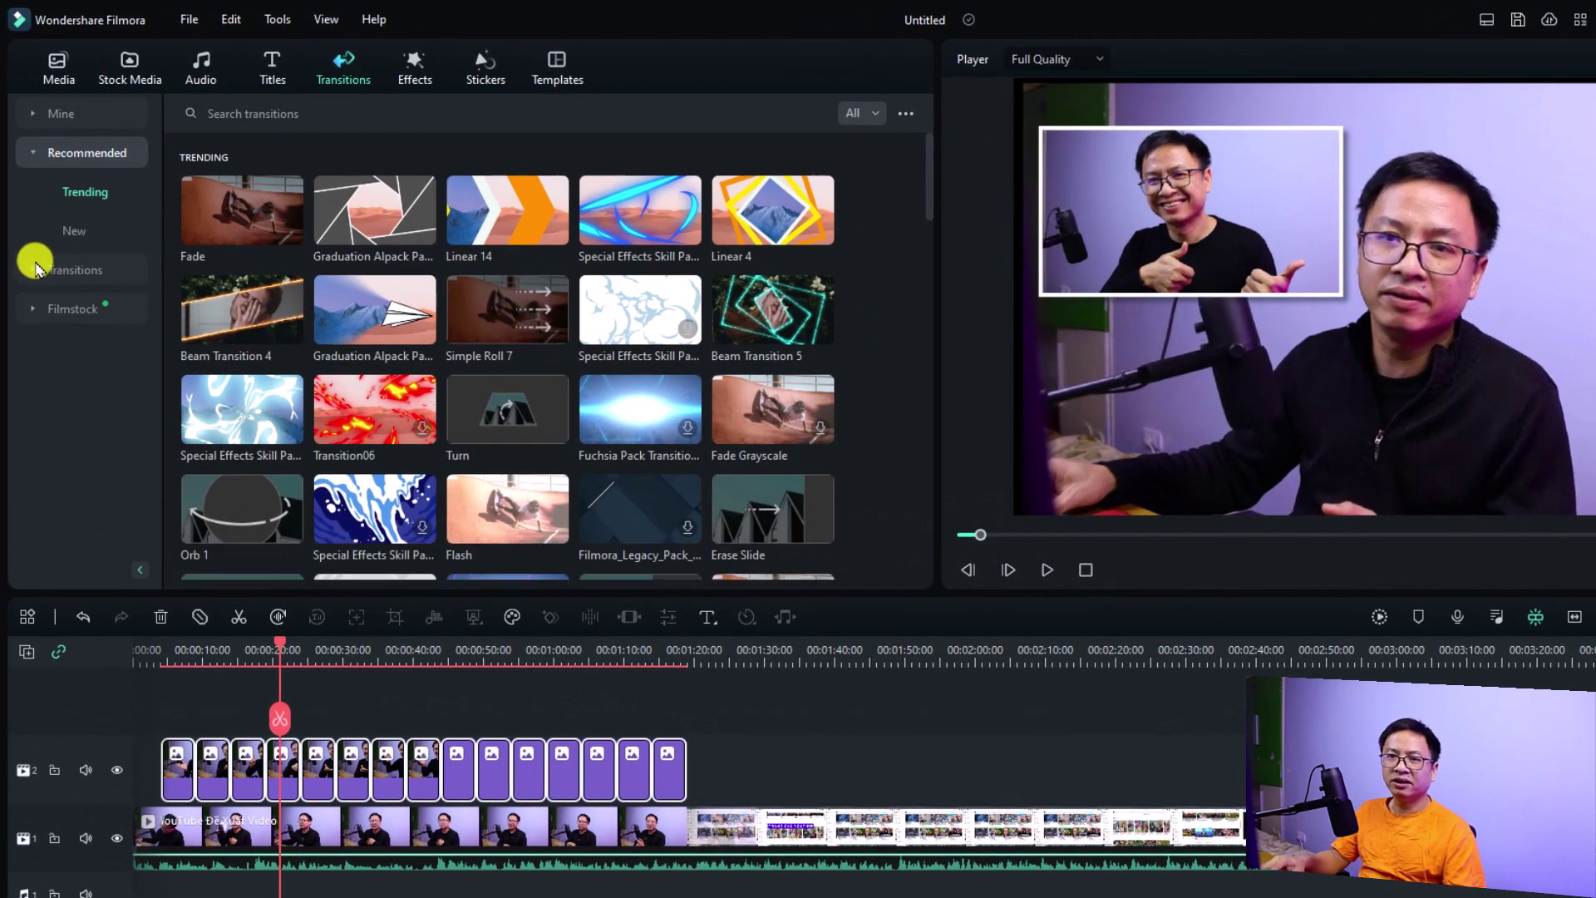
left_click(37, 268)
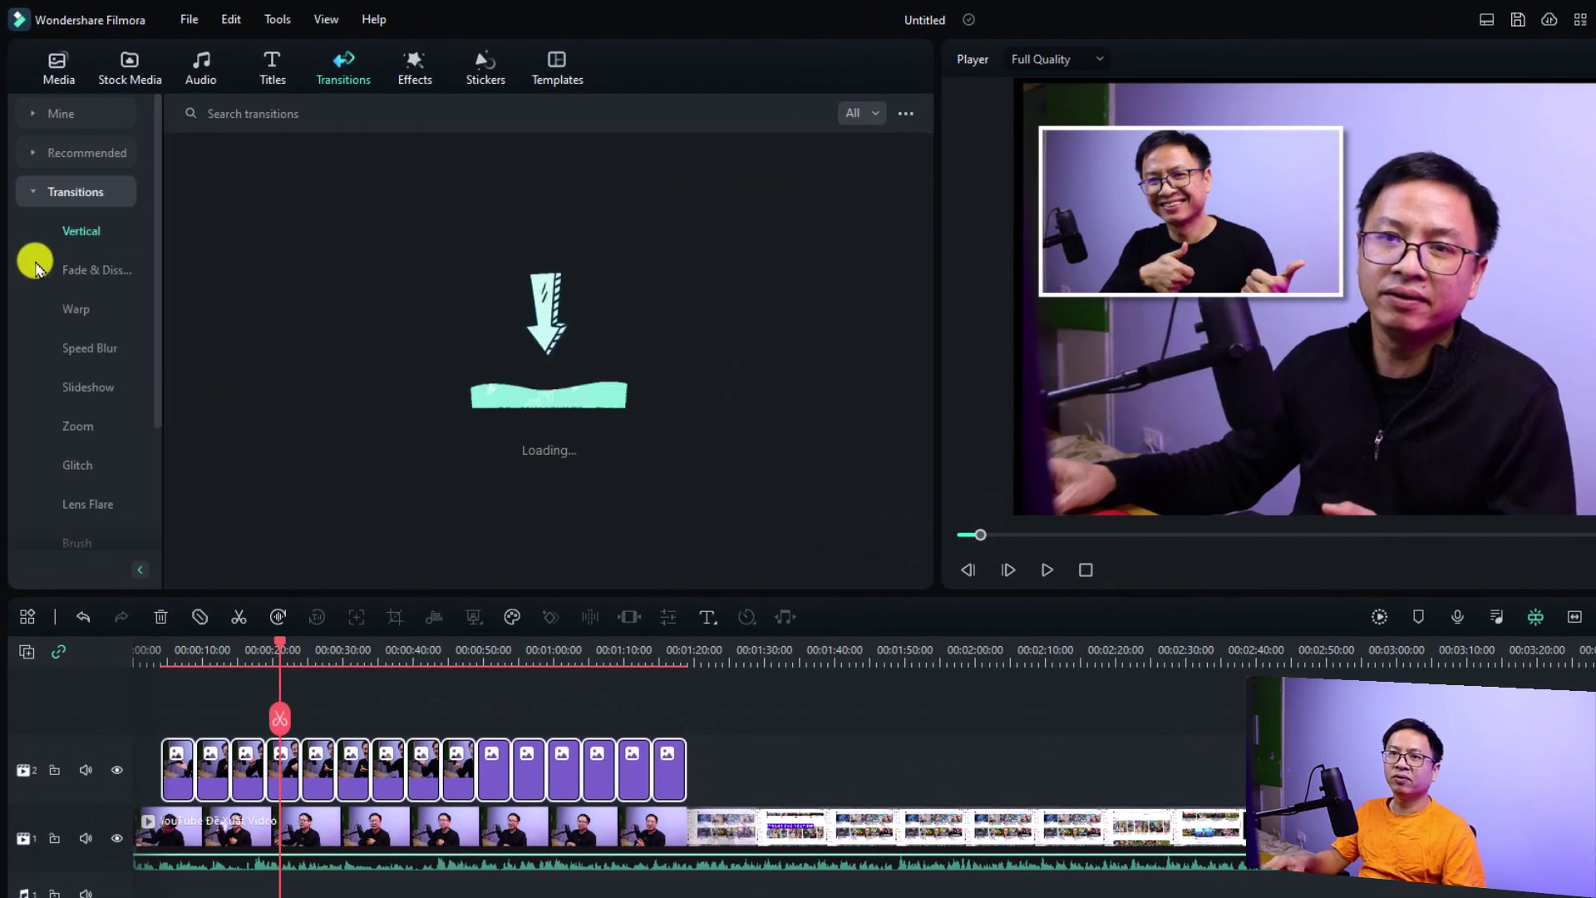
left_click(87, 389)
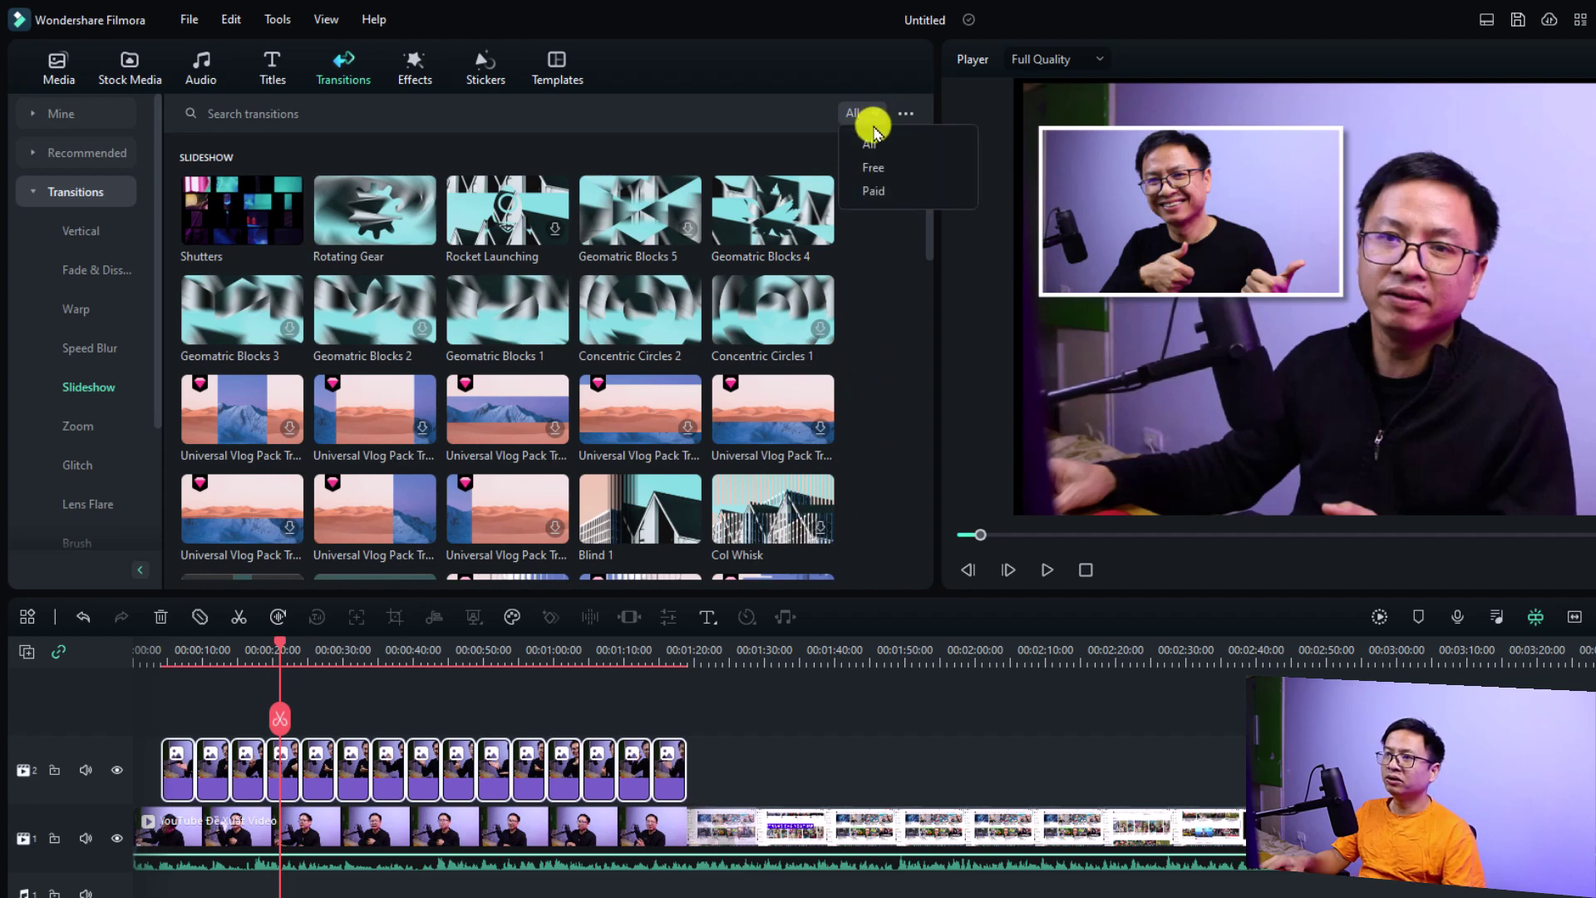
left_click(873, 167)
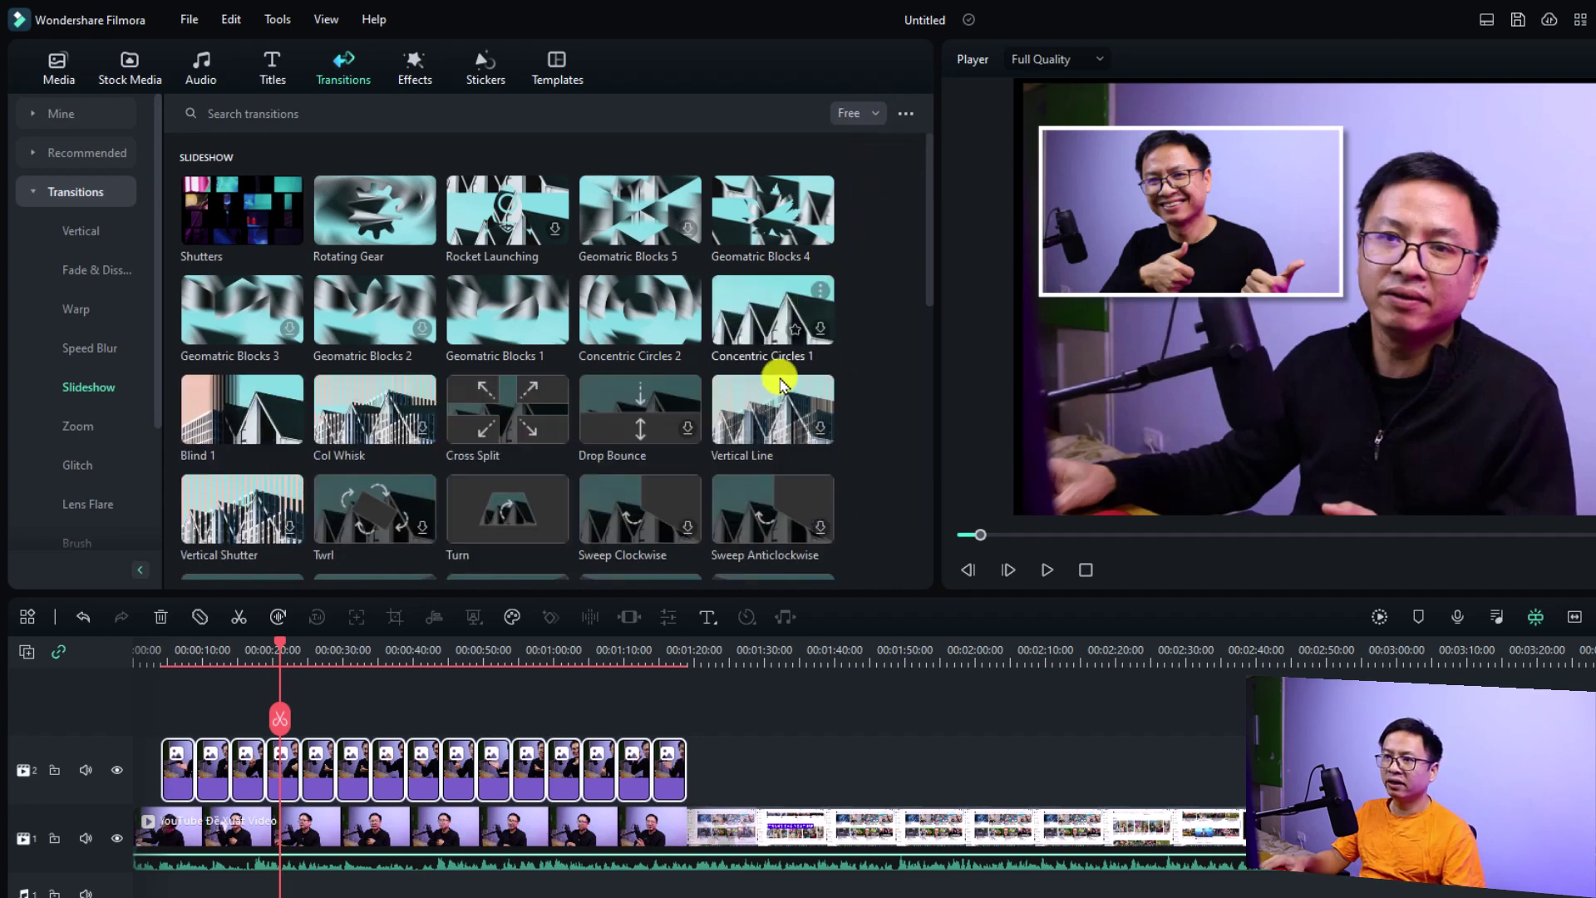
scroll(781, 386, "down", 2)
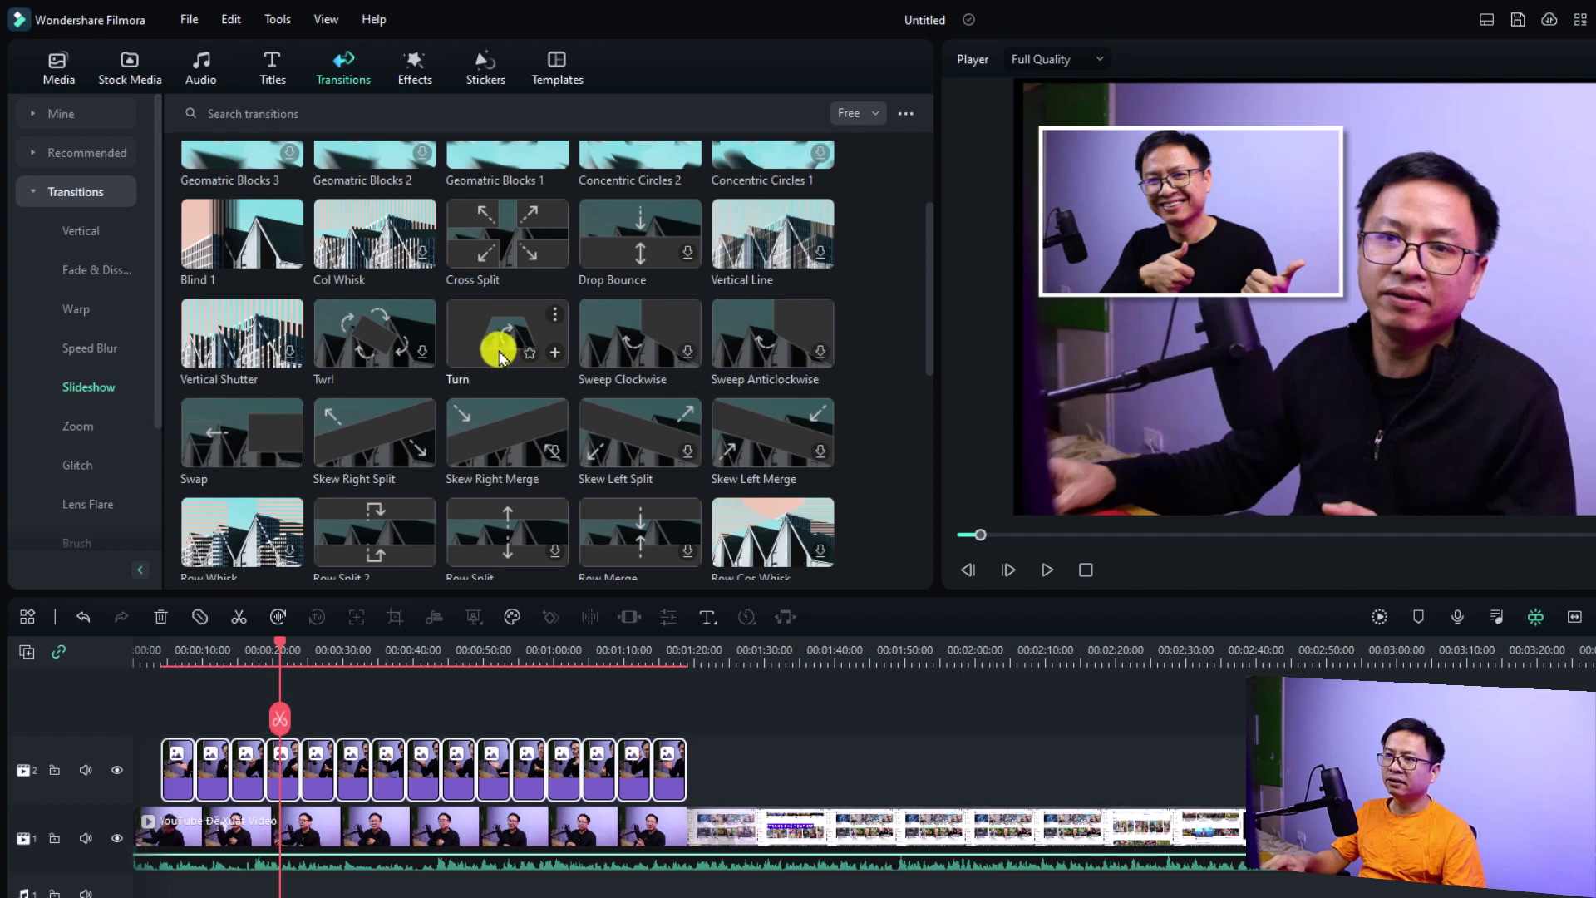
left_click(629, 356)
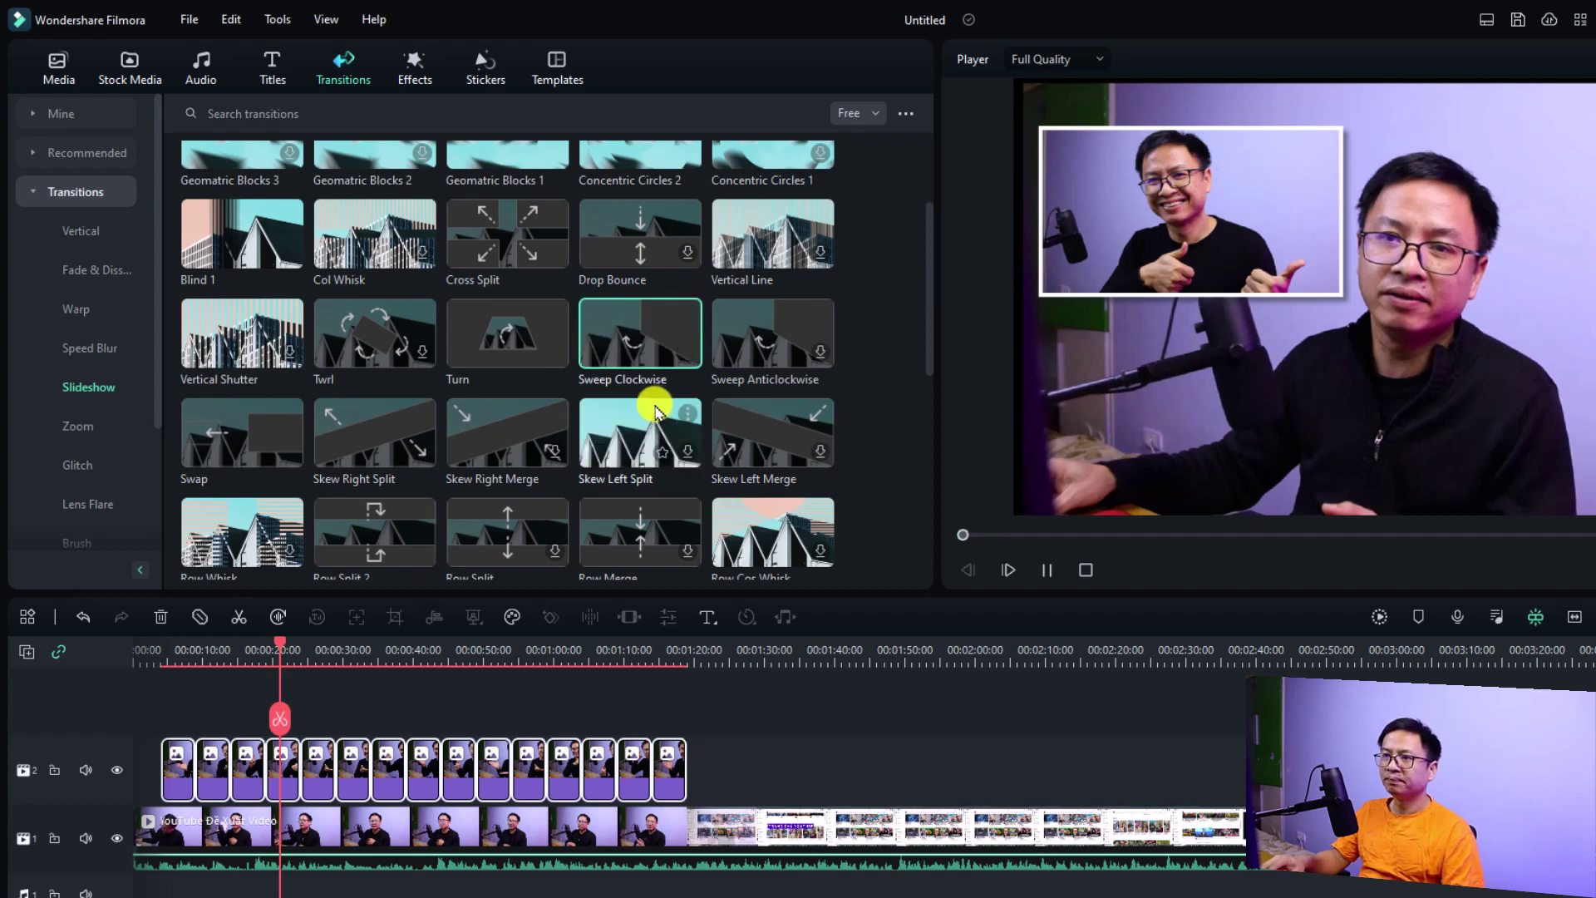
right_click(640, 367)
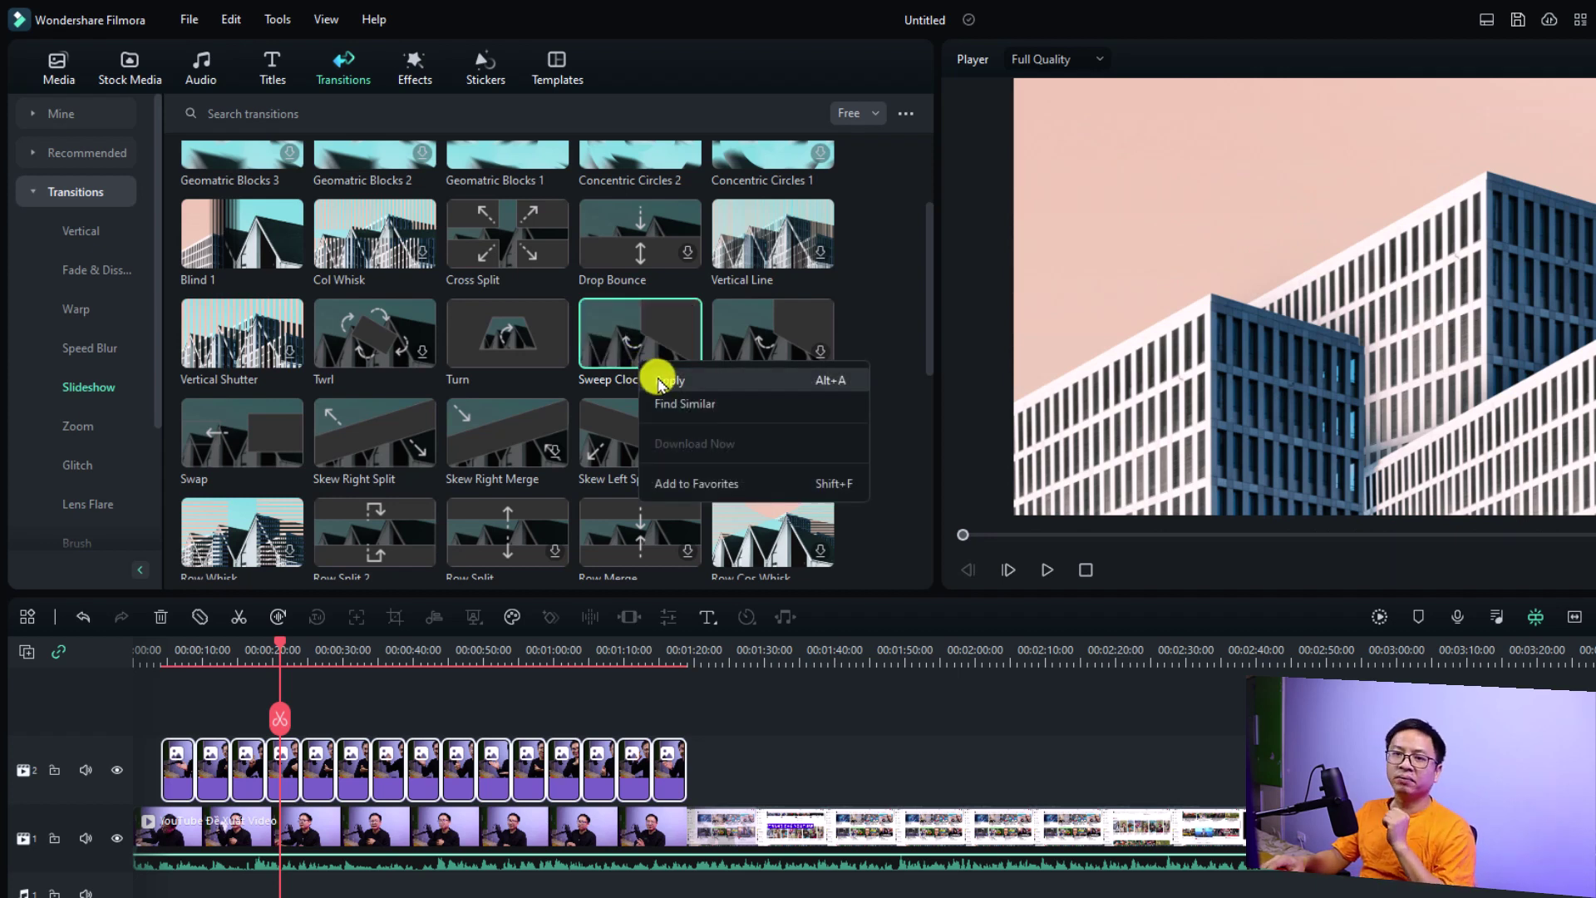
left_click(661, 383)
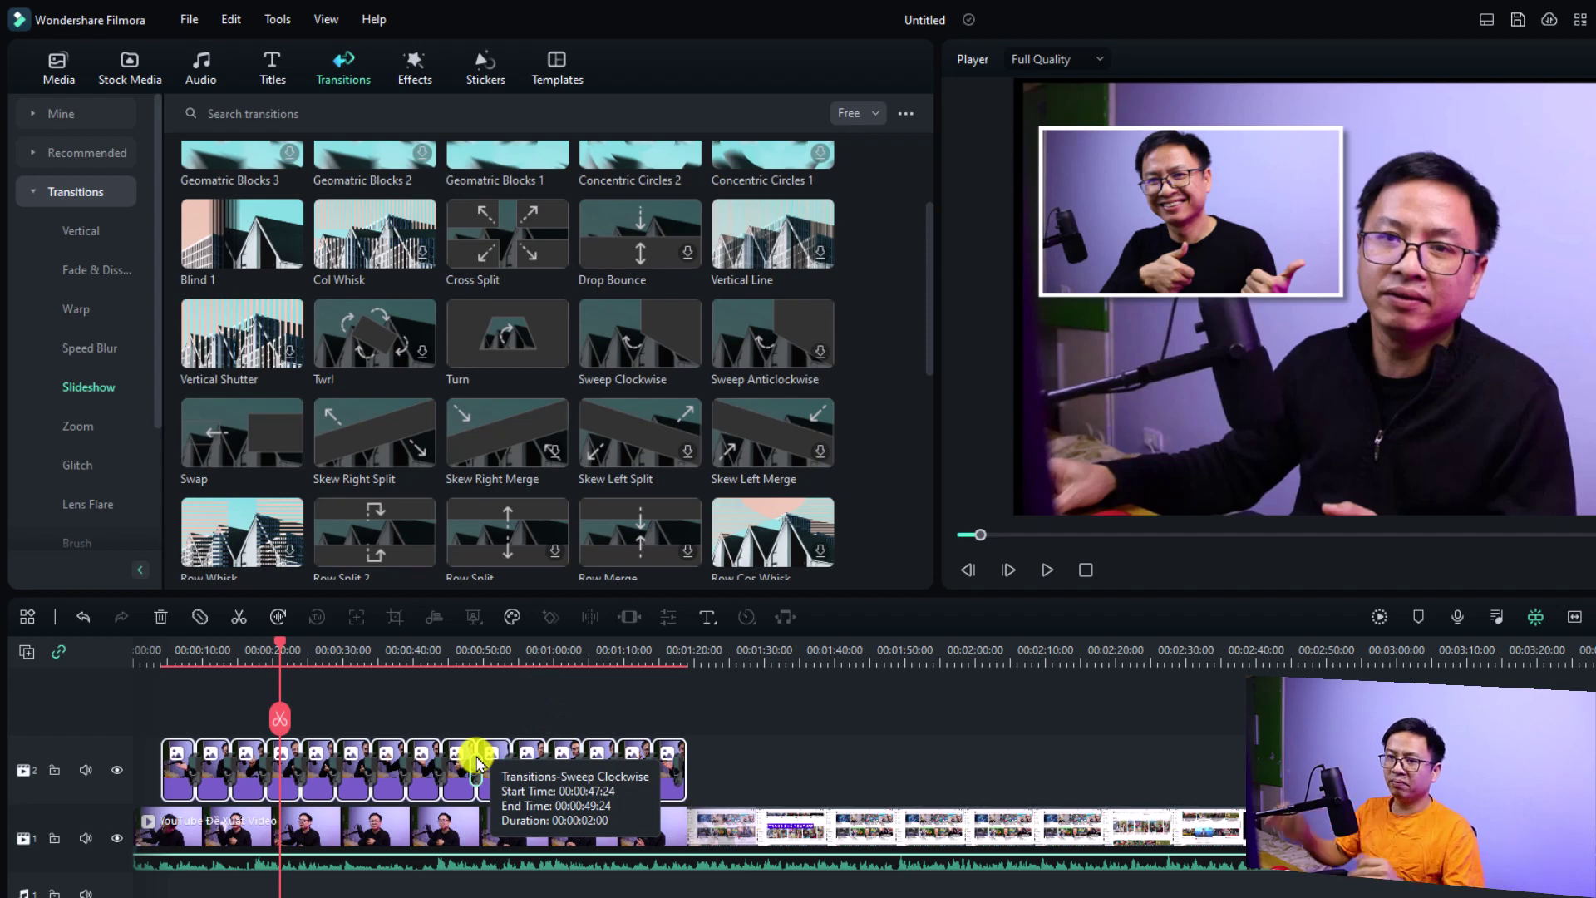
left_click(176, 659)
key("space")
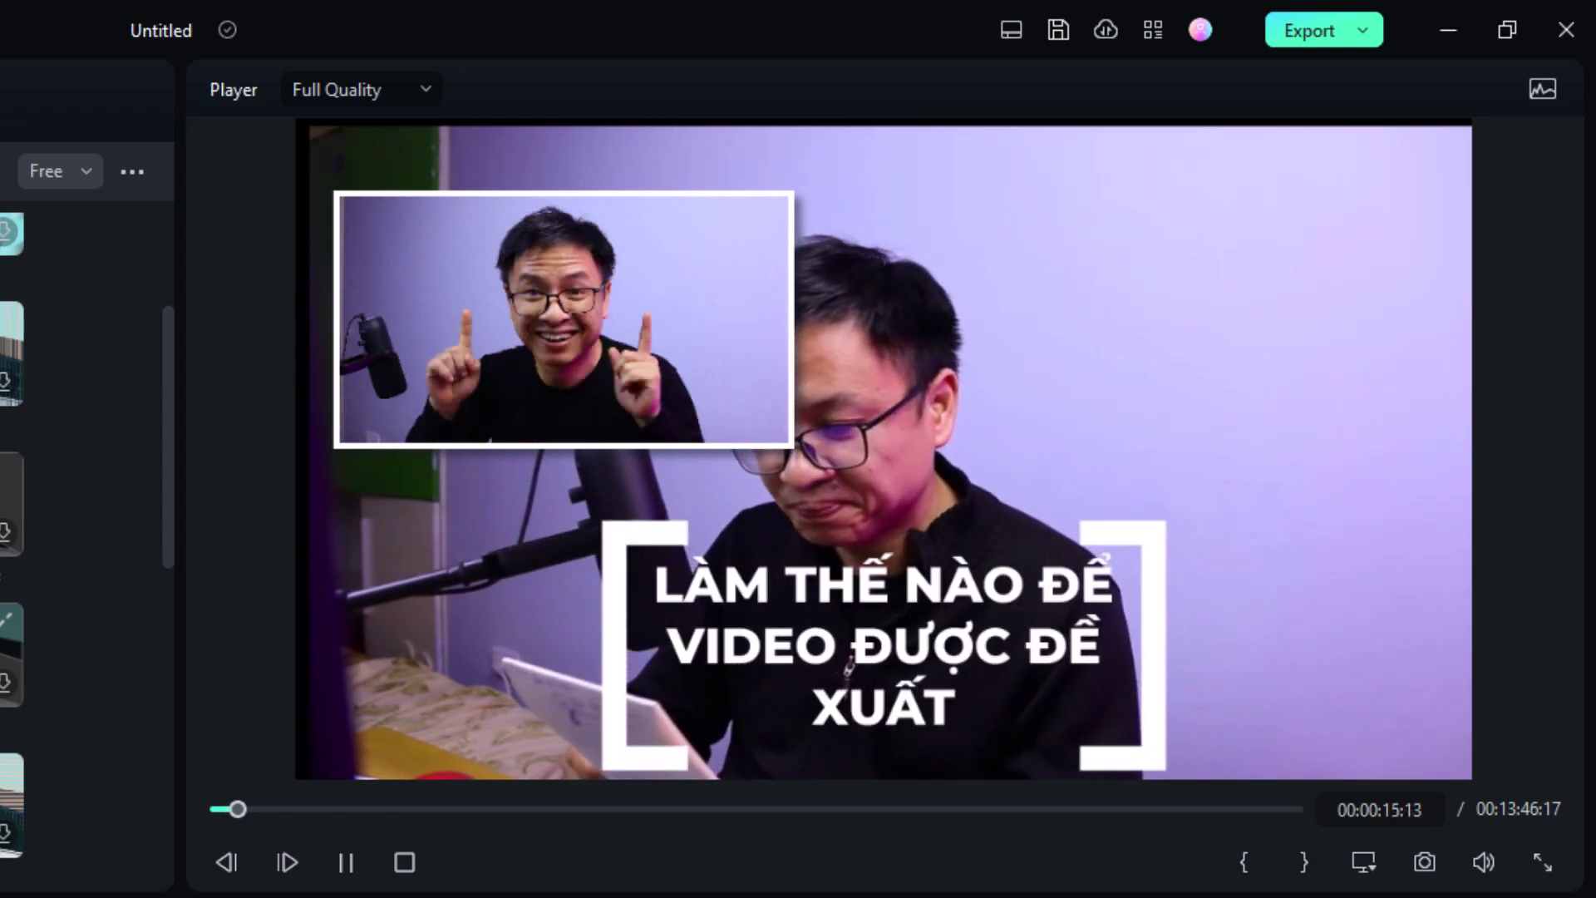
key("space")
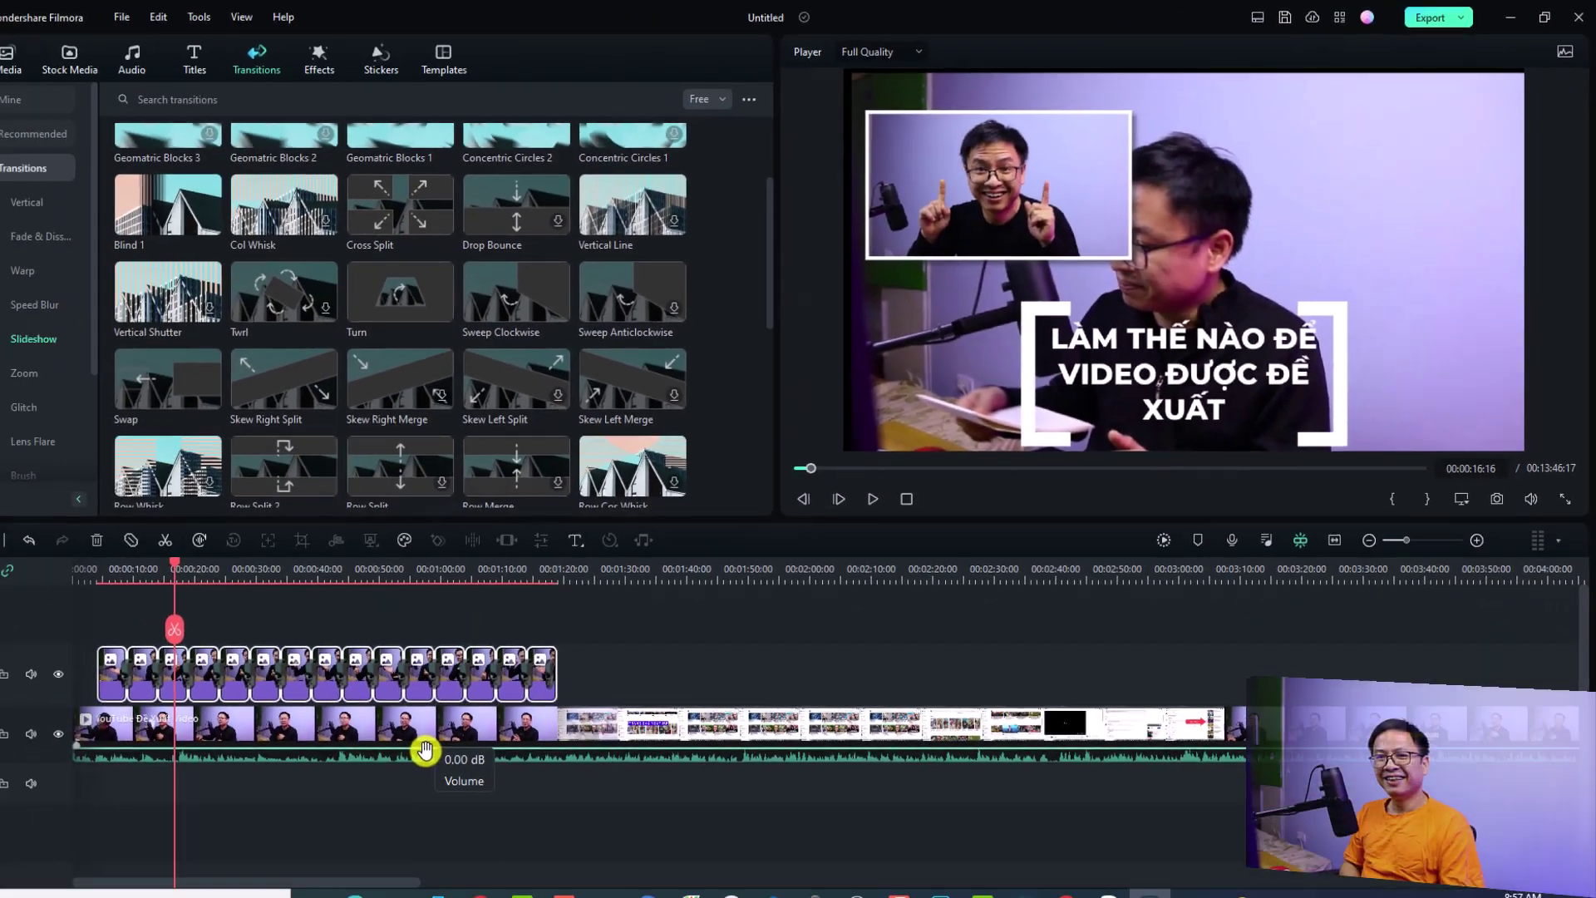